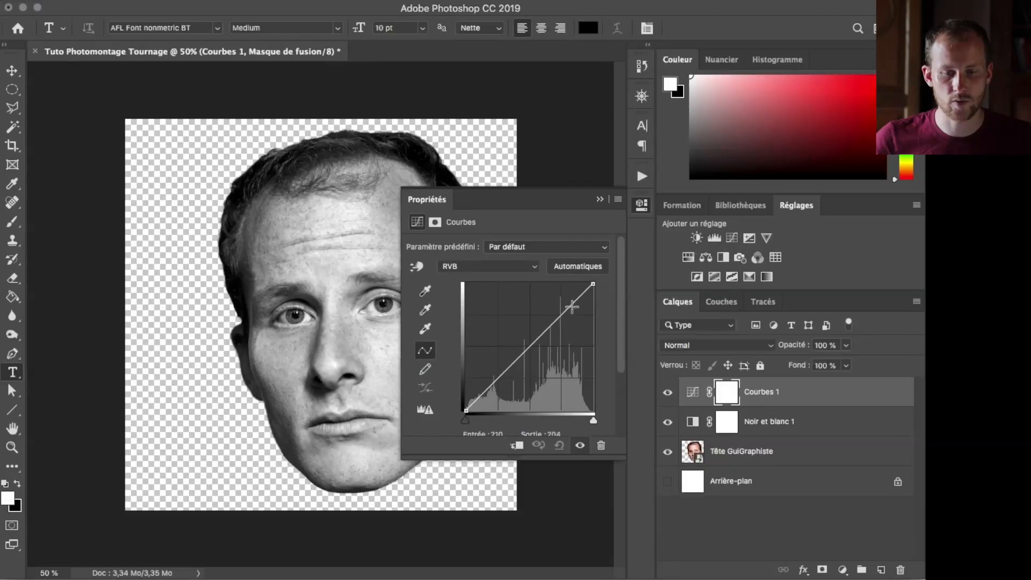
- Shape the Courbes 1 curve into a gentle S, darkening the shadows and brightening the highlights of the black-and-white head
{"action": "left_click_drag", "start_coordinate": [489, 371], "coordinate": [499, 384]}
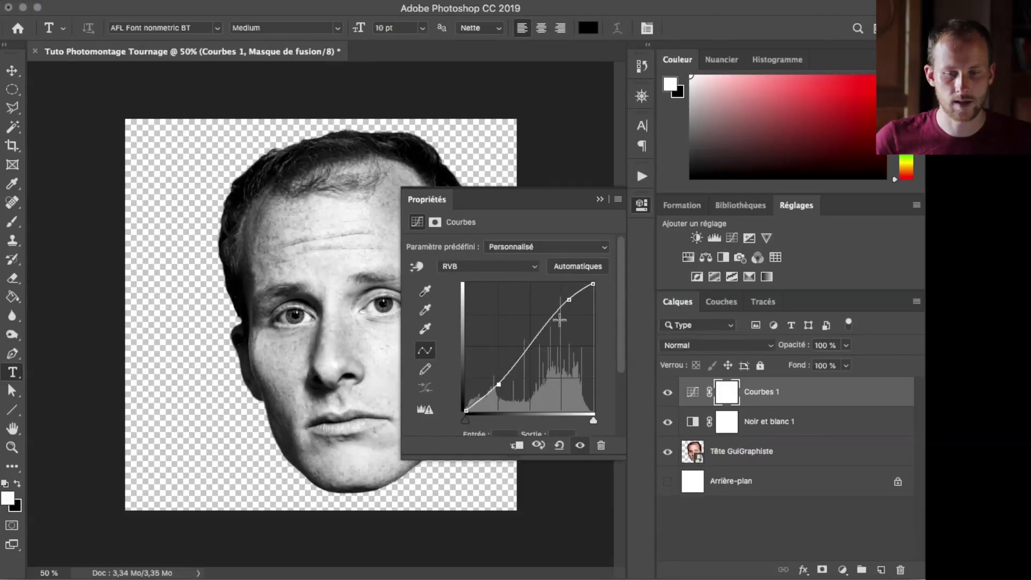
{"action": "left_click_drag", "start_coordinate": [569, 299], "coordinate": [569, 304]}
{"action": "left_click_drag", "start_coordinate": [499, 384], "coordinate": [499, 397]}
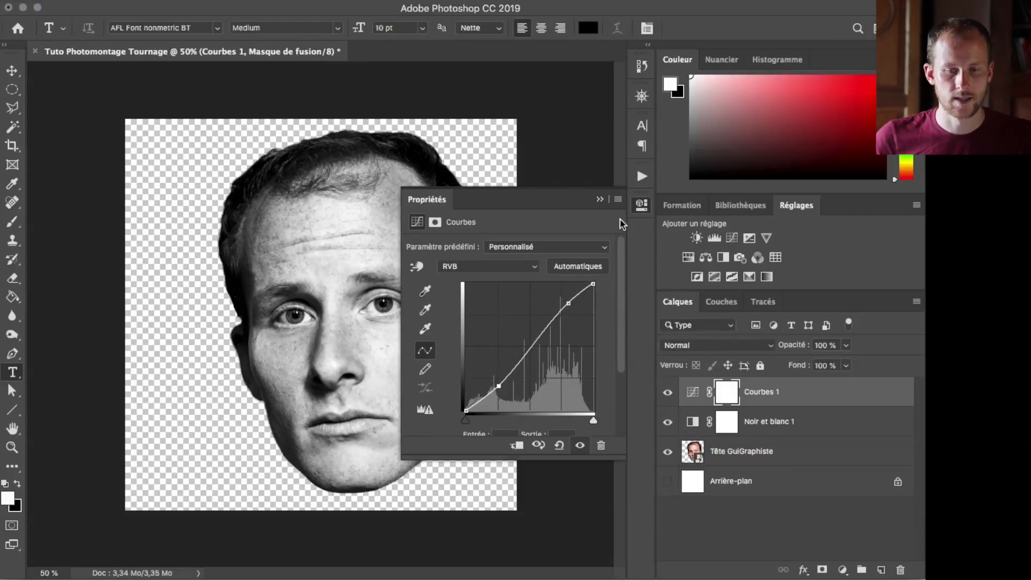
{"action": "left_click", "coordinate": [641, 205]}
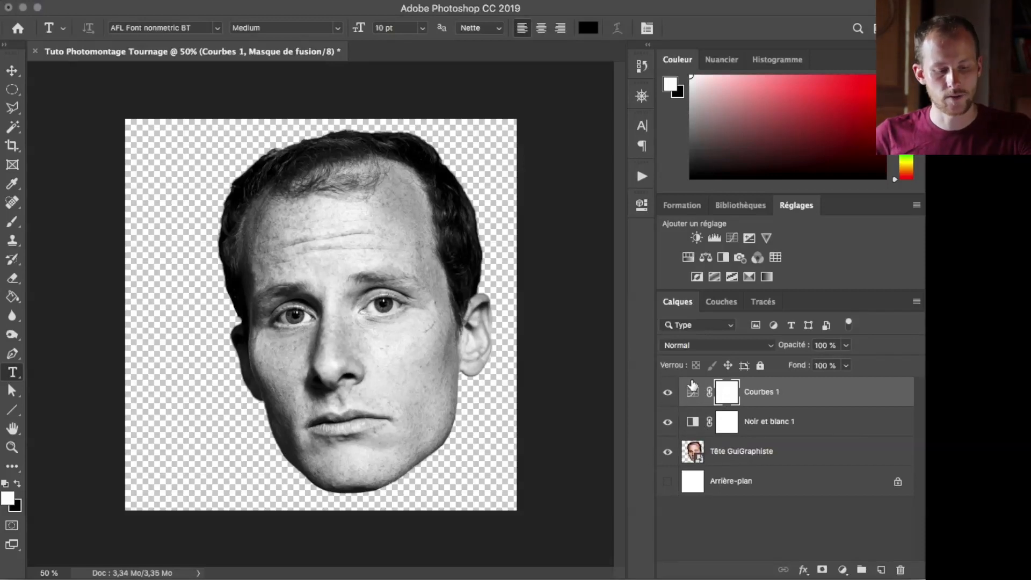
- Stamp all visible layers into a new layer on top of the stack and name it Tête à découper
{"action": "left_click_drag", "start_coordinate": [693, 384], "coordinate": [693, 375]}
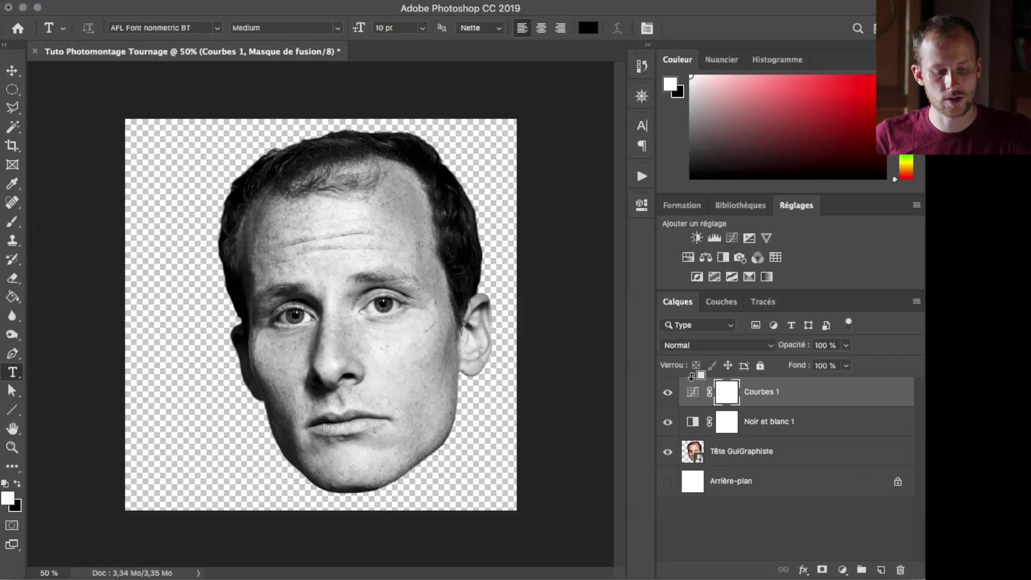
{"action": "key", "text": "super+alt+shift+e"}
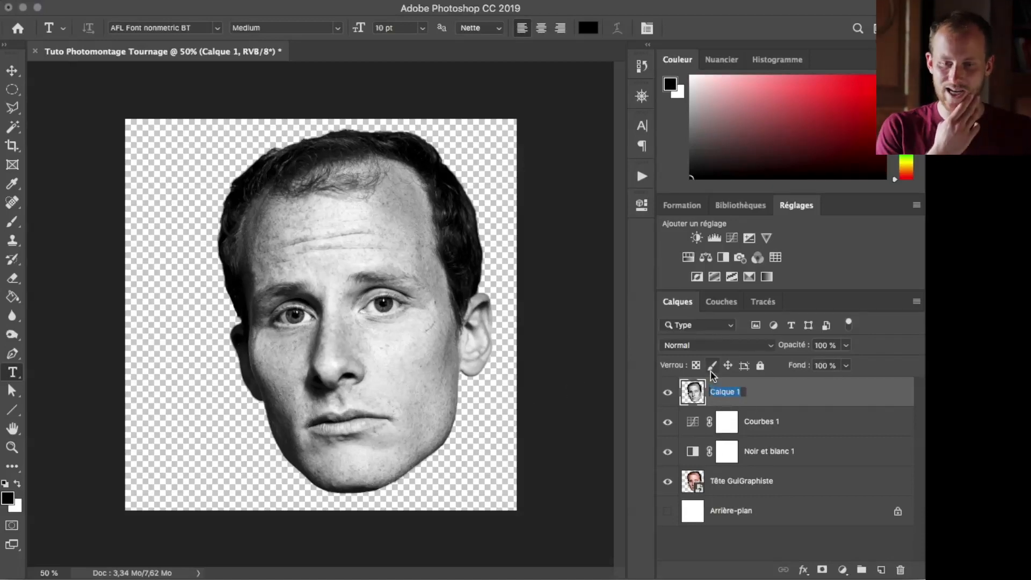
{"action": "type", "text": "Tête à découper"}
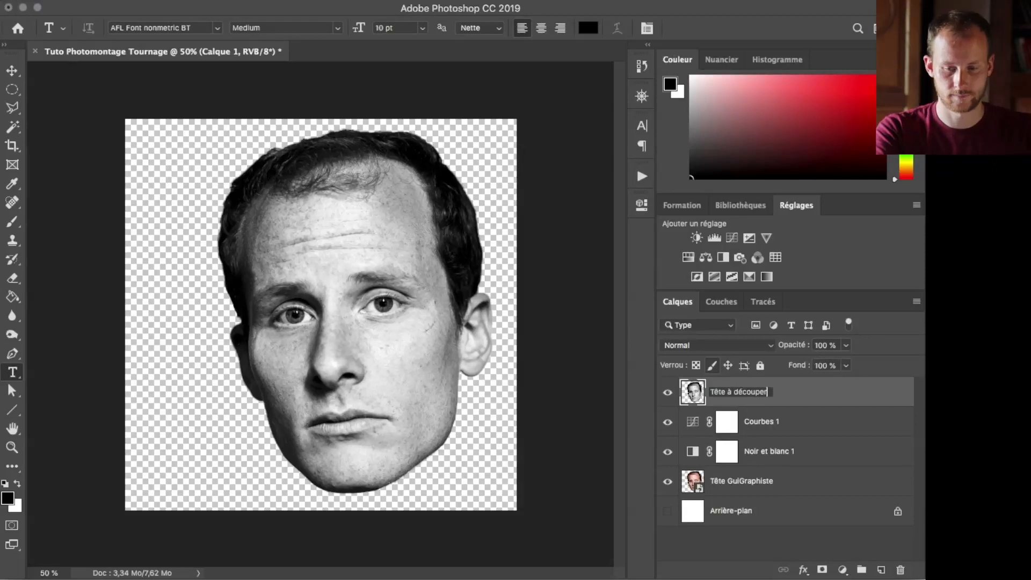
{"action": "key", "text": "Return"}
- Group Courbes 1, Noir et blanc 1 and the original head layer under the name Bases
{"action": "left_click", "coordinate": [762, 420]}
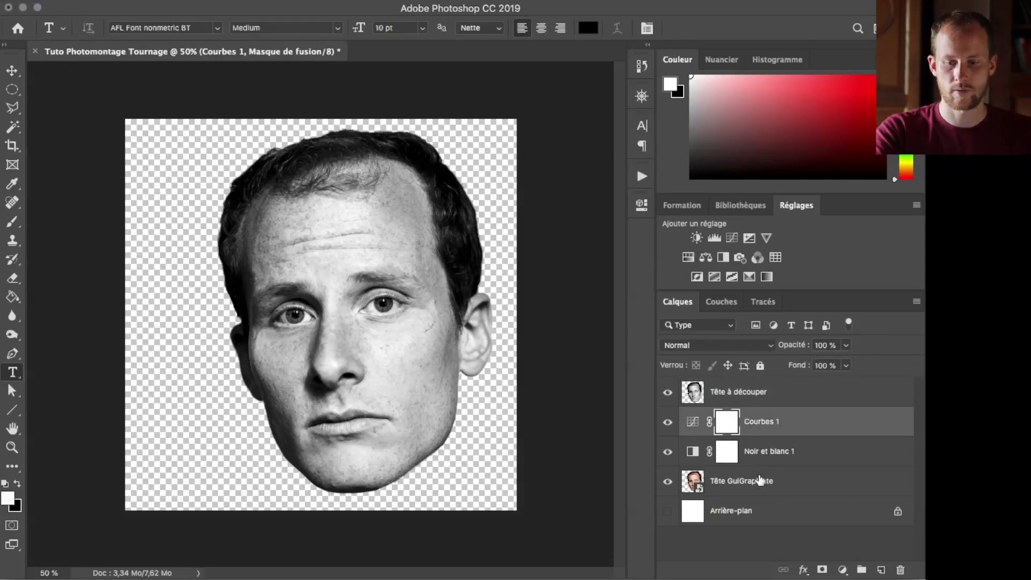
{"action": "left_click", "coordinate": [762, 482], "text": "shift"}
{"action": "left_click_drag", "start_coordinate": [741, 490], "coordinate": [861, 569]}
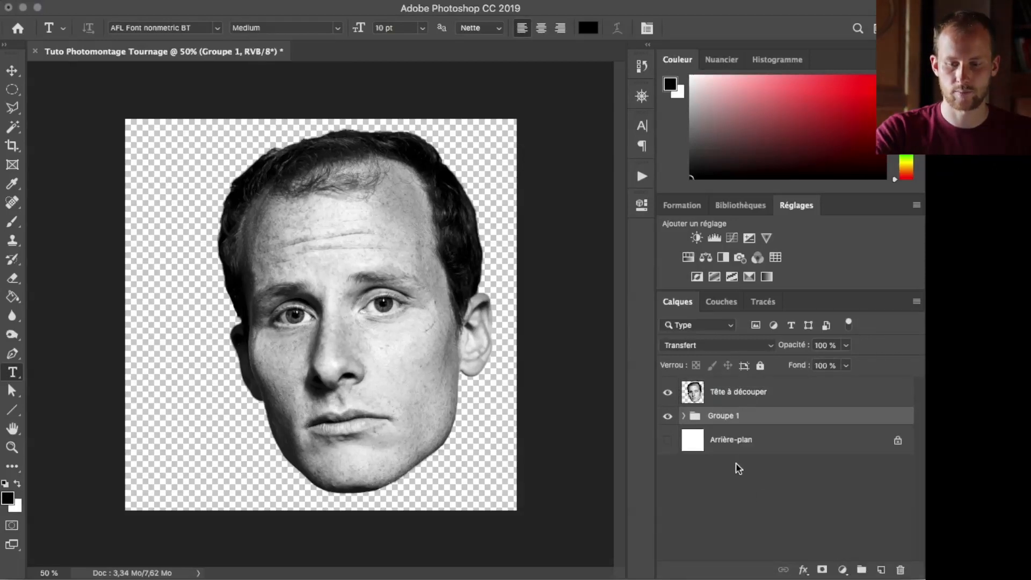
{"action": "double_click", "coordinate": [723, 417]}
{"action": "type", "text": "Bases"}
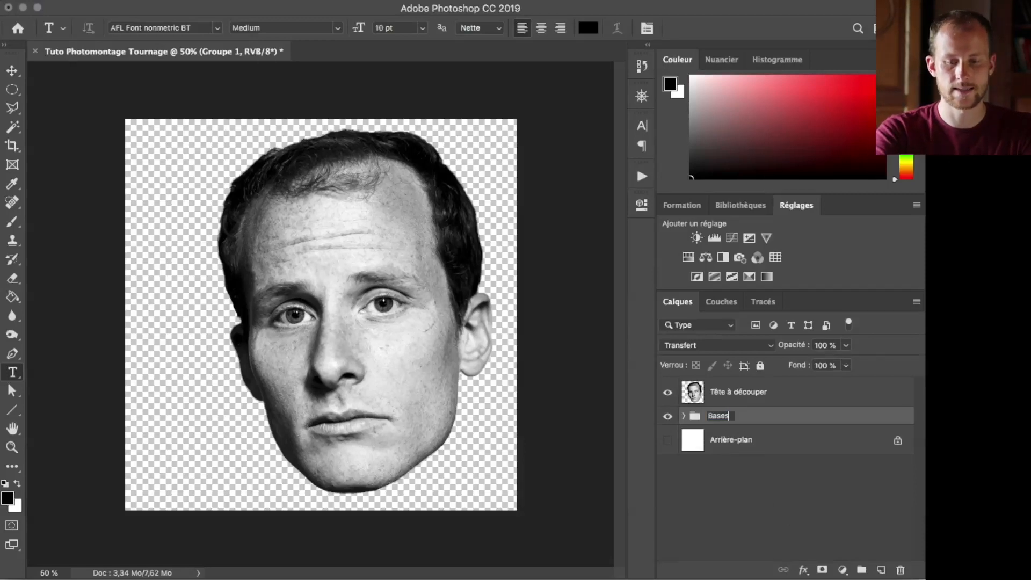
{"action": "key", "text": "Return"}
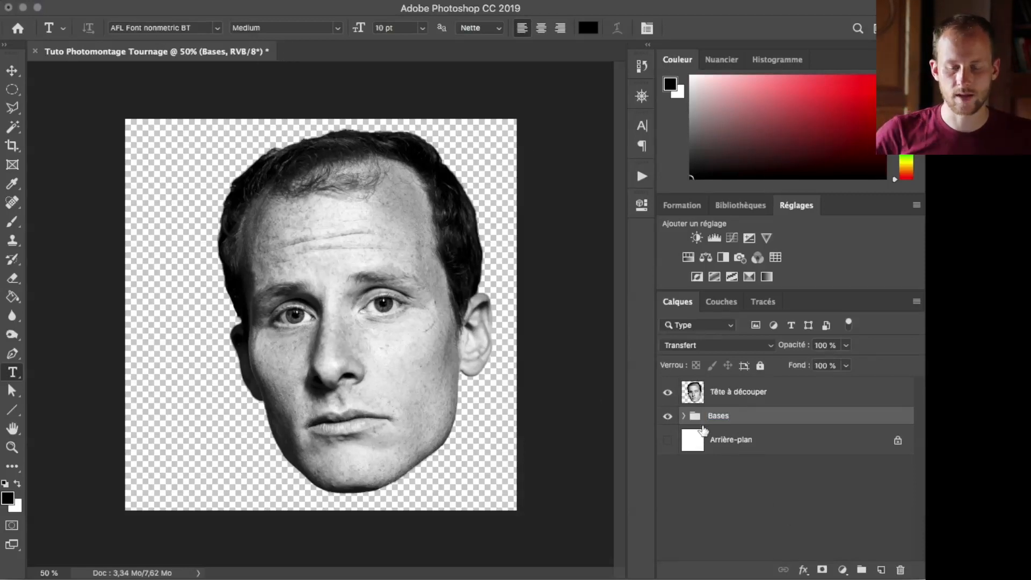
- Draw a closed Pen shape about 746 × 342 px around the mouth and chin, with a wavy upper edge just below the nose
{"action": "left_click", "coordinate": [738, 395]}
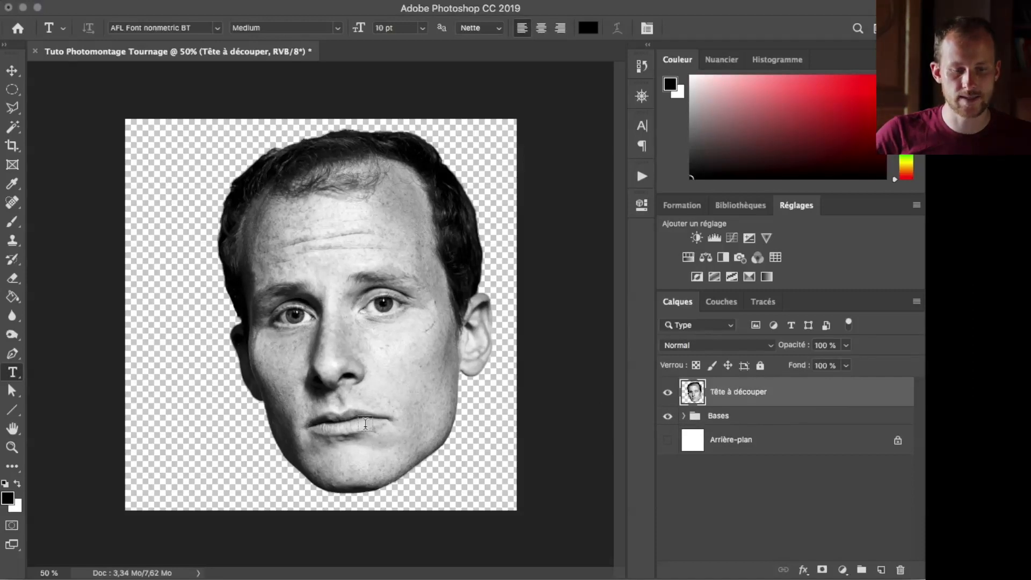
{"action": "left_click", "coordinate": [12, 355]}
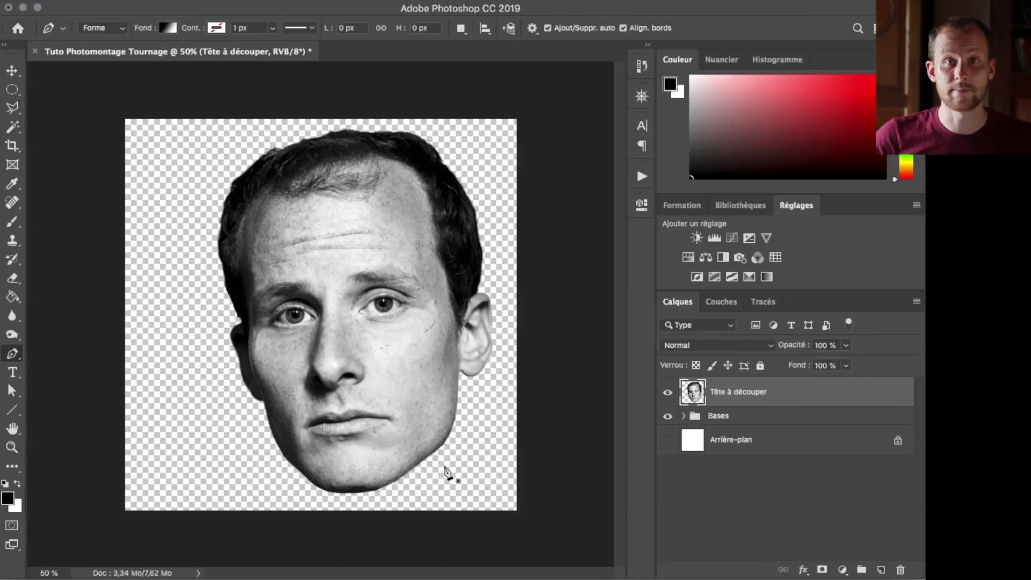
{"action": "left_click", "coordinate": [220, 388]}
{"action": "left_click_drag", "start_coordinate": [267, 410], "coordinate": [277, 413]}
{"action": "left_click_drag", "start_coordinate": [308, 410], "coordinate": [316, 407]}
{"action": "left_click_drag", "start_coordinate": [331, 400], "coordinate": [338, 399]}
{"action": "left_click_drag", "start_coordinate": [351, 399], "coordinate": [399, 407]}
{"action": "left_click", "coordinate": [428, 403]}
{"action": "left_click", "coordinate": [463, 393]}
{"action": "left_click", "coordinate": [486, 426]}
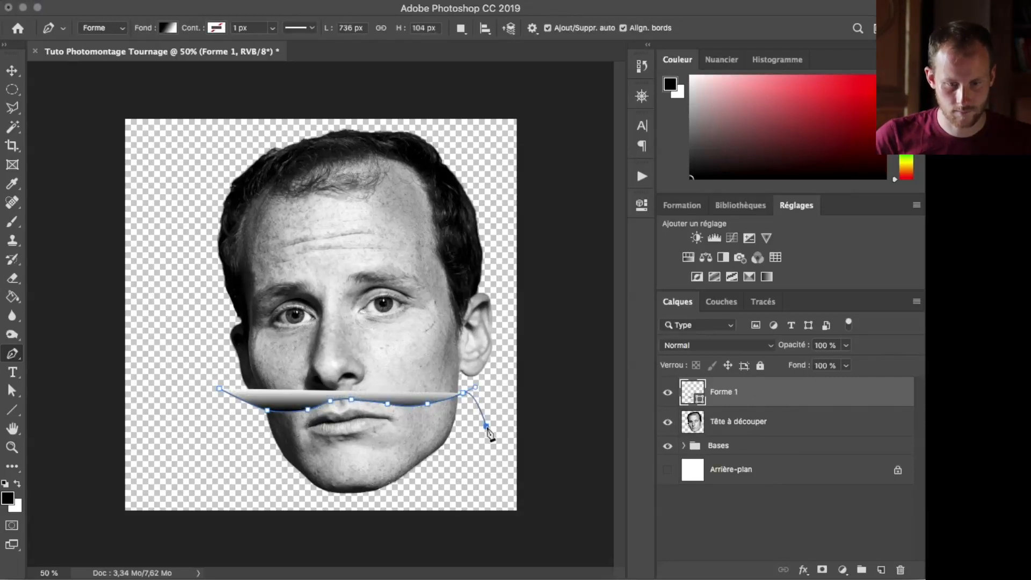
{"action": "left_click", "coordinate": [457, 494]}
{"action": "left_click", "coordinate": [359, 513]}
{"action": "left_click", "coordinate": [268, 493]}
{"action": "left_click", "coordinate": [216, 420]}
{"action": "left_click", "coordinate": [219, 388]}
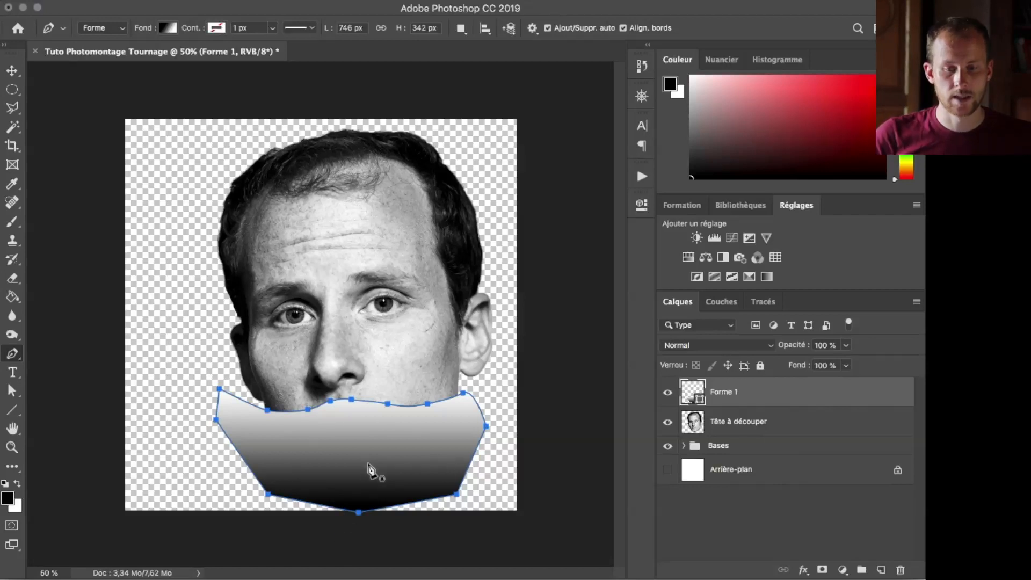
- Rename the chin shape layer Menton and move it directly below Tête à découper
{"action": "left_click", "coordinate": [729, 396]}
{"action": "double_click", "coordinate": [727, 394]}
{"action": "type", "text": "Menton"}
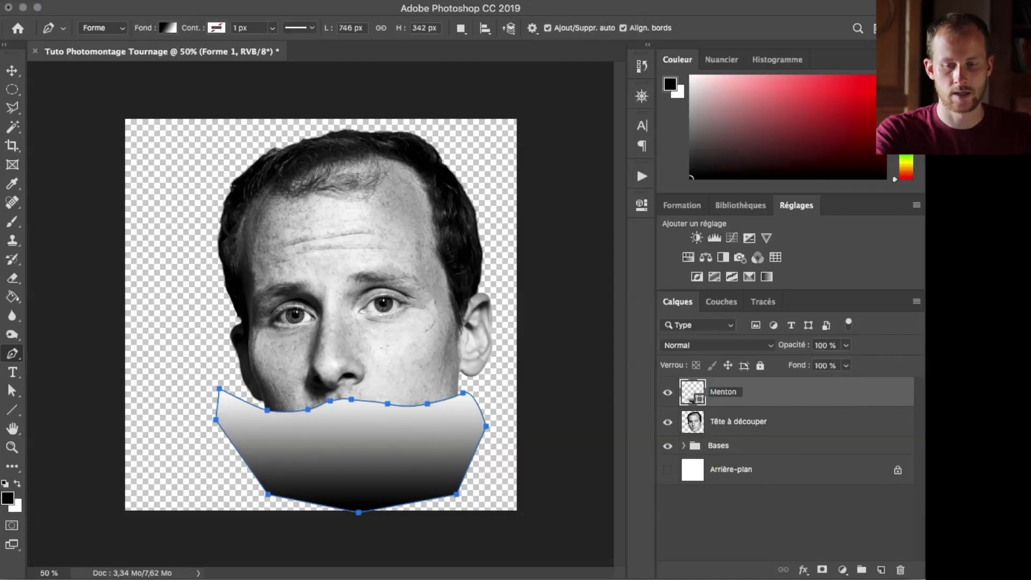
{"action": "key", "text": "Return"}
{"action": "left_click", "coordinate": [668, 392]}
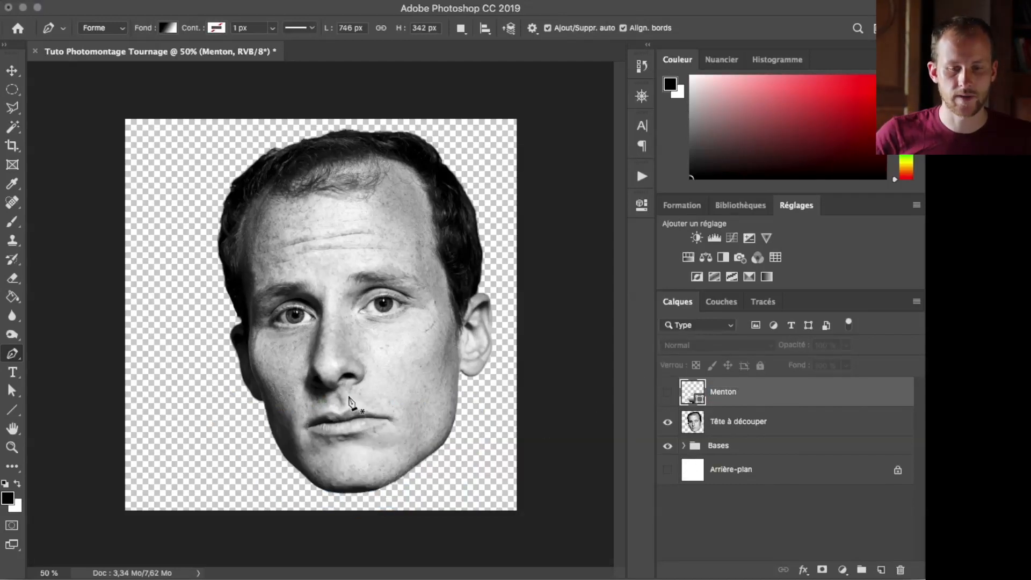
{"action": "left_click_drag", "start_coordinate": [713, 394], "coordinate": [715, 427]}
{"action": "left_click", "coordinate": [668, 421]}
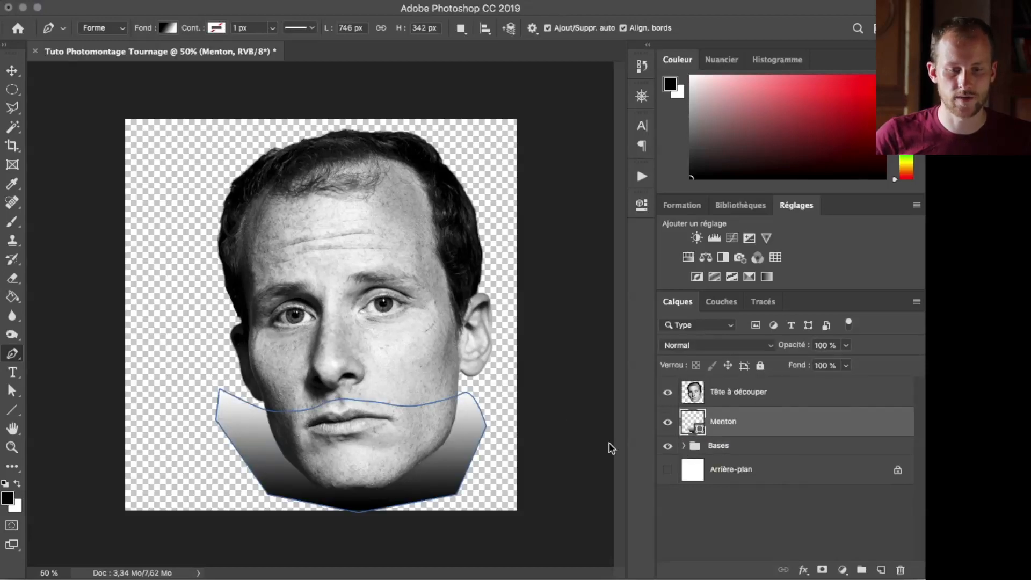
- Above Menton, draw a closed Pen shape about 886 × 453 px around the nose area, with a wavy upper edge just below the eyes
{"action": "left_click", "coordinate": [736, 396]}
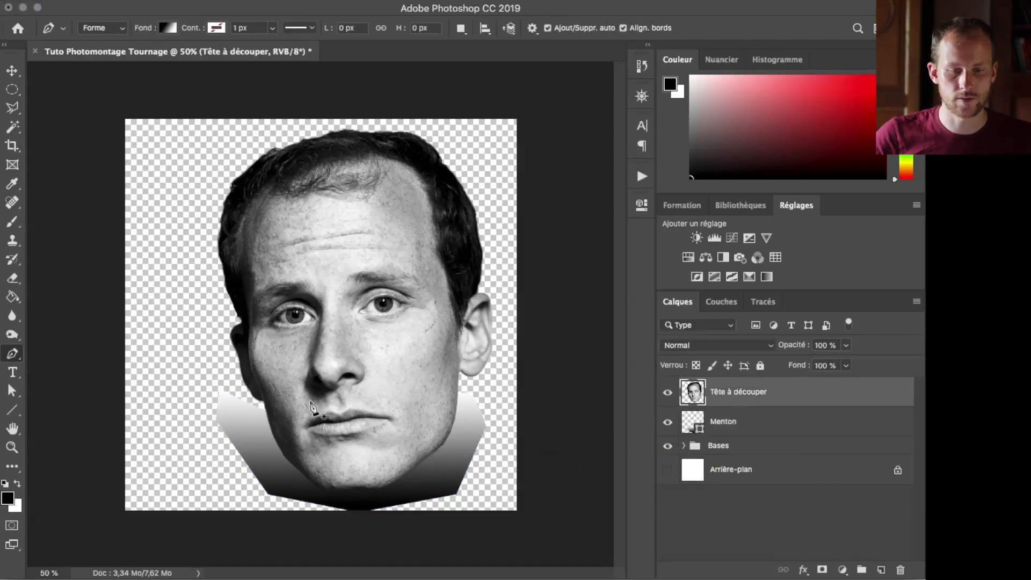
{"action": "left_click", "coordinate": [732, 428]}
{"action": "left_click", "coordinate": [208, 329]}
{"action": "left_click_drag", "start_coordinate": [236, 348], "coordinate": [241, 348]}
{"action": "left_click_drag", "start_coordinate": [253, 343], "coordinate": [281, 345]}
{"action": "left_click_drag", "start_coordinate": [298, 347], "coordinate": [333, 336]}
{"action": "left_click_drag", "start_coordinate": [352, 342], "coordinate": [362, 345]}
{"action": "left_click_drag", "start_coordinate": [399, 343], "coordinate": [460, 324]}
{"action": "left_click_drag", "start_coordinate": [472, 317], "coordinate": [505, 293]}
{"action": "key", "text": "super+z"}
{"action": "left_click", "coordinate": [459, 326]}
{"action": "left_click", "coordinate": [471, 320]}
{"action": "left_click", "coordinate": [476, 309]}
{"action": "left_click", "coordinate": [512, 327]}
{"action": "left_click", "coordinate": [504, 423]}
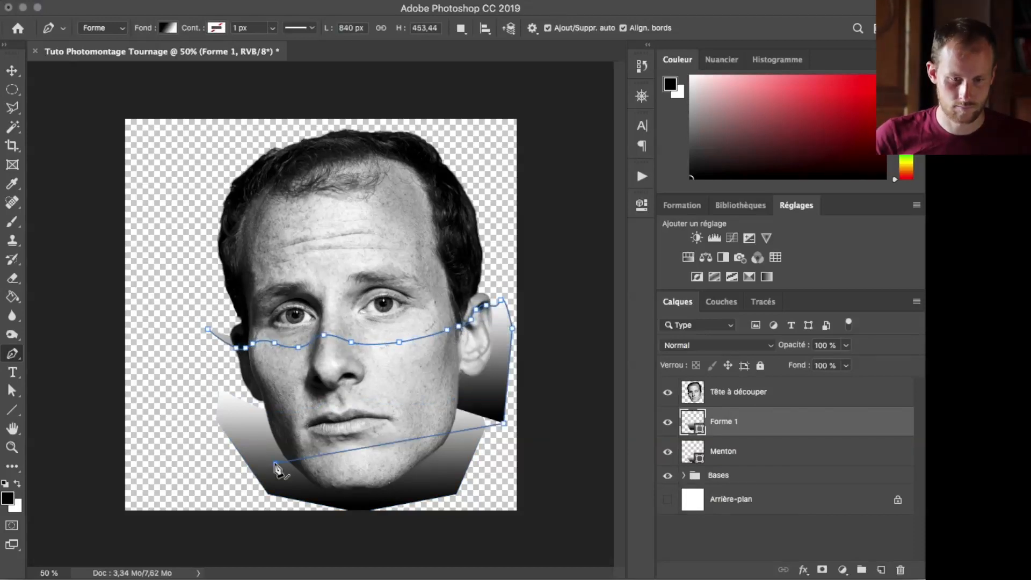
{"action": "left_click", "coordinate": [276, 462]}
{"action": "left_click", "coordinate": [192, 402]}
{"action": "left_click", "coordinate": [208, 329]}
- Rename the nose shape layer Nez
{"action": "double_click", "coordinate": [724, 424]}
{"action": "type", "text": "N"}
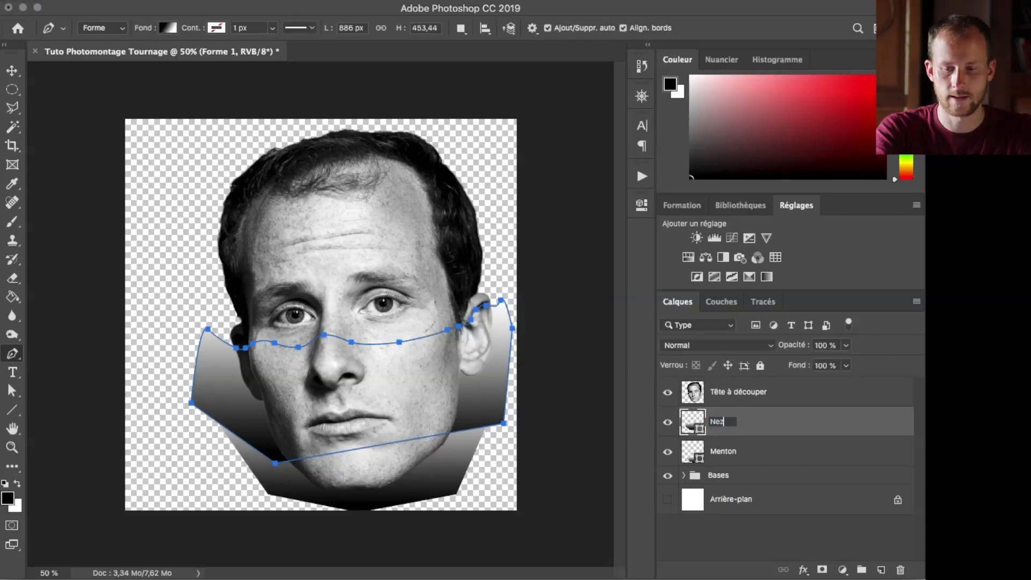
{"action": "type", "text": "ez"}
{"action": "key", "text": "Return"}
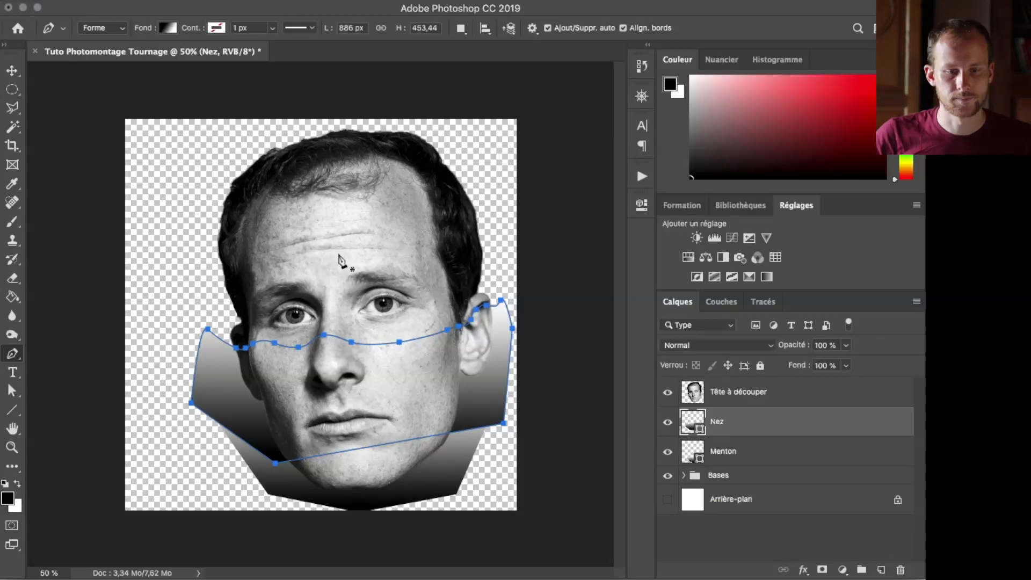
- Draw a closed Pen shape about 867 × 308 px around the top of the head down to mid-forehead, and name its layer Front
{"action": "left_click", "coordinate": [482, 178]}
{"action": "left_click_drag", "start_coordinate": [366, 218], "coordinate": [320, 225]}
{"action": "left_click_drag", "start_coordinate": [240, 231], "coordinate": [184, 218]}
{"action": "left_click", "coordinate": [171, 181]}
{"action": "left_click", "coordinate": [230, 138]}
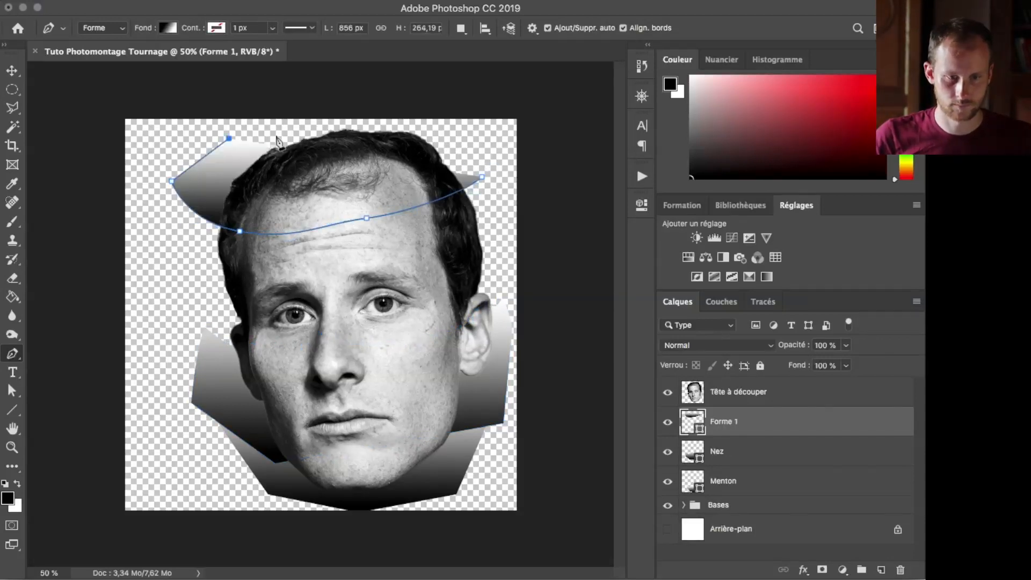
{"action": "left_click", "coordinate": [413, 122]}
{"action": "left_click", "coordinate": [482, 175]}
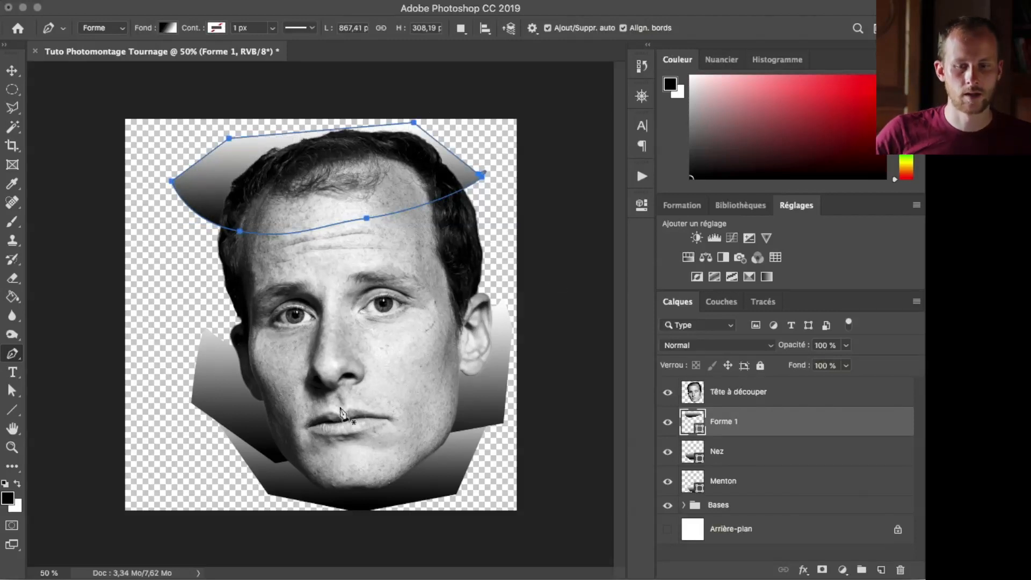
{"action": "type", "text": "Front"}
{"action": "key", "text": "Return"}
- Duplicate Tête à découper, and place the original, hidden, between Menton and the Bases group
{"action": "left_click", "coordinate": [729, 398]}
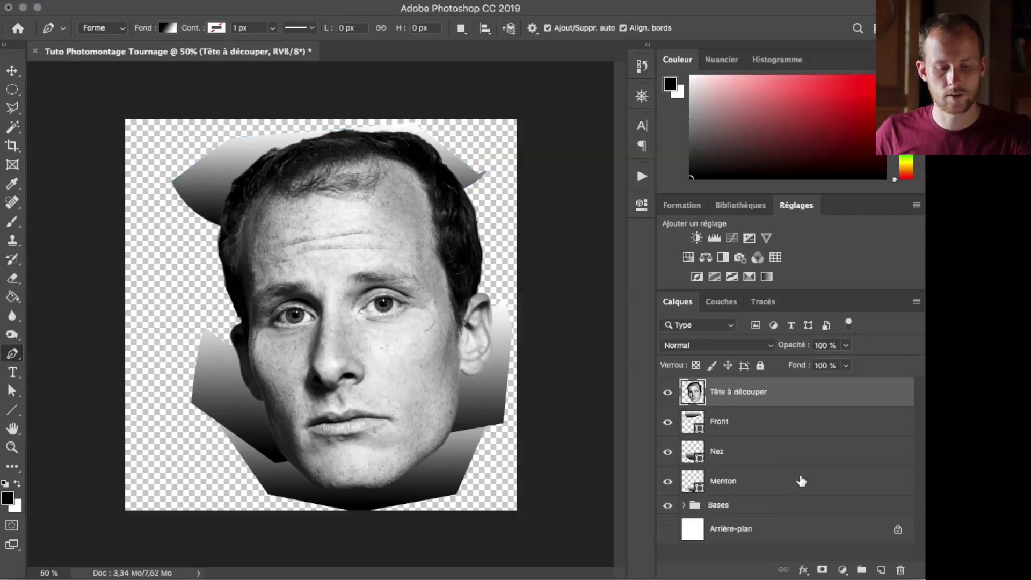
{"action": "key", "text": "super+j"}
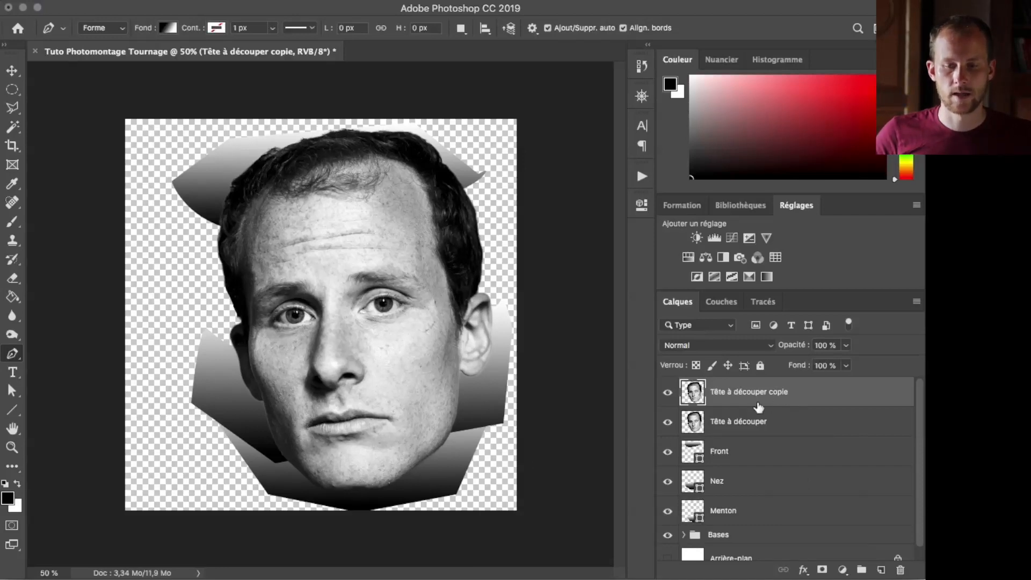
{"action": "left_click", "coordinate": [744, 422]}
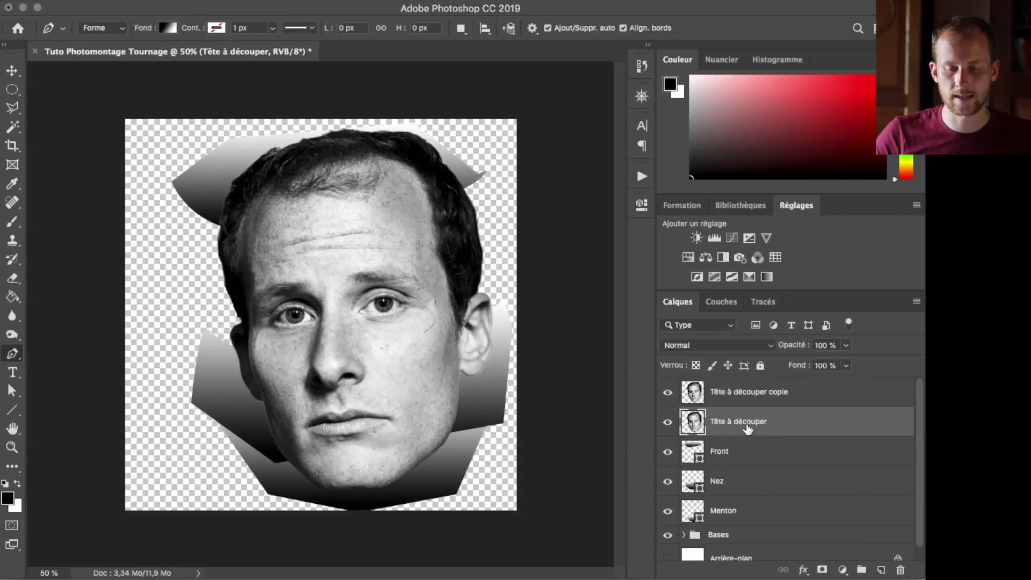
{"action": "left_click_drag", "start_coordinate": [736, 427], "coordinate": [722, 517]}
{"action": "left_click", "coordinate": [669, 512]}
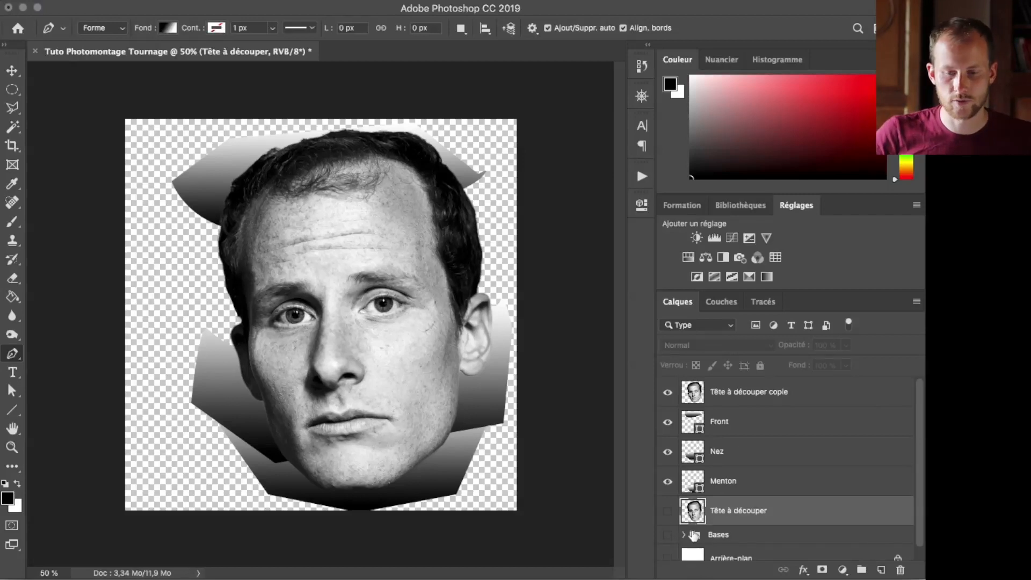
- Rename the duplicated head layer Yeux
{"action": "double_click", "coordinate": [731, 394]}
{"action": "type", "text": "Yeux"}
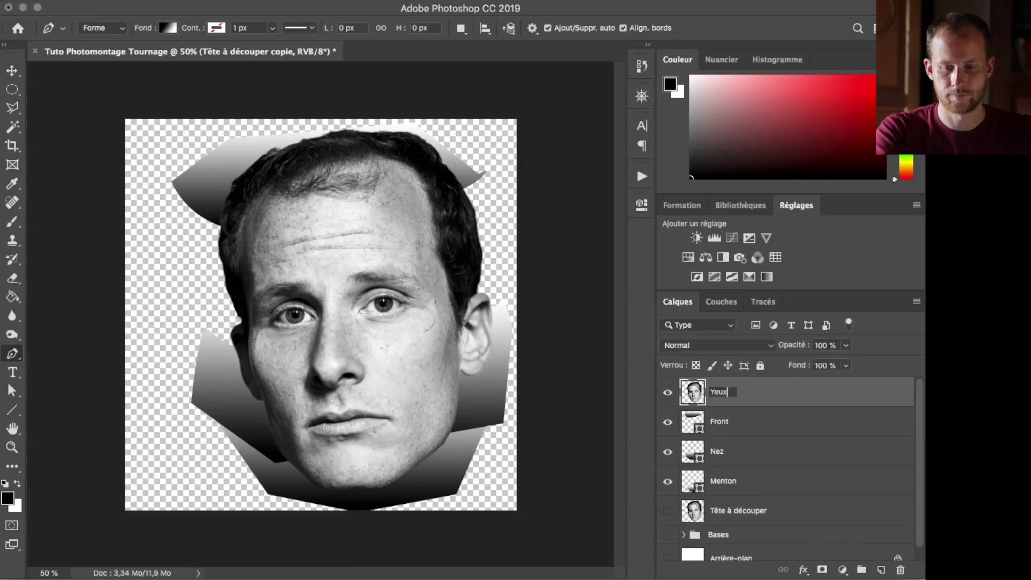
{"action": "key", "text": "Return"}
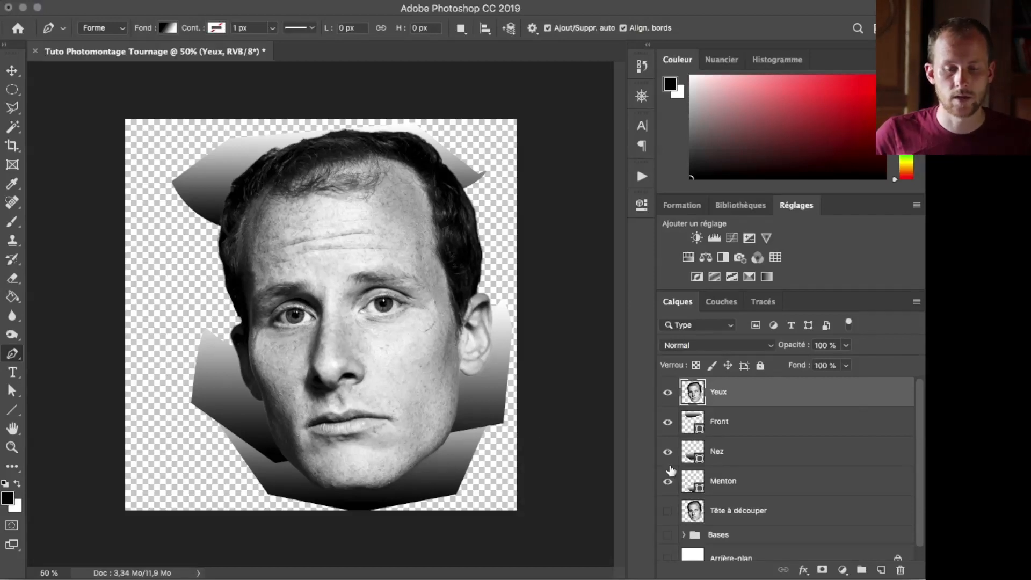
- Cut the area of the Menton shape out of Yeux and paste it as a hidden new layer named Menton
{"action": "left_click", "coordinate": [690, 483], "text": "super"}
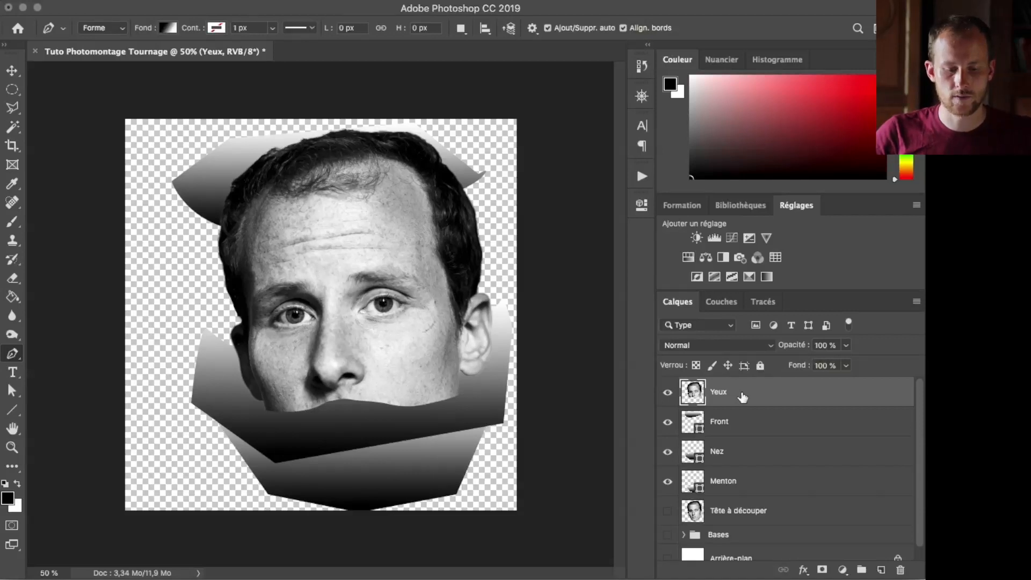
{"action": "key", "text": "super+v"}
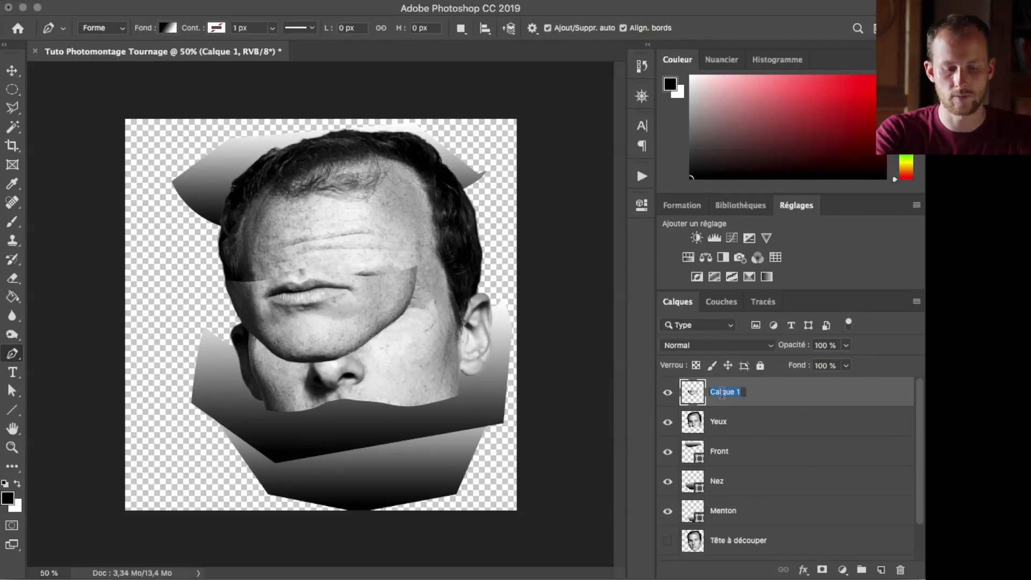
{"action": "type", "text": "Menton"}
{"action": "key", "text": "Return"}
{"action": "left_click", "coordinate": [668, 392]}
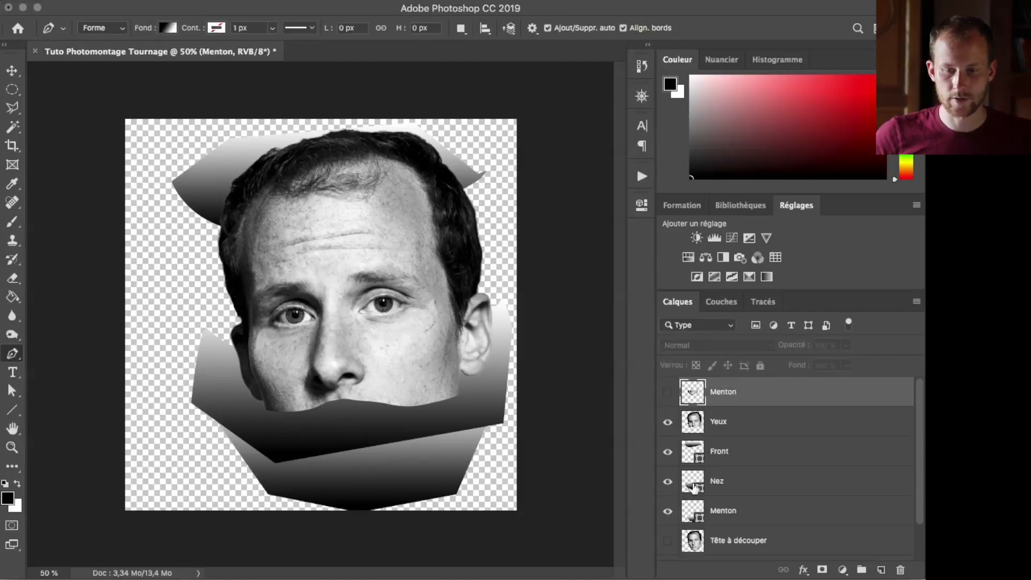
- Cut the area of the Nez shape out of Yeux and paste it as a new layer named Nez
{"action": "left_click_drag", "start_coordinate": [692, 485], "coordinate": [694, 489]}
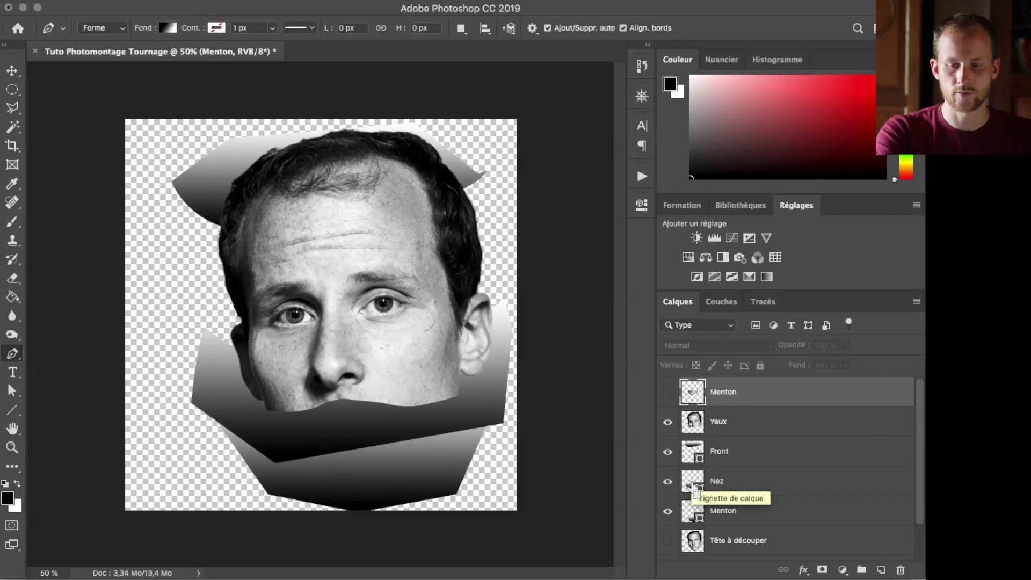
{"action": "left_click", "coordinate": [692, 483], "text": "super"}
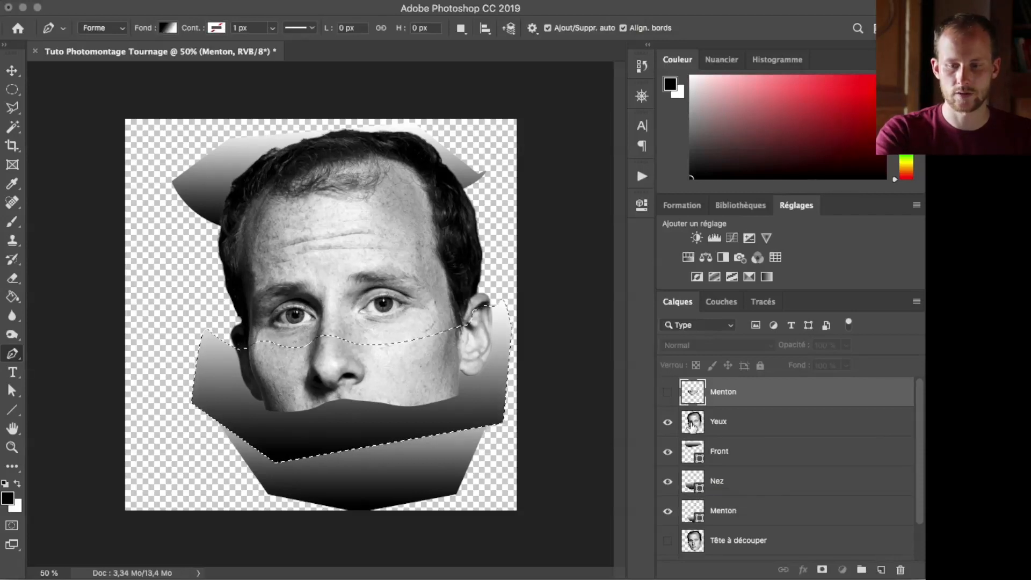
{"action": "left_click", "coordinate": [694, 435]}
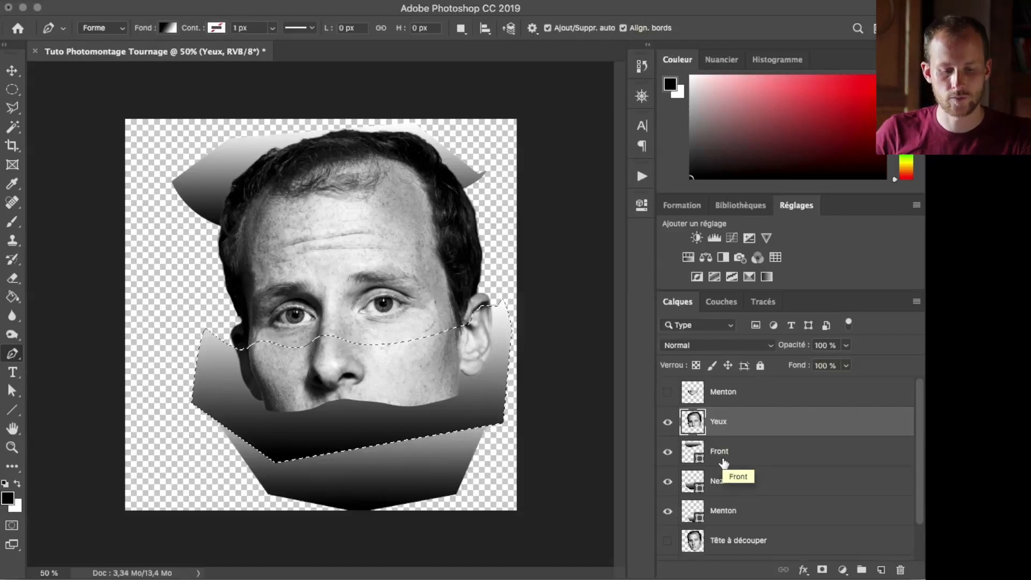
{"action": "key", "text": "BackSpace"}
{"action": "key", "text": "super+d"}
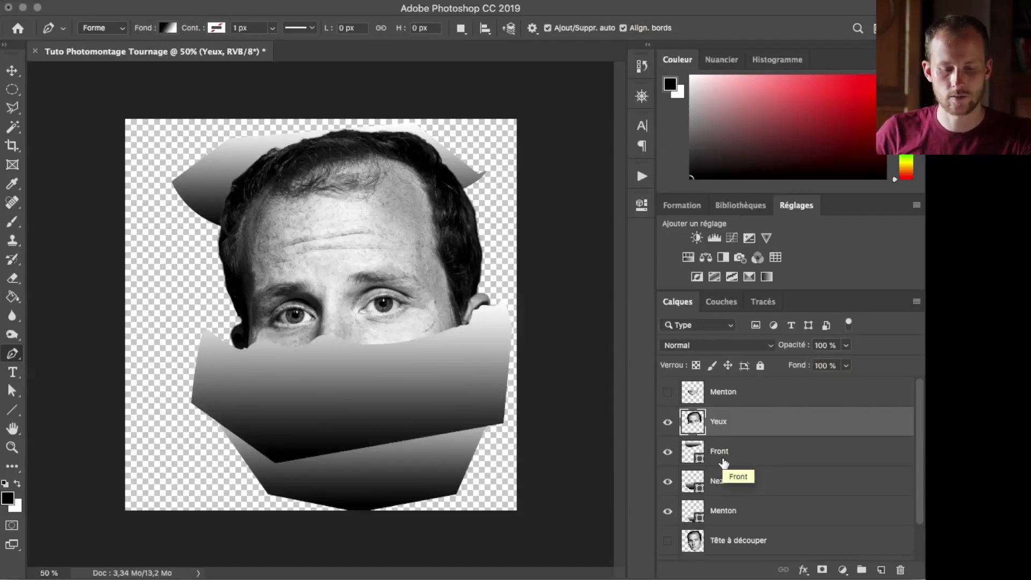
{"action": "key", "text": "super+v"}
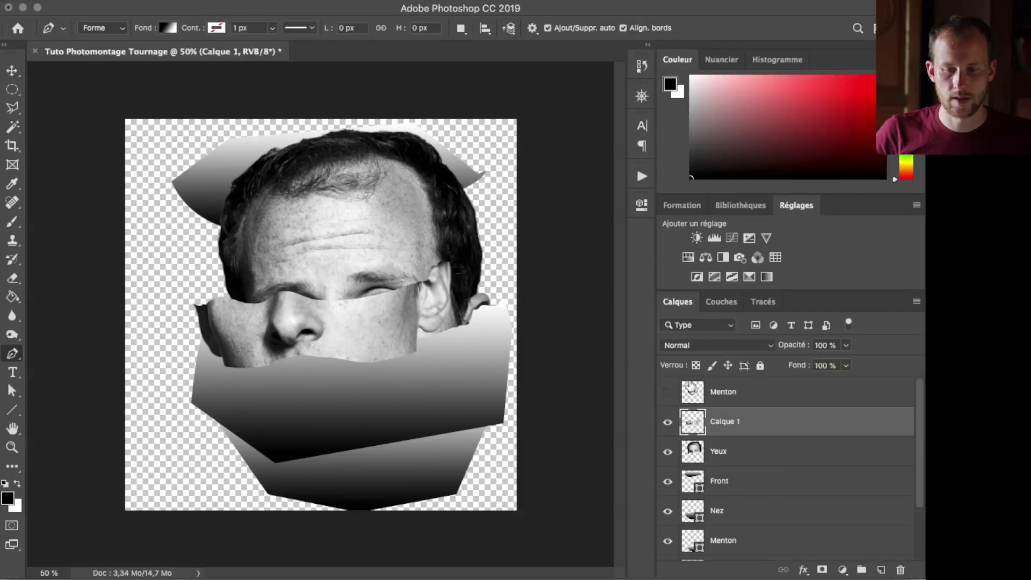
{"action": "double_click", "coordinate": [727, 421]}
{"action": "type", "text": "Nez"}
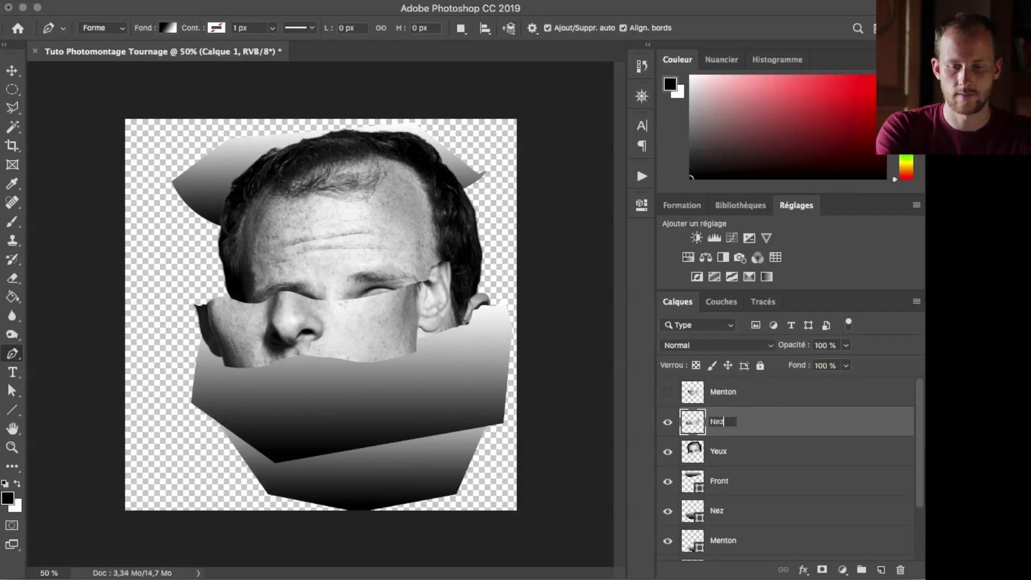
{"action": "key", "text": "Return"}
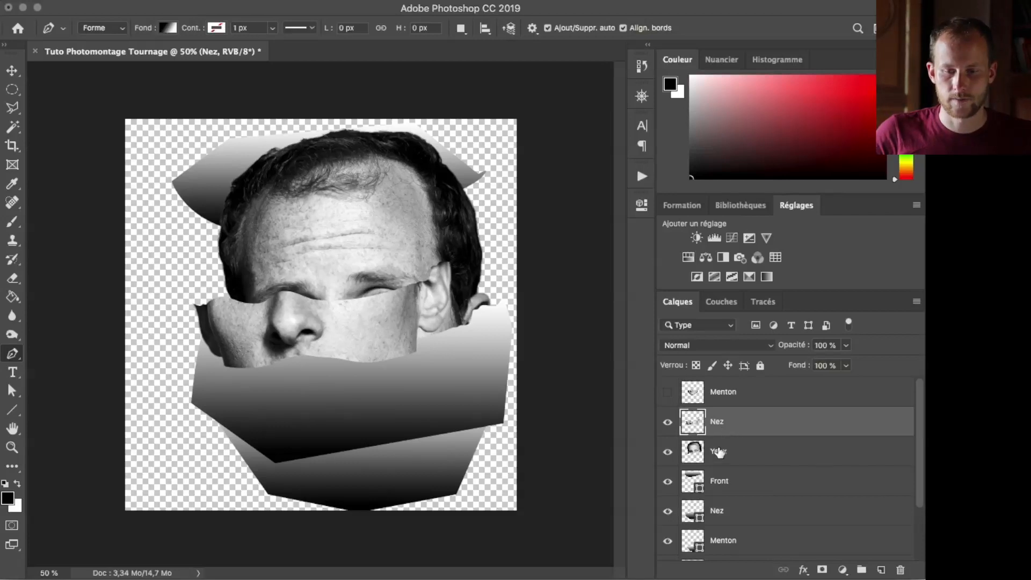
- Cut the area of the Front shape out of Yeux and paste it as a new layer named Front
{"action": "left_click", "coordinate": [719, 479]}
{"action": "left_click", "coordinate": [687, 483], "text": "super"}
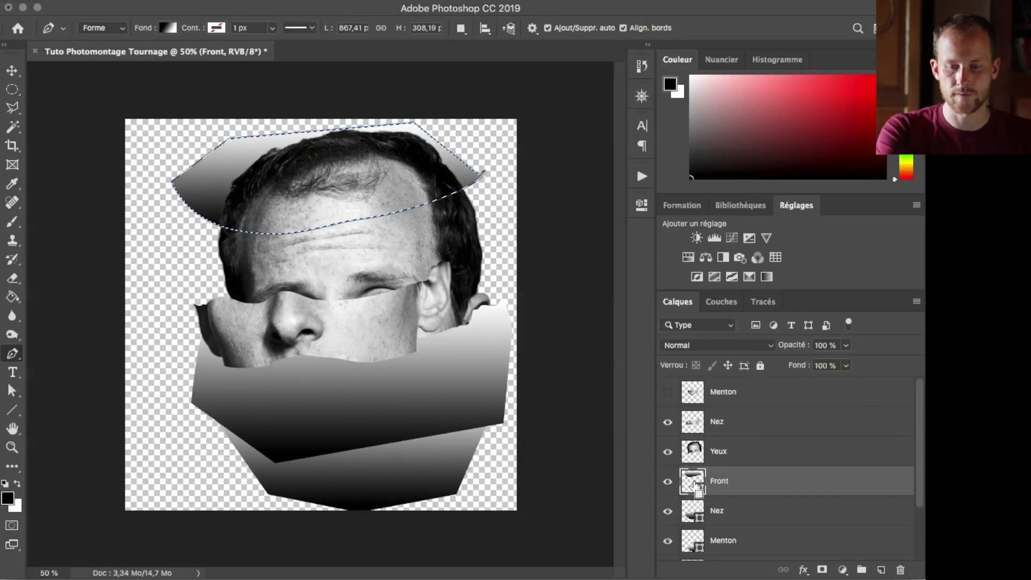
{"action": "left_click", "coordinate": [698, 454]}
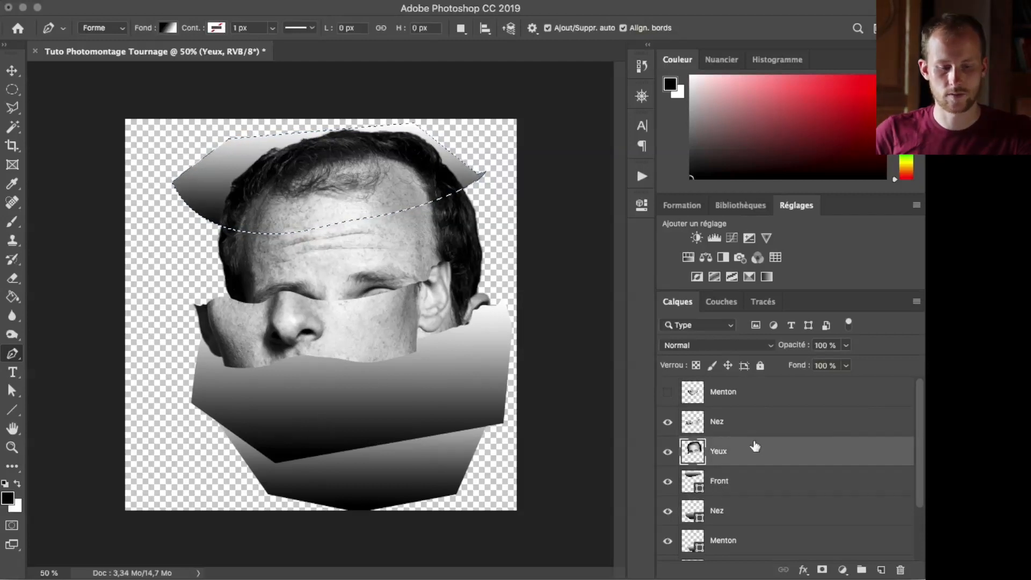
{"action": "key", "text": "Delete"}
{"action": "key", "text": "super+d"}
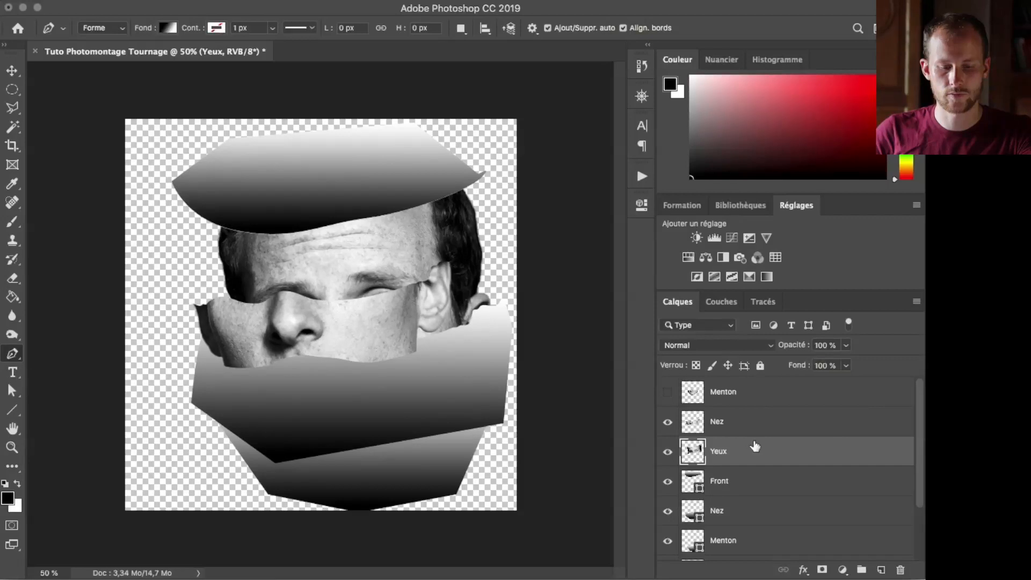
{"action": "key", "text": "super+v"}
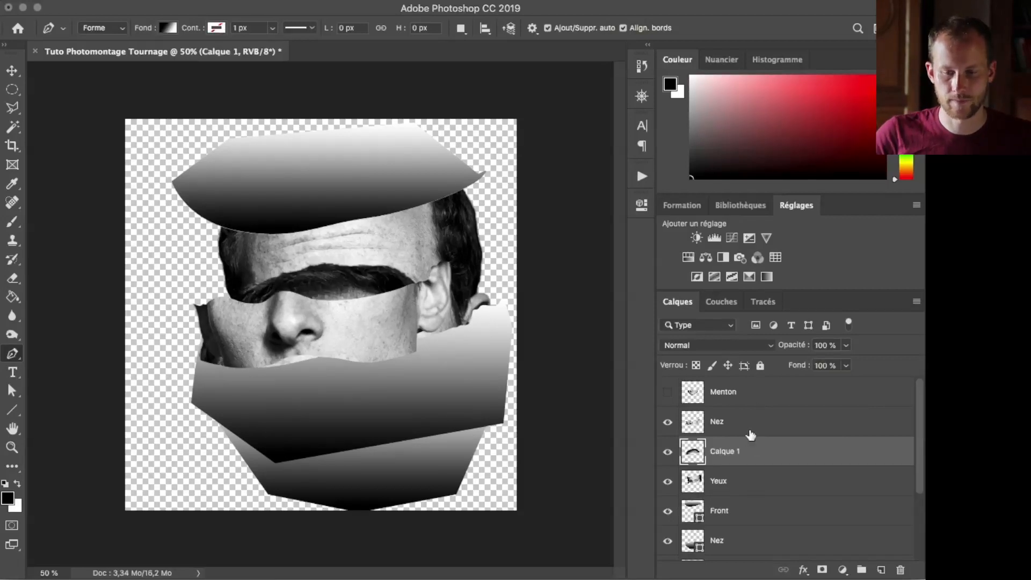
{"action": "double_click", "coordinate": [728, 453]}
{"action": "type", "text": "Fr"}
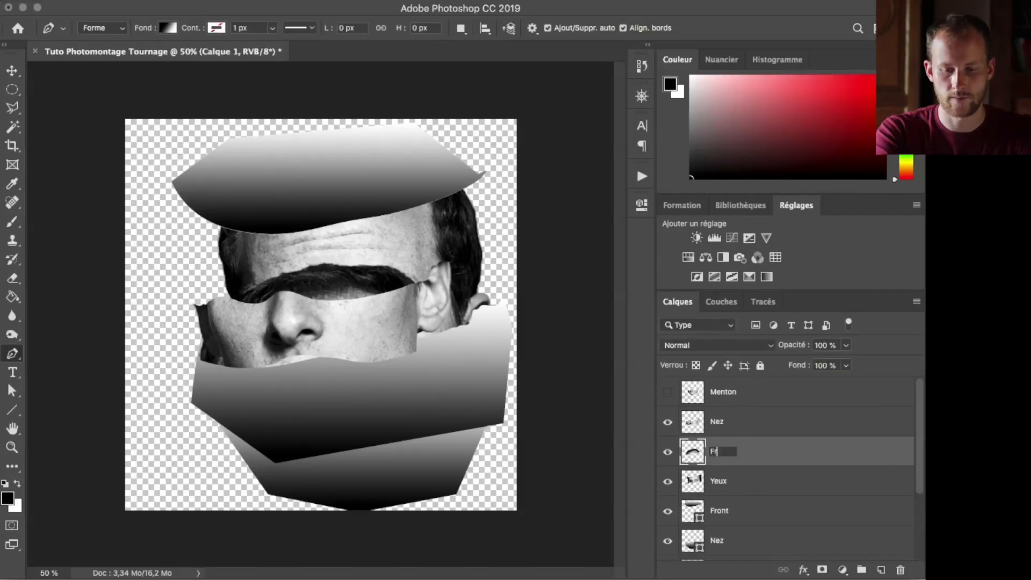
{"action": "key", "text": "Return"}
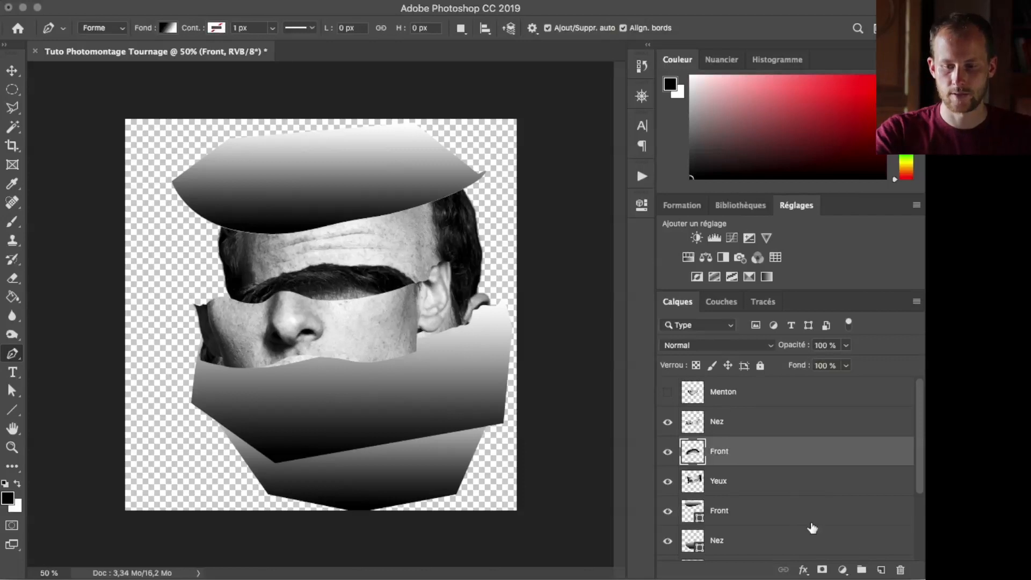
- Create a layer group named Formes and place it between Yeux and the Front shape layer
{"action": "left_click", "coordinate": [861, 569]}
{"action": "double_click", "coordinate": [721, 445]}
{"action": "type", "text": "Formes"}
{"action": "key", "text": "Return"}
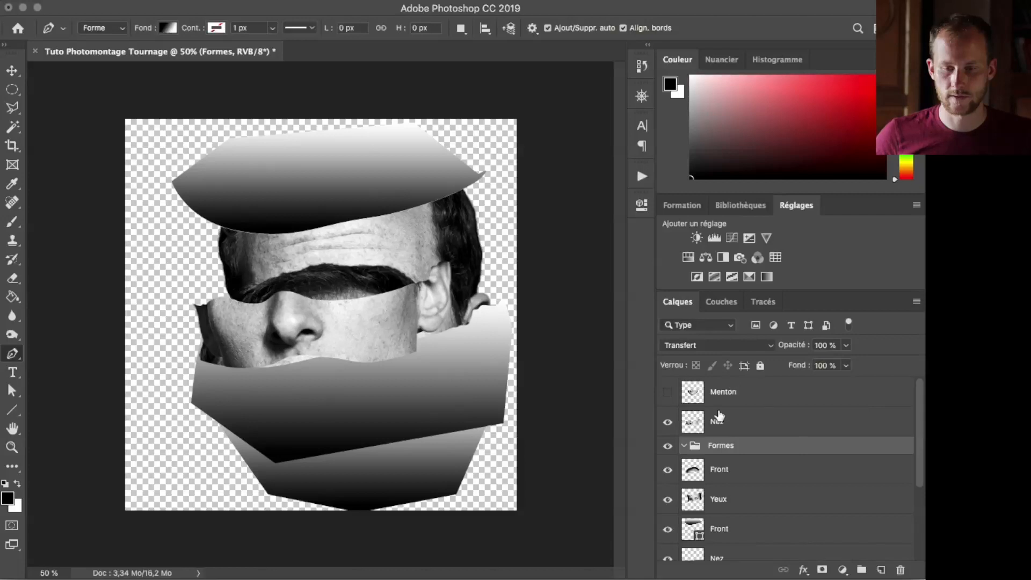
{"action": "left_click_drag", "start_coordinate": [721, 451], "coordinate": [720, 499]}
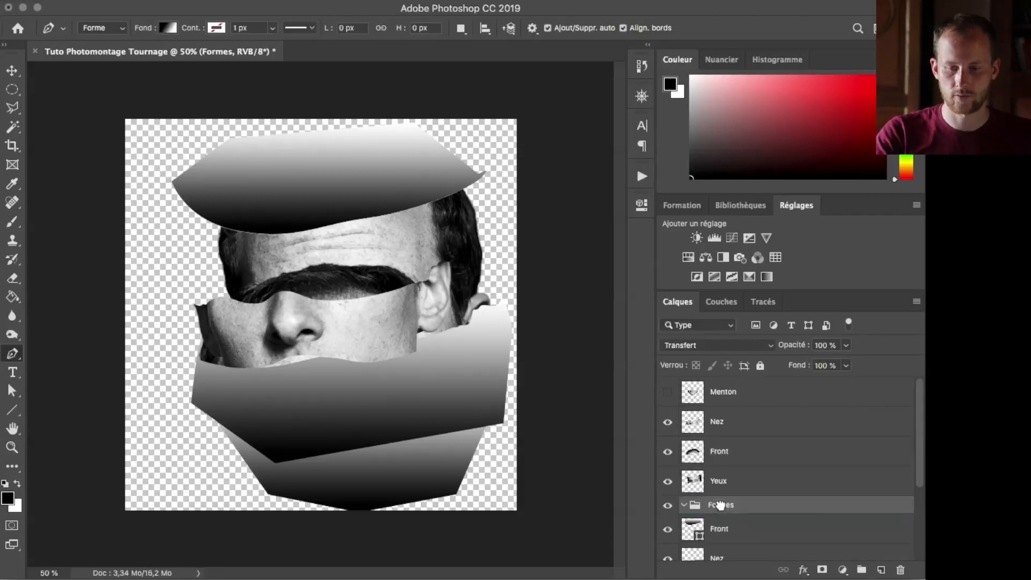
- Put the Front, Nez and Menton shape layers into the Formes group, then collapse and hide the group
{"action": "scroll", "coordinate": [721, 487], "scroll_direction": "down", "scroll_amount": 2}
{"action": "left_click", "coordinate": [720, 463]}
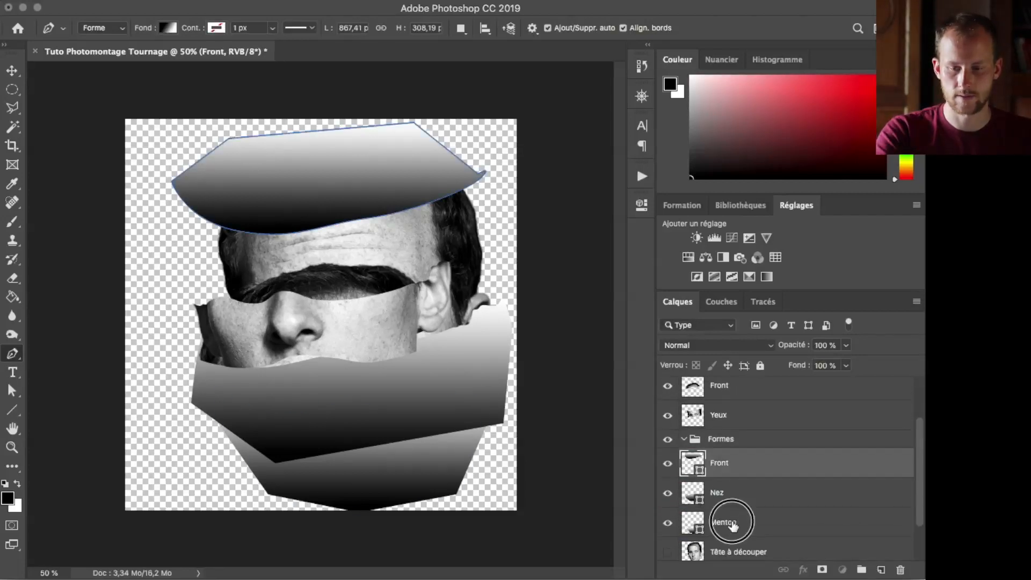
{"action": "left_click", "coordinate": [722, 514]}
{"action": "left_click", "coordinate": [719, 466], "text": "shift"}
{"action": "left_click", "coordinate": [720, 466]}
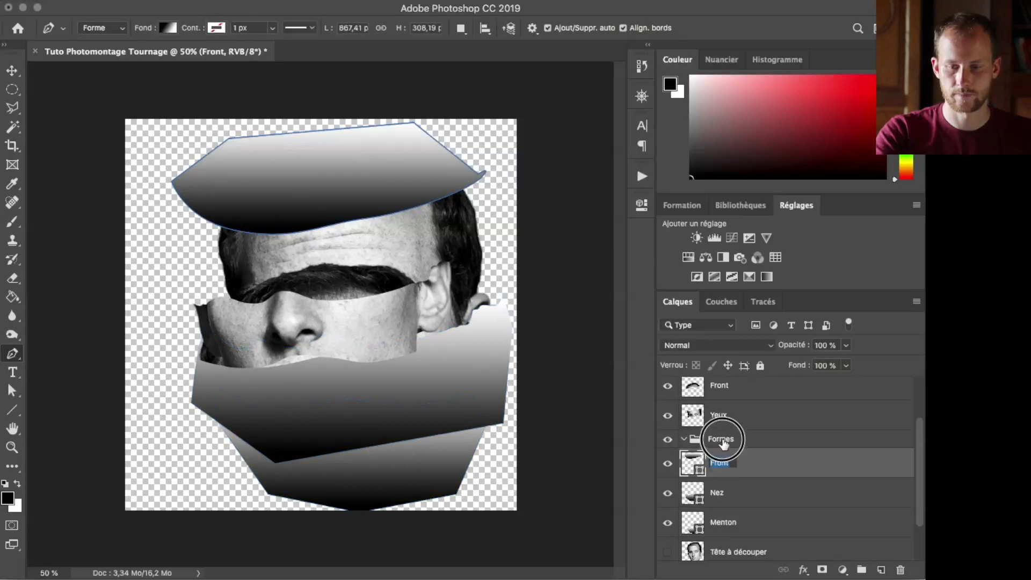
{"action": "left_click", "coordinate": [728, 523], "text": "shift"}
{"action": "left_click_drag", "start_coordinate": [719, 470], "coordinate": [709, 440]}
{"action": "left_click", "coordinate": [684, 440]}
{"action": "left_click", "coordinate": [666, 473]}
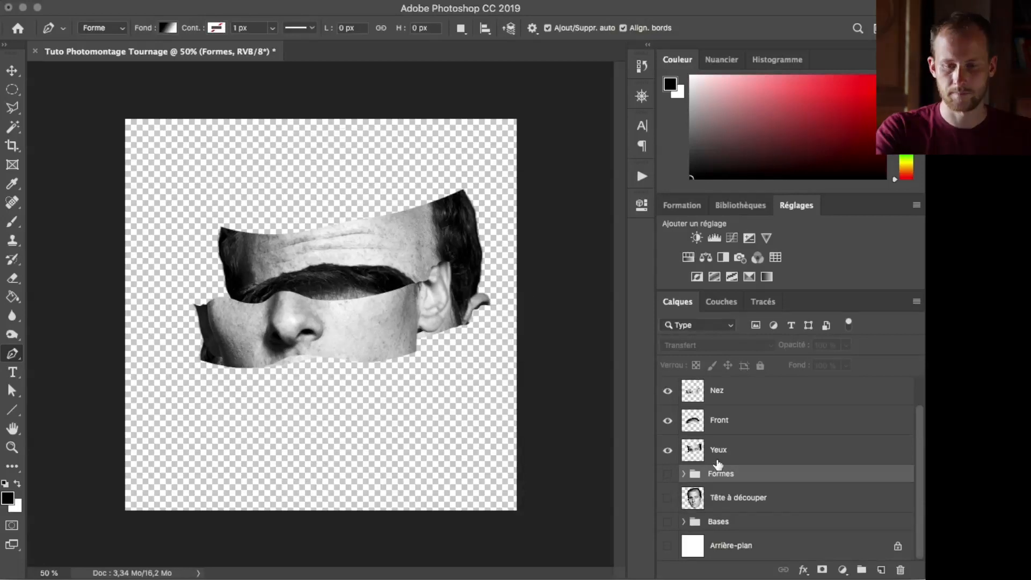
- Show only the cut-out Menton layer among the head pieces and place it directly above the Formes group
{"action": "scroll", "coordinate": [716, 463], "scroll_direction": "up", "scroll_amount": 1}
{"action": "left_click", "coordinate": [668, 392]}
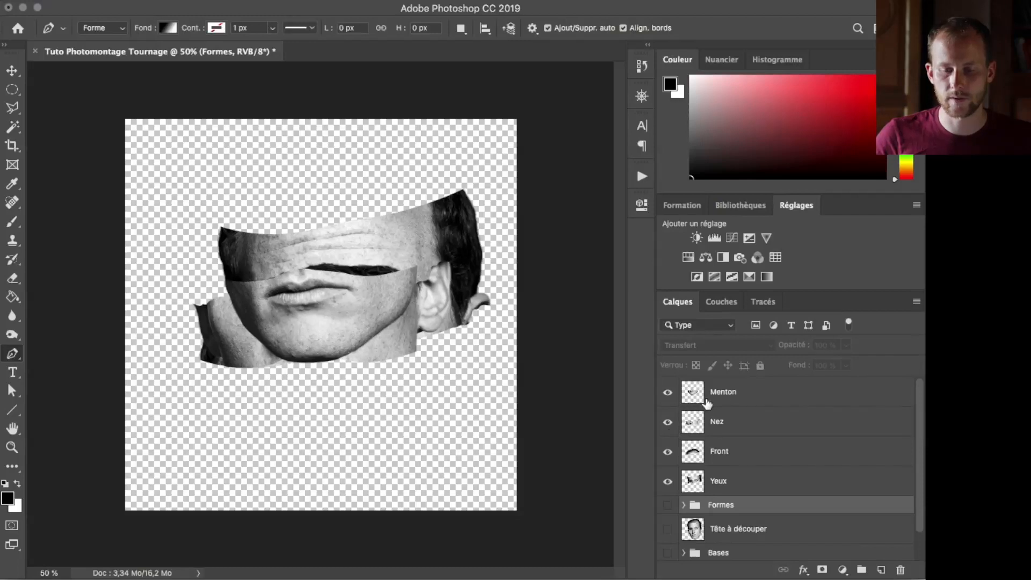
{"action": "left_click_drag", "start_coordinate": [671, 423], "coordinate": [669, 480]}
{"action": "left_click_drag", "start_coordinate": [714, 400], "coordinate": [719, 489]}
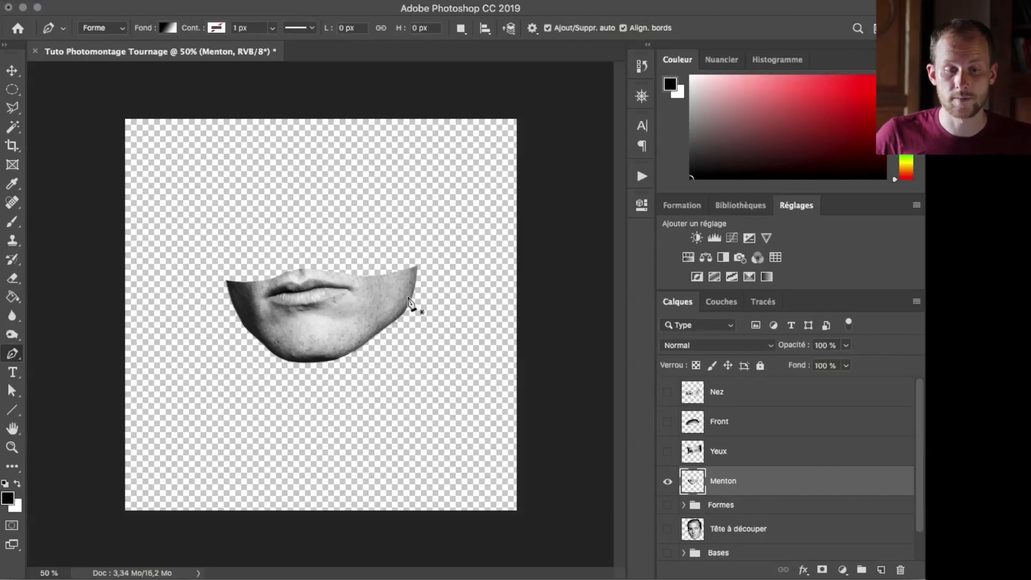
- Draw a closed curved Pen shape about 524 × 83 px along the chin piece's upper cut edge, forming its hollow inside
{"action": "left_click_drag", "start_coordinate": [231, 288], "coordinate": [308, 278]}
{"action": "left_click", "coordinate": [274, 283]}
{"action": "left_click_drag", "start_coordinate": [297, 274], "coordinate": [317, 273]}
{"action": "left_click_drag", "start_coordinate": [333, 277], "coordinate": [344, 279]}
{"action": "left_click_drag", "start_coordinate": [386, 279], "coordinate": [406, 274]}
{"action": "left_click_drag", "start_coordinate": [389, 259], "coordinate": [296, 260]}
{"action": "left_click", "coordinate": [313, 257]}
{"action": "key", "text": "super+z"}
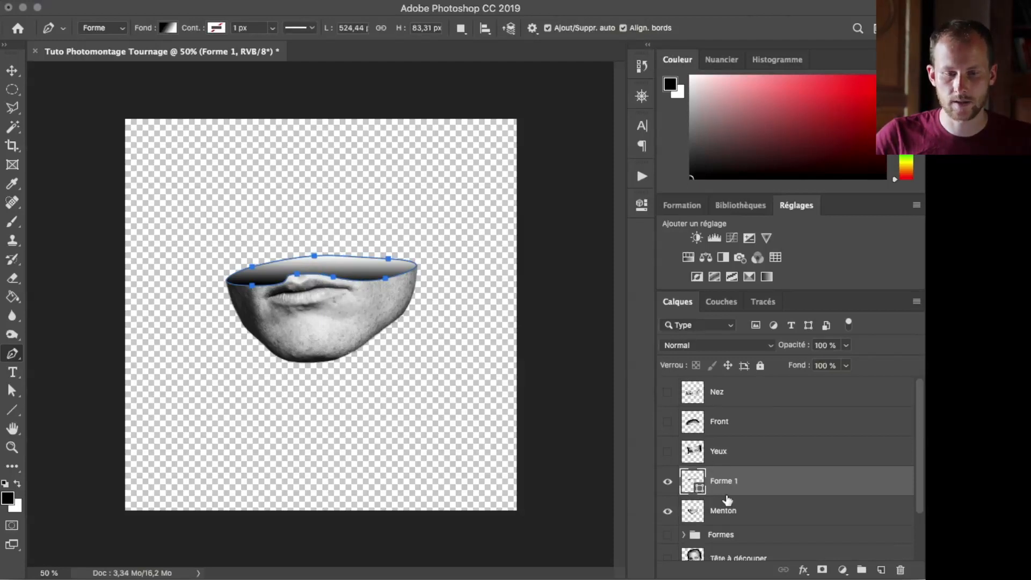
- Move the Forme 1 layer directly below the Menton layer
{"action": "key", "text": "super+plus"}
{"action": "key", "text": "super+plus"}
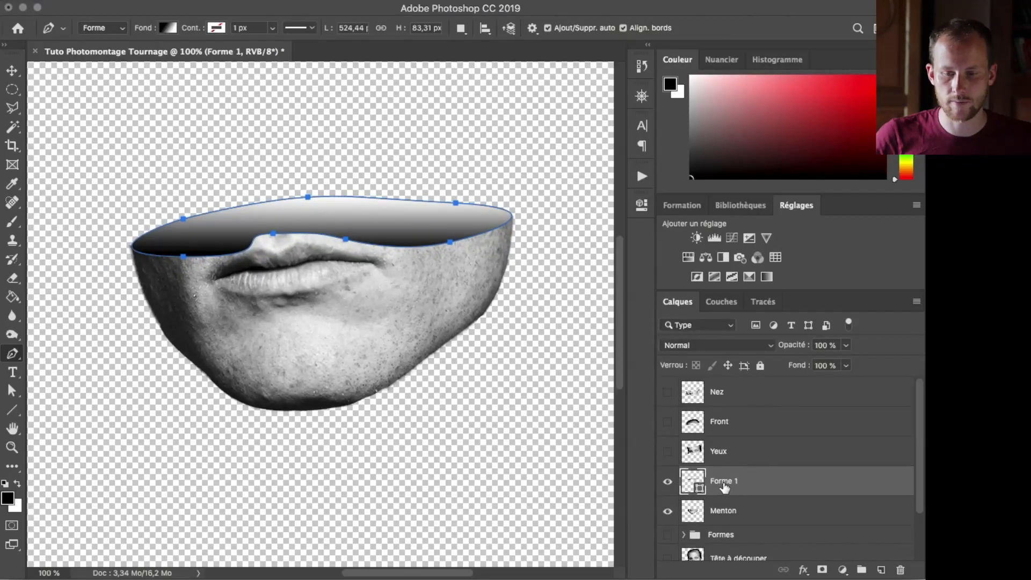
{"action": "left_click_drag", "start_coordinate": [753, 487], "coordinate": [748, 526]}
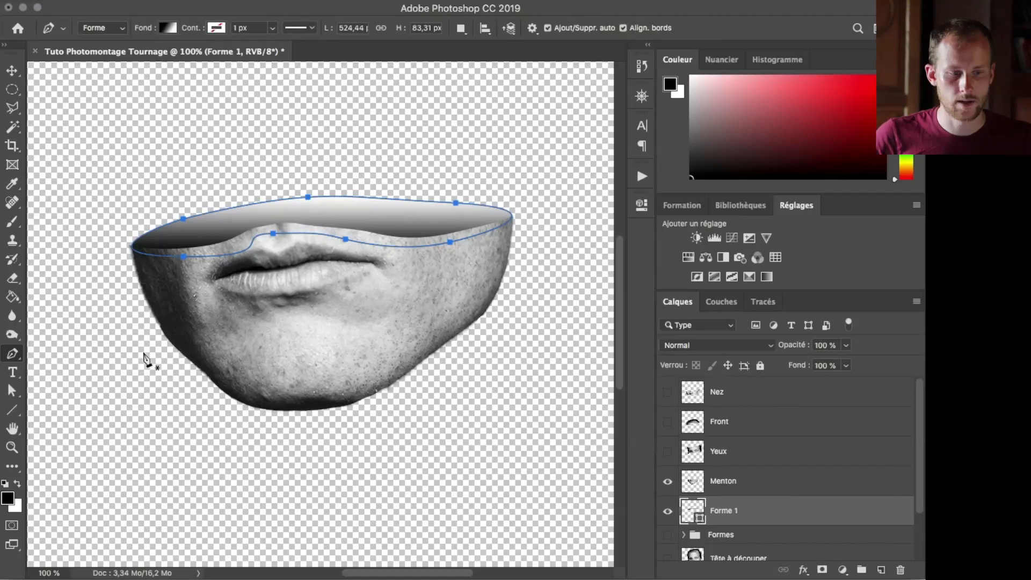
- Reshape Forme 1 by its anchor points to follow the chin's cut edge, to about 525 × 87 px
{"action": "left_click", "coordinate": [12, 391]}
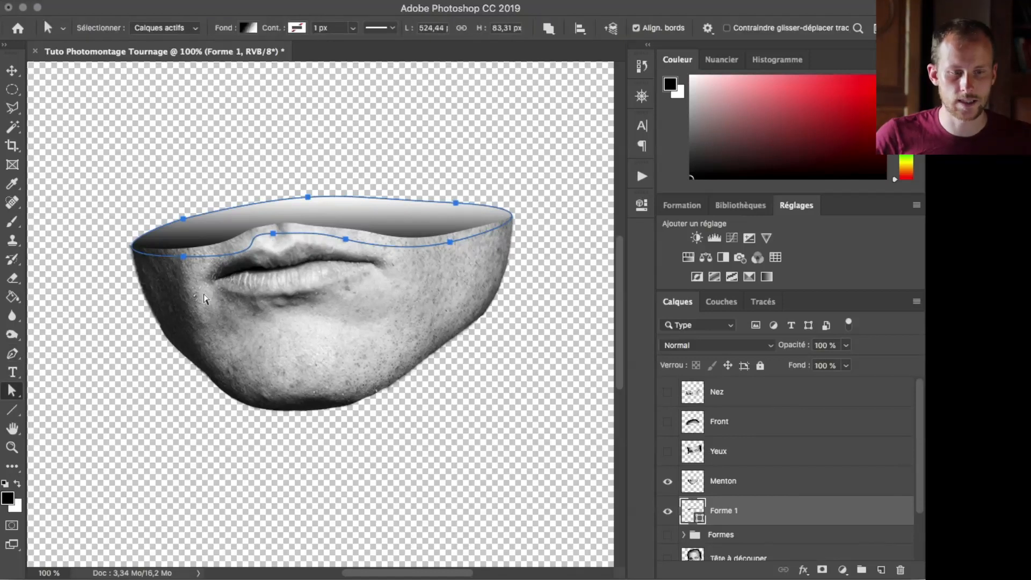
{"action": "left_click", "coordinate": [274, 234]}
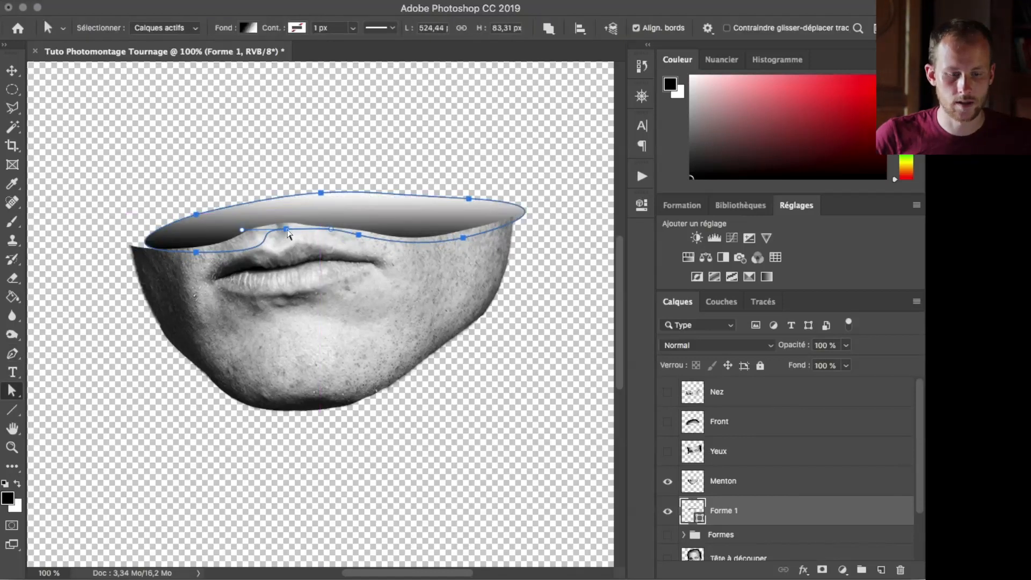
{"action": "left_click", "coordinate": [333, 268]}
{"action": "left_click", "coordinate": [328, 219]}
{"action": "left_click_drag", "start_coordinate": [273, 233], "coordinate": [284, 232]}
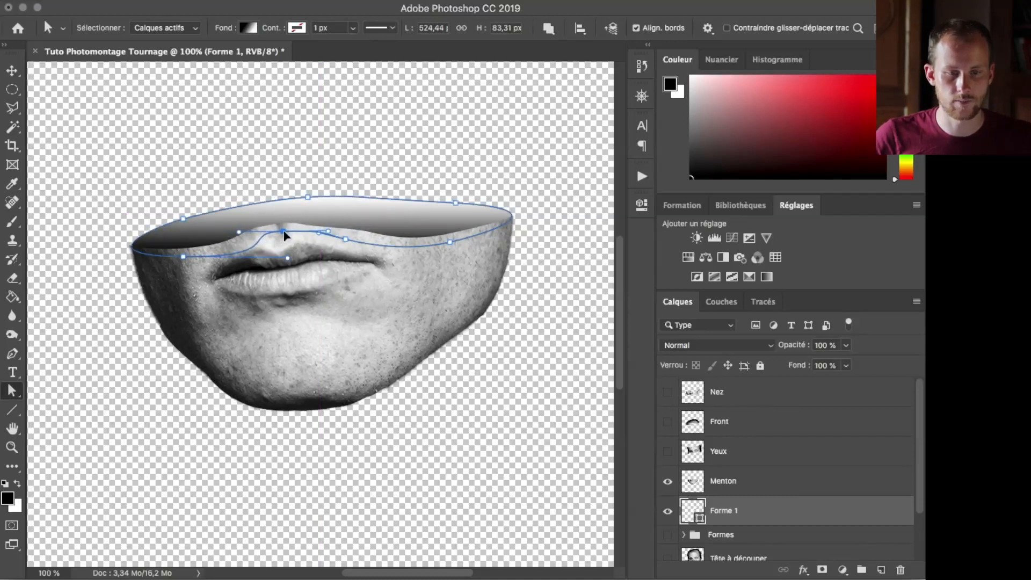
{"action": "left_click_drag", "start_coordinate": [346, 243], "coordinate": [359, 238]}
{"action": "left_click_drag", "start_coordinate": [450, 242], "coordinate": [452, 242]}
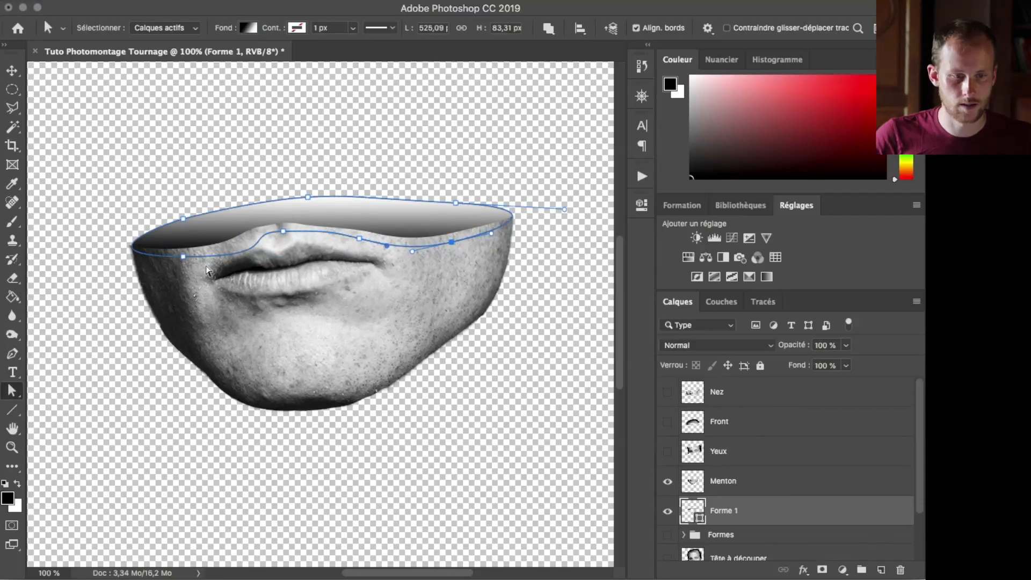
{"action": "left_click_drag", "start_coordinate": [307, 198], "coordinate": [350, 189]}
{"action": "left_click", "coordinate": [456, 204]}
{"action": "left_click", "coordinate": [183, 220]}
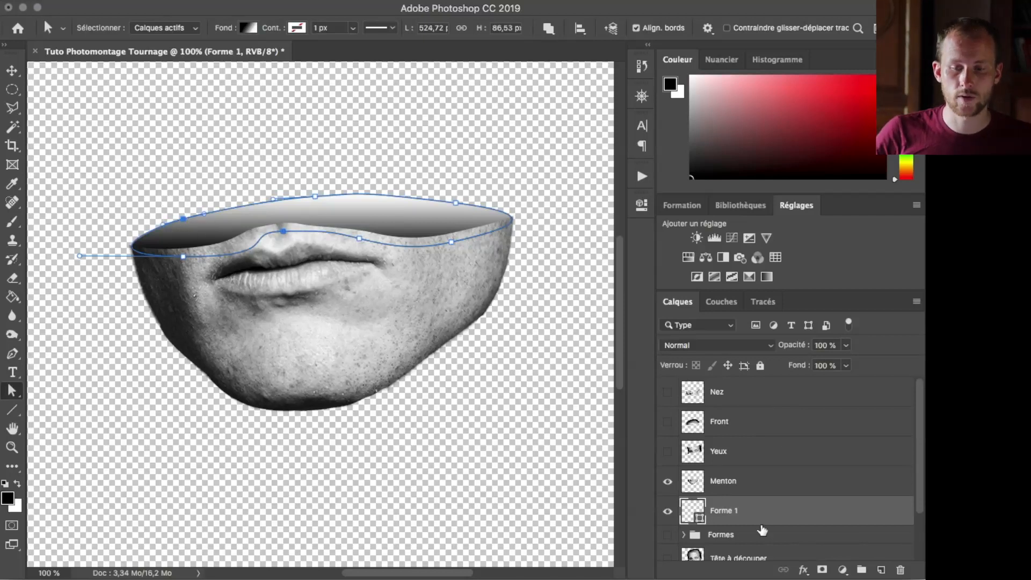
- Group the Menton layer with Forme 1, name the group Menton and hide it
{"action": "left_click", "coordinate": [723, 486]}
{"action": "left_click", "coordinate": [736, 507], "text": "shift"}
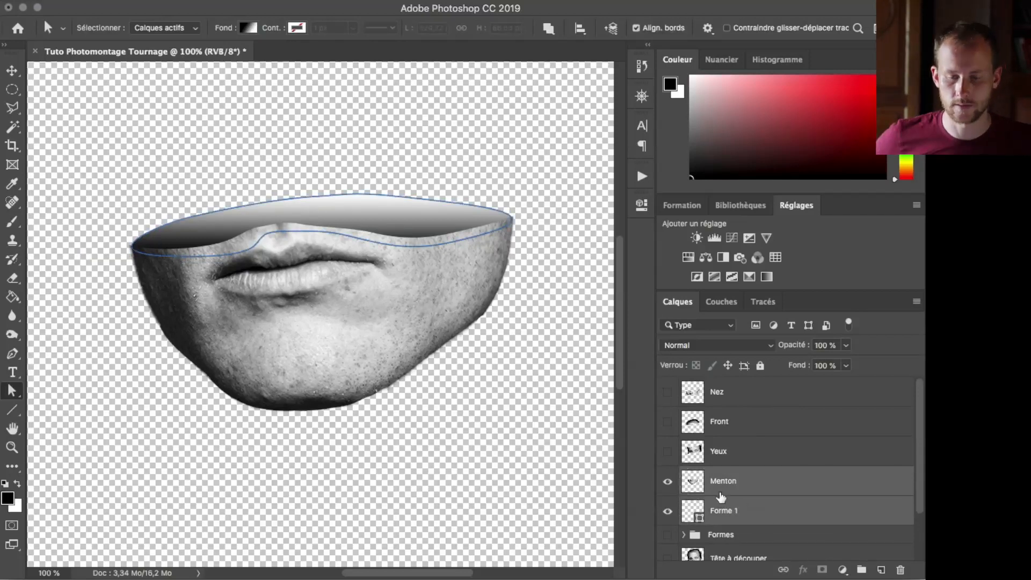
{"action": "left_click_drag", "start_coordinate": [728, 513], "coordinate": [862, 564]}
{"action": "left_click", "coordinate": [722, 478]}
{"action": "double_click", "coordinate": [722, 477]}
{"action": "type", "text": "Menton"}
{"action": "key", "text": "Return"}
{"action": "left_click", "coordinate": [668, 475]}
- Show only the Nez piece and move its layer directly above the Menton group
{"action": "left_click", "coordinate": [668, 451]}
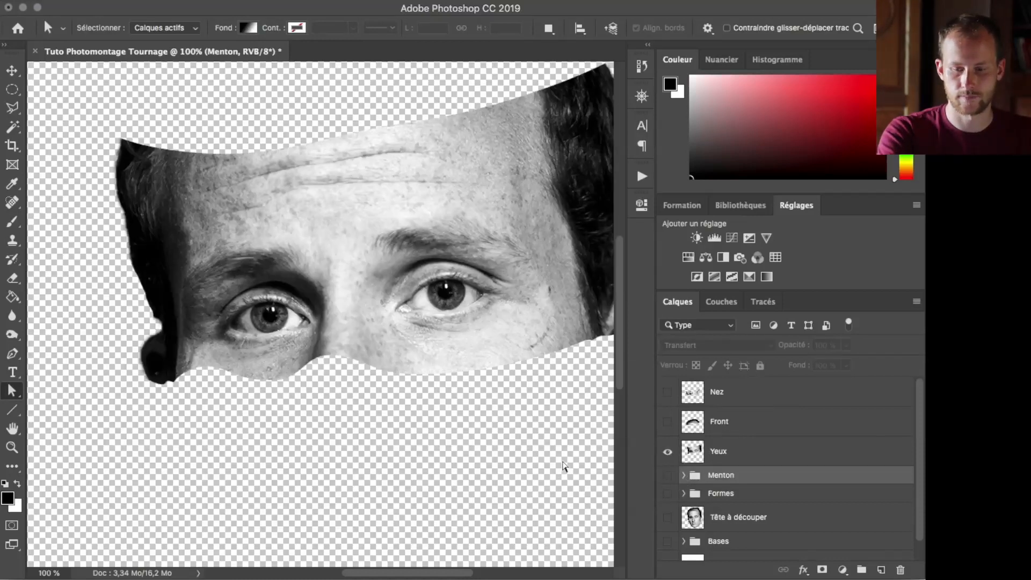
{"action": "key", "text": "super+minus"}
{"action": "key", "text": "super+minus"}
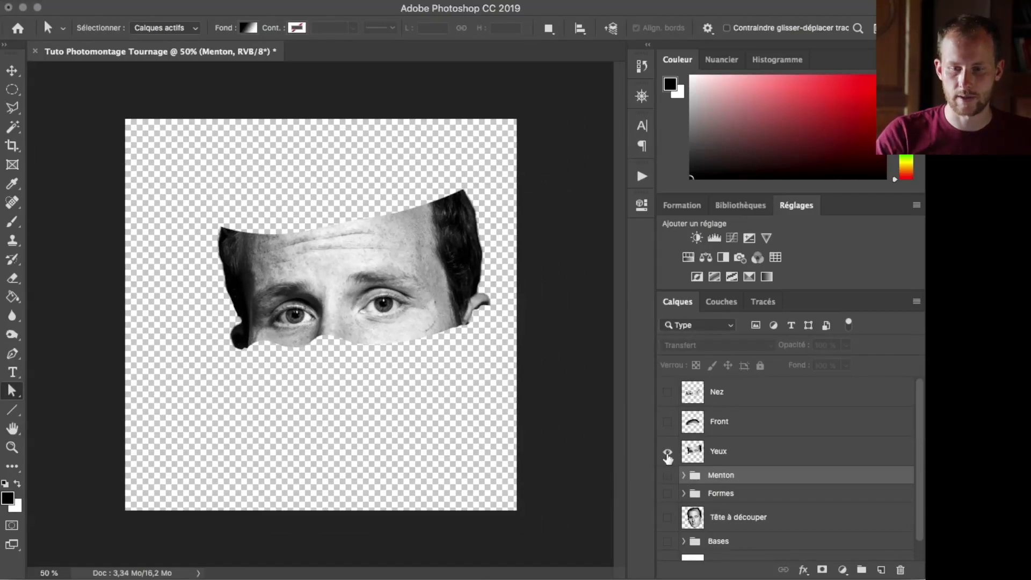
{"action": "left_click", "coordinate": [668, 453]}
{"action": "left_click", "coordinate": [698, 397]}
{"action": "left_click", "coordinate": [668, 392]}
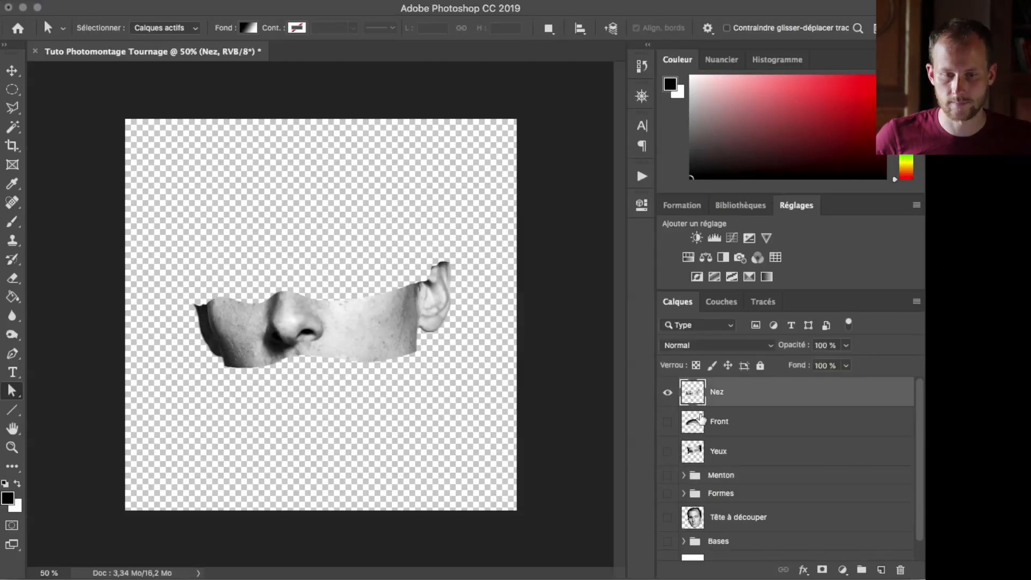
{"action": "left_click_drag", "start_coordinate": [725, 399], "coordinate": [682, 457]}
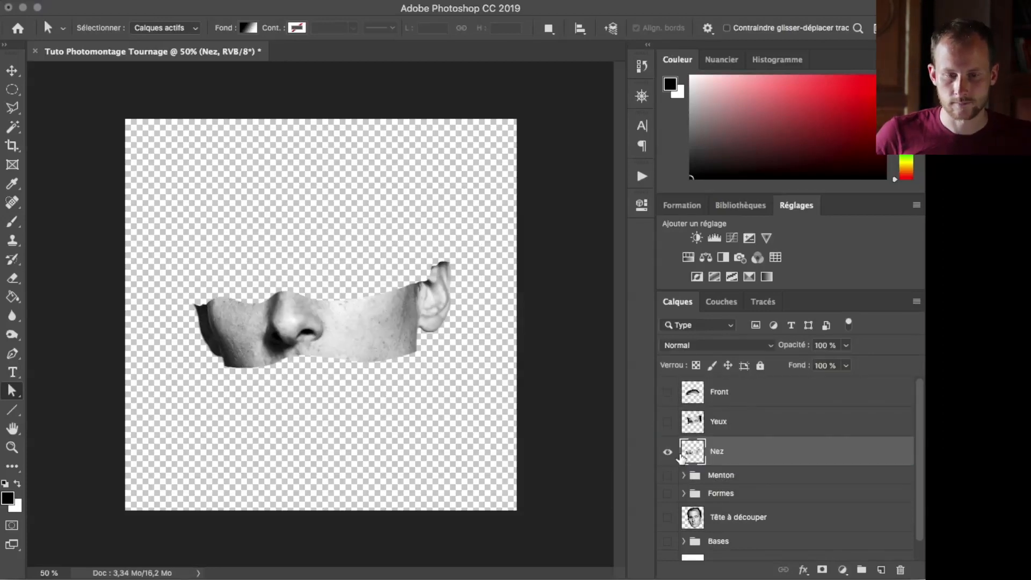
- Draw a closed gradient Pen shape about 701 × 139 px over the nose piece's upper cut, from the dark cheek edge to the ear tip
{"action": "key", "text": "super+1"}
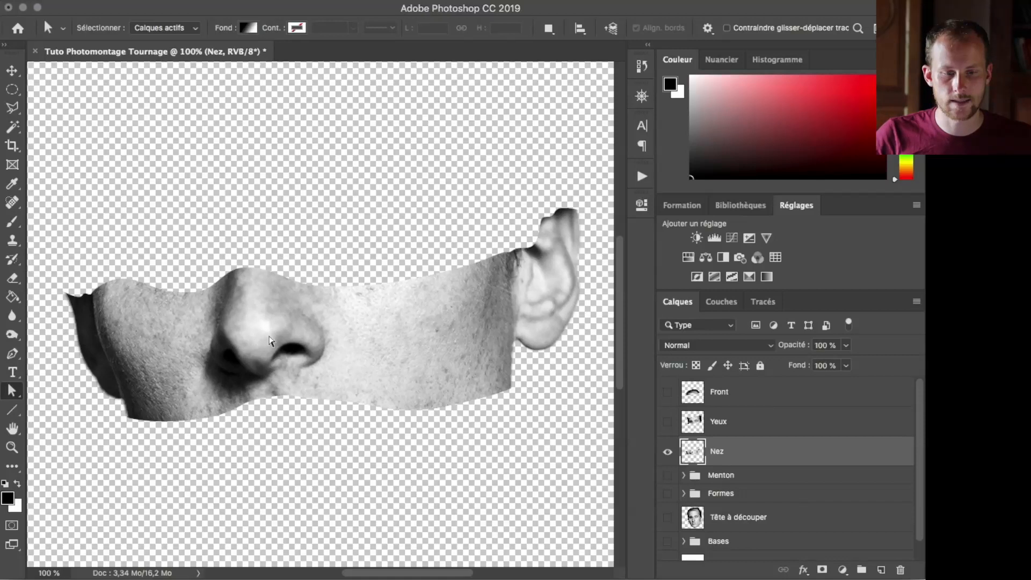
{"action": "key", "text": "p"}
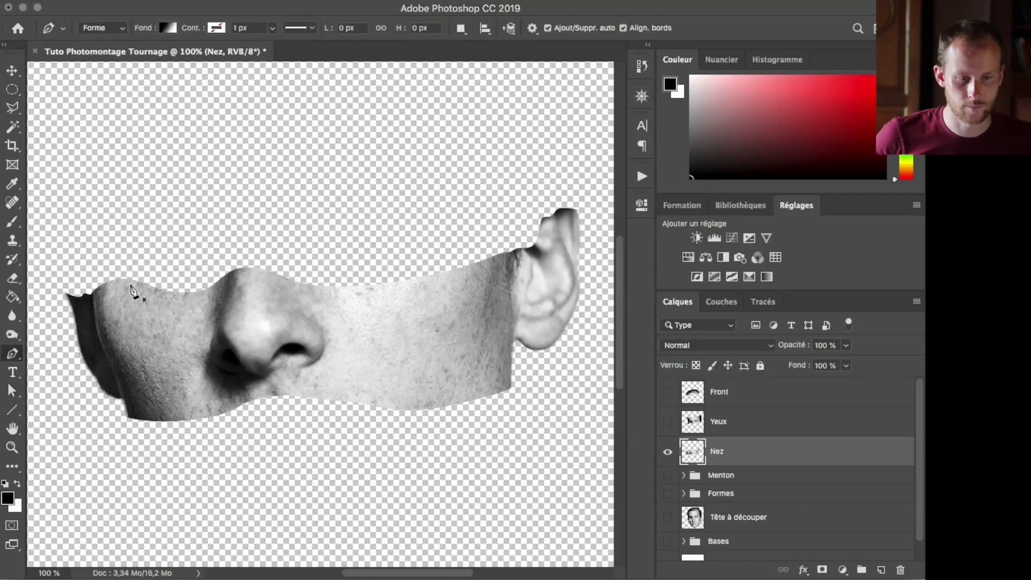
{"action": "left_click_drag", "start_coordinate": [119, 288], "coordinate": [137, 290]}
{"action": "left_click_drag", "start_coordinate": [182, 298], "coordinate": [198, 296]}
{"action": "left_click", "coordinate": [238, 279]}
{"action": "left_click_drag", "start_coordinate": [295, 284], "coordinate": [301, 286]}
{"action": "left_click_drag", "start_coordinate": [365, 292], "coordinate": [378, 291]}
{"action": "left_click_drag", "start_coordinate": [496, 264], "coordinate": [512, 257]}
{"action": "left_click", "coordinate": [523, 253]}
{"action": "left_click", "coordinate": [549, 240]}
{"action": "left_click", "coordinate": [571, 207]}
{"action": "key", "text": "super+z"}
{"action": "left_click_drag", "start_coordinate": [566, 221], "coordinate": [521, 230]}
{"action": "left_click_drag", "start_coordinate": [369, 203], "coordinate": [287, 202]}
{"action": "left_click_drag", "start_coordinate": [167, 233], "coordinate": [142, 245]}
{"action": "left_click", "coordinate": [81, 283]}
{"action": "key", "text": "super+z"}
{"action": "left_click_drag", "start_coordinate": [94, 271], "coordinate": [67, 292]}
{"action": "left_click_drag", "start_coordinate": [82, 298], "coordinate": [118, 288]}
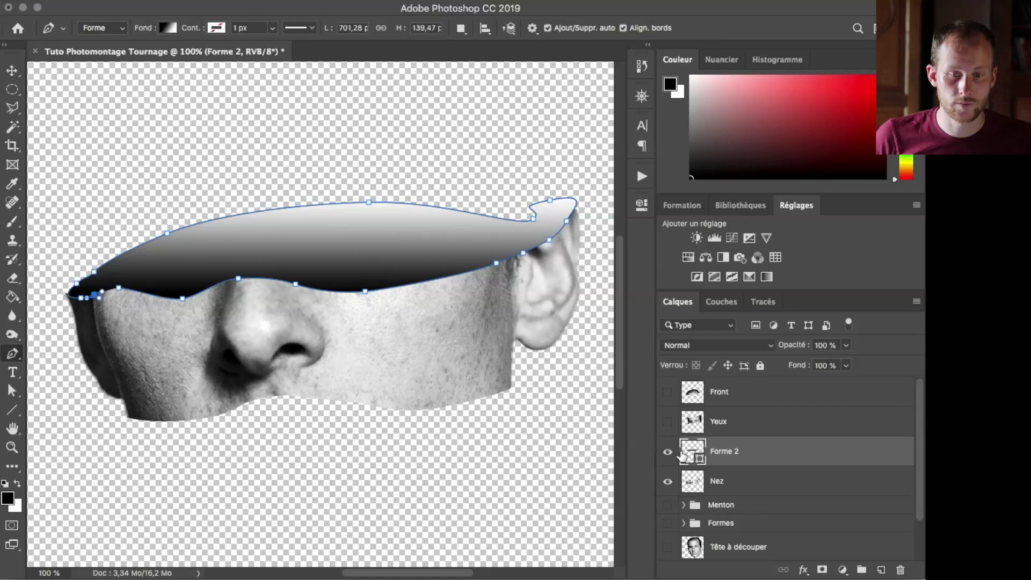
- Move the Forme 2 layer directly below the Nez layer and reshape it by its anchor points to about 706 × 134 px
{"action": "left_click_drag", "start_coordinate": [683, 441], "coordinate": [726, 490]}
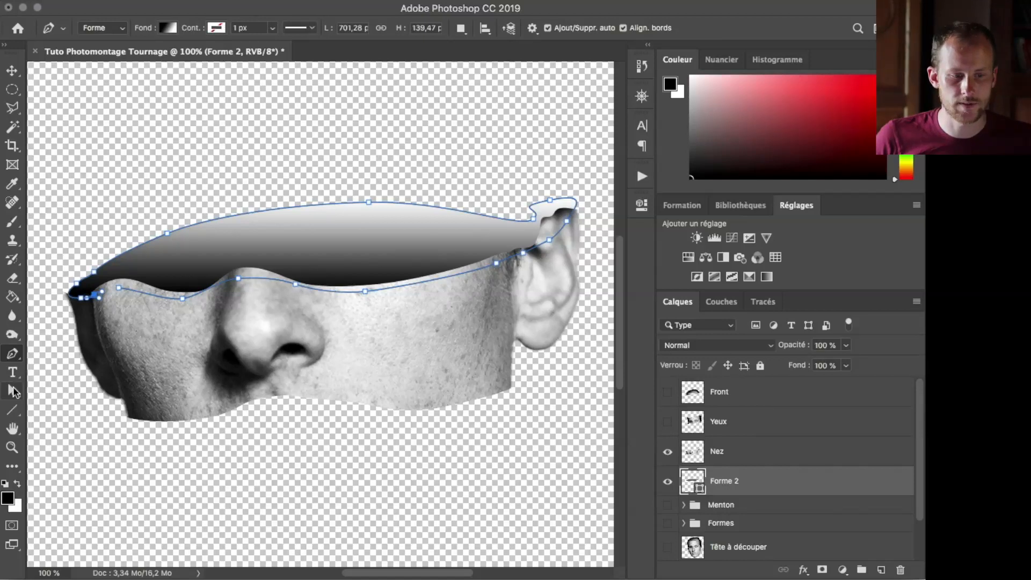
{"action": "left_click", "coordinate": [12, 391]}
{"action": "left_click_drag", "start_coordinate": [76, 284], "coordinate": [97, 280]}
{"action": "left_click_drag", "start_coordinate": [167, 233], "coordinate": [171, 235]}
{"action": "left_click", "coordinate": [369, 203]}
{"action": "left_click_drag", "start_coordinate": [370, 203], "coordinate": [364, 206]}
{"action": "left_click_drag", "start_coordinate": [533, 219], "coordinate": [522, 224]}
{"action": "left_click_drag", "start_coordinate": [524, 202], "coordinate": [518, 228]}
{"action": "left_click_drag", "start_coordinate": [505, 238], "coordinate": [516, 249]}
{"action": "left_click", "coordinate": [474, 383]}
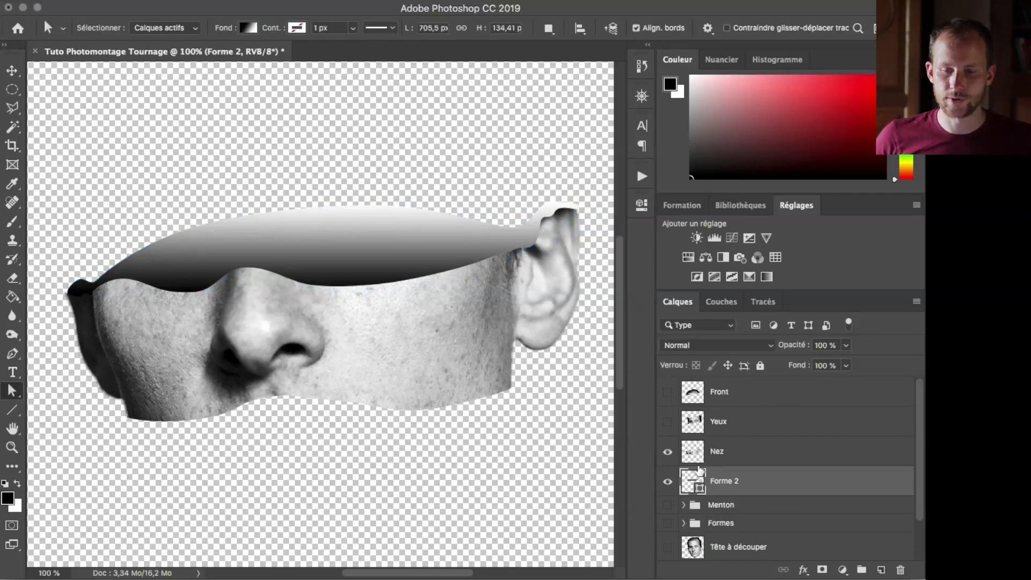
- Group the Nez layer with Forme 2 under the name Nez, and show the Yeux layer instead of that group
{"action": "left_click", "coordinate": [728, 455], "text": "shift"}
{"action": "left_click_drag", "start_coordinate": [724, 460], "coordinate": [861, 568]}
{"action": "double_click", "coordinate": [723, 445]}
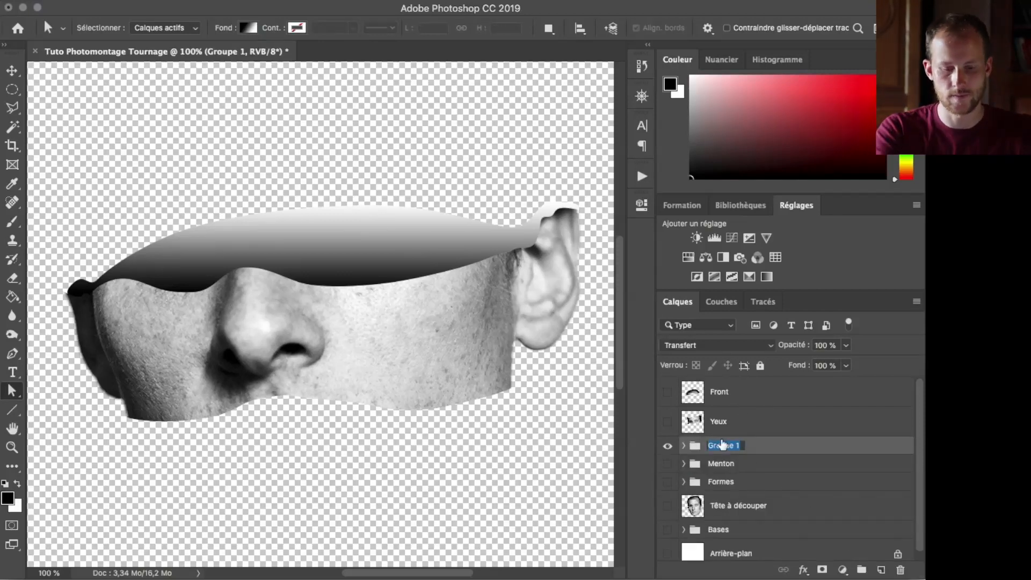
{"action": "type", "text": "Nez"}
{"action": "key", "text": "Return"}
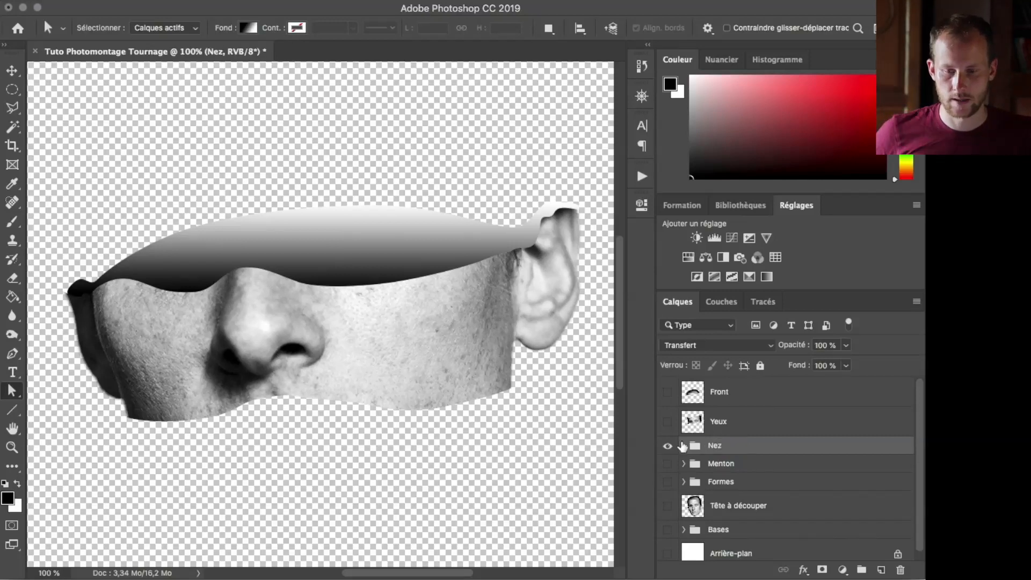
{"action": "left_click", "coordinate": [667, 422]}
{"action": "left_click", "coordinate": [667, 446]}
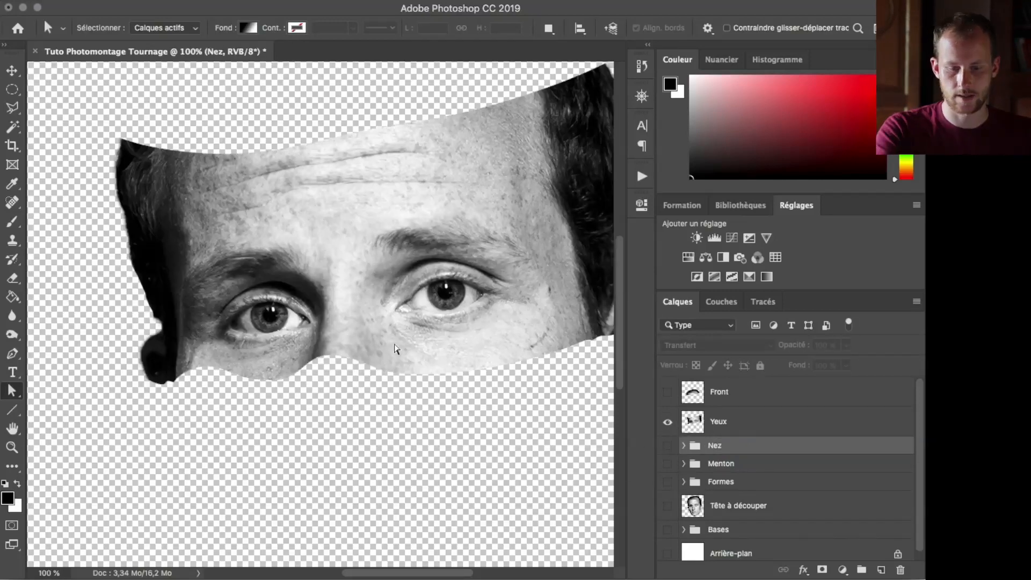
- Draw a closed gradient Pen shape about 672 × 154 px behind the eyes piece, spanning its upper cut from hair edge to hair edge
{"action": "scroll", "coordinate": [385, 344], "scroll_direction": "up", "scroll_amount": 3}
{"action": "scroll", "coordinate": [384, 344], "scroll_direction": "right", "scroll_amount": 4}
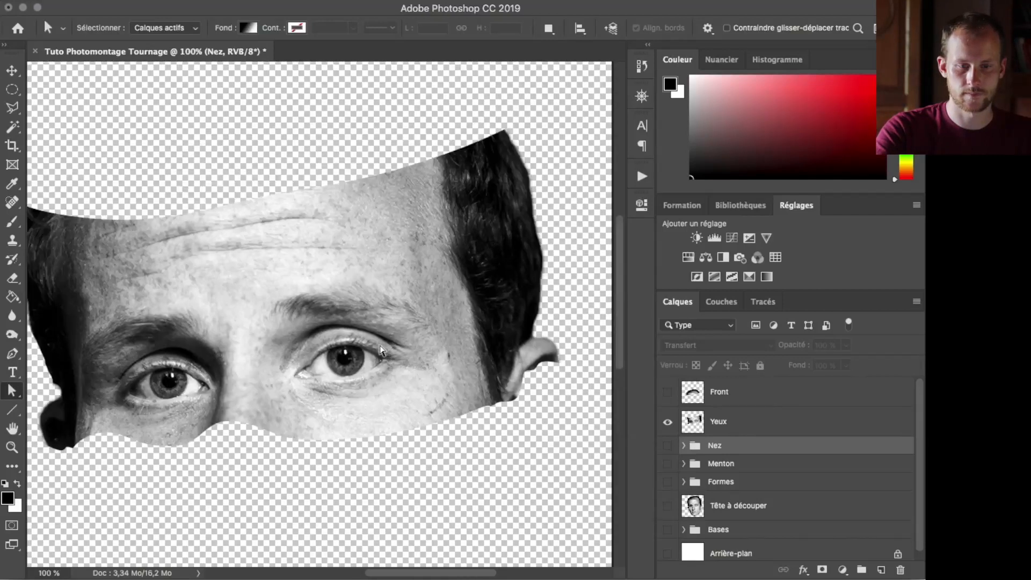
{"action": "scroll", "coordinate": [384, 343], "scroll_direction": "left", "scroll_amount": 2}
{"action": "key", "text": "p"}
{"action": "left_click_drag", "start_coordinate": [286, 129], "coordinate": [245, 135]}
{"action": "left_click_drag", "start_coordinate": [117, 175], "coordinate": [81, 188]}
{"action": "left_click_drag", "start_coordinate": [115, 223], "coordinate": [226, 230]}
{"action": "left_click_drag", "start_coordinate": [305, 203], "coordinate": [366, 189]}
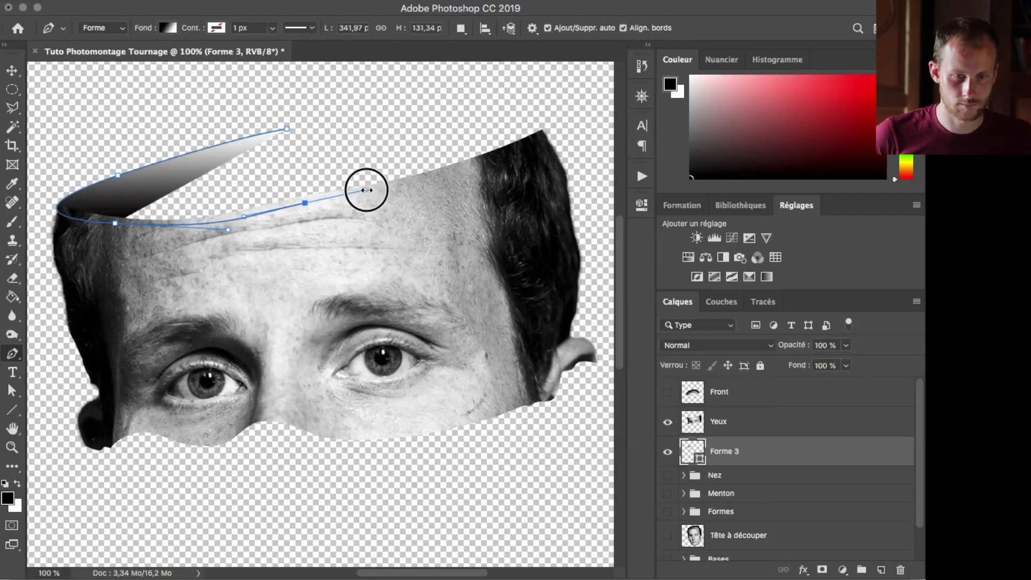
{"action": "left_click_drag", "start_coordinate": [487, 157], "coordinate": [442, 171]}
{"action": "left_click_drag", "start_coordinate": [459, 108], "coordinate": [373, 114]}
{"action": "key", "text": "super+z"}
{"action": "key", "text": "super+z"}
{"action": "left_click_drag", "start_coordinate": [462, 165], "coordinate": [513, 147]}
{"action": "left_click_drag", "start_coordinate": [445, 114], "coordinate": [312, 117]}
{"action": "left_click", "coordinate": [286, 128]}
- Reshape Forme 3 by its upper and lower anchor points to smooth its outline, to about 670 × 154 px
{"action": "key", "text": "v"}
{"action": "key", "text": "a"}
{"action": "left_click", "coordinate": [444, 114]}
{"action": "left_click", "coordinate": [286, 122]}
{"action": "left_click", "coordinate": [445, 114]}
{"action": "left_click_drag", "start_coordinate": [287, 129], "coordinate": [281, 128]}
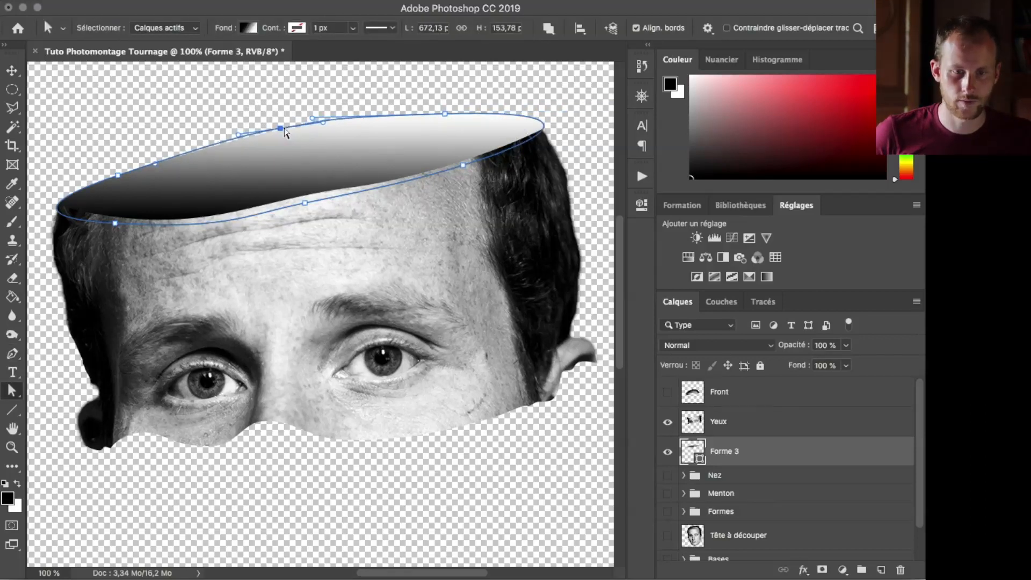
{"action": "left_click_drag", "start_coordinate": [463, 166], "coordinate": [457, 170]}
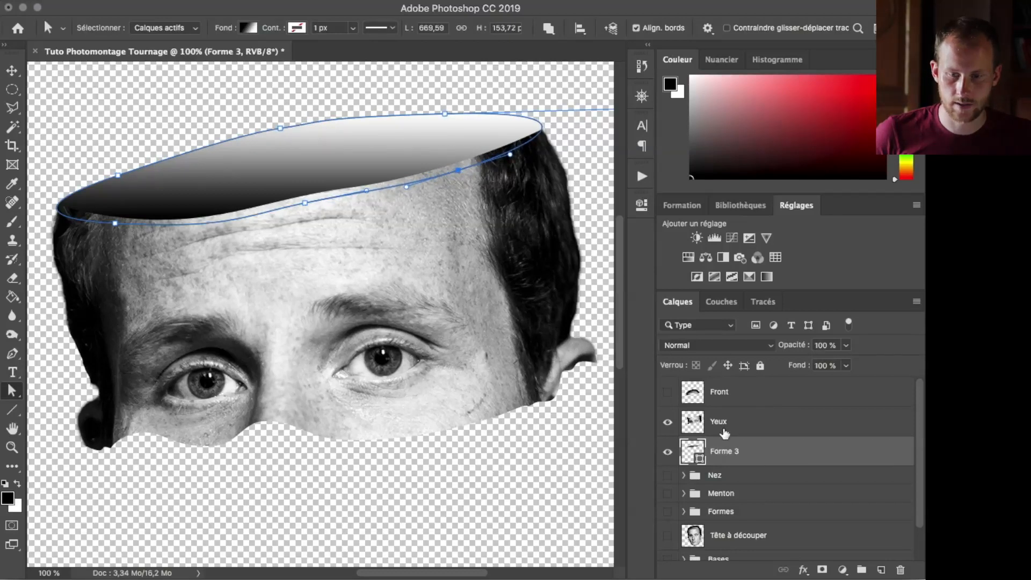
{"action": "mouse_move", "coordinate": [725, 449]}
{"action": "left_mouse_down"}
{"action": "mouse_move", "coordinate": [723, 421]}
{"action": "mouse_move", "coordinate": [721, 451]}
{"action": "left_mouse_up"}
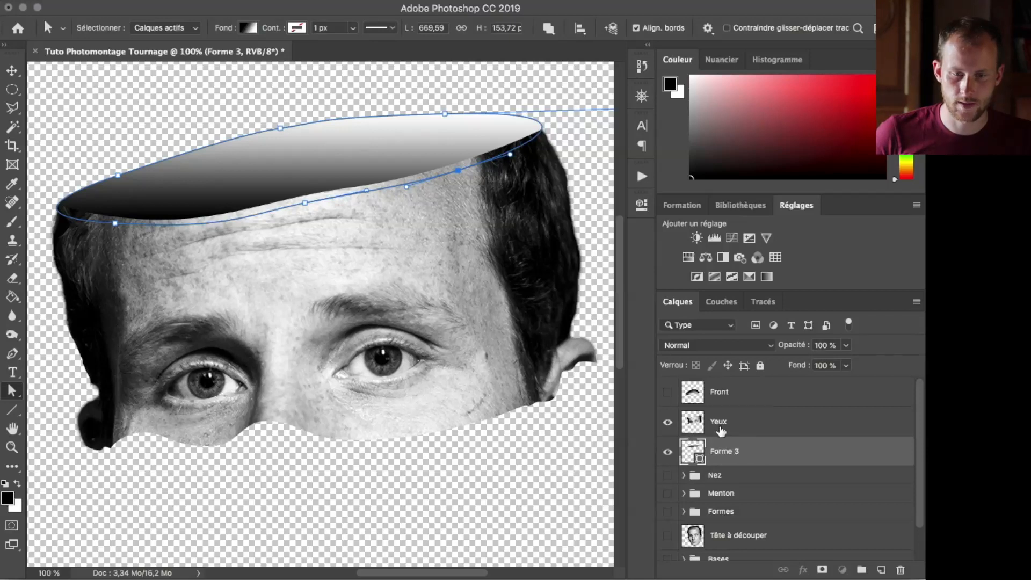
{"action": "left_click", "coordinate": [426, 286]}
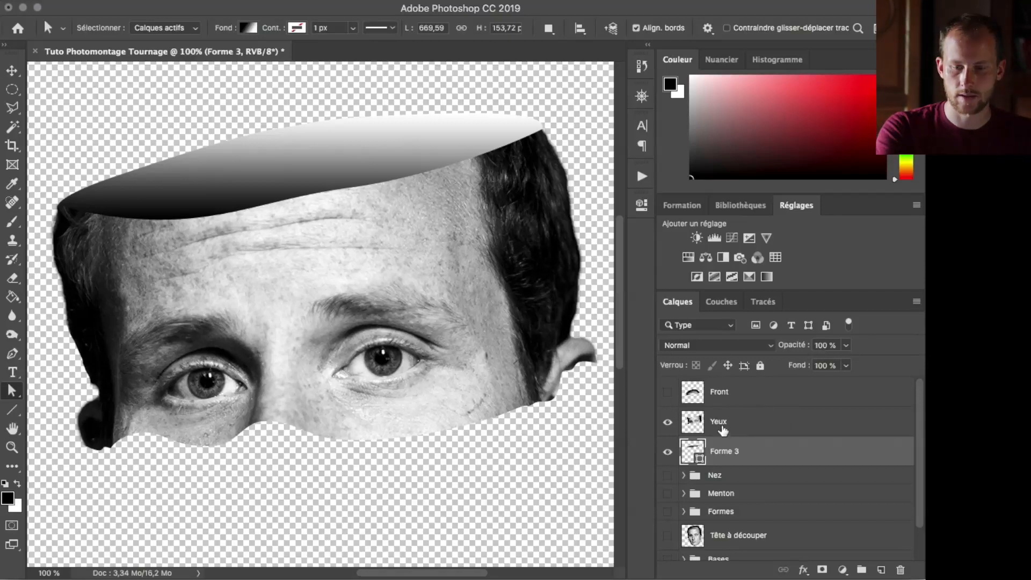
- Group the Yeux layer with Forme 3 and name the group Yeux
{"action": "left_click", "coordinate": [723, 427], "text": "shift"}
{"action": "left_click_drag", "start_coordinate": [721, 456], "coordinate": [860, 563]}
{"action": "double_click", "coordinate": [722, 417]}
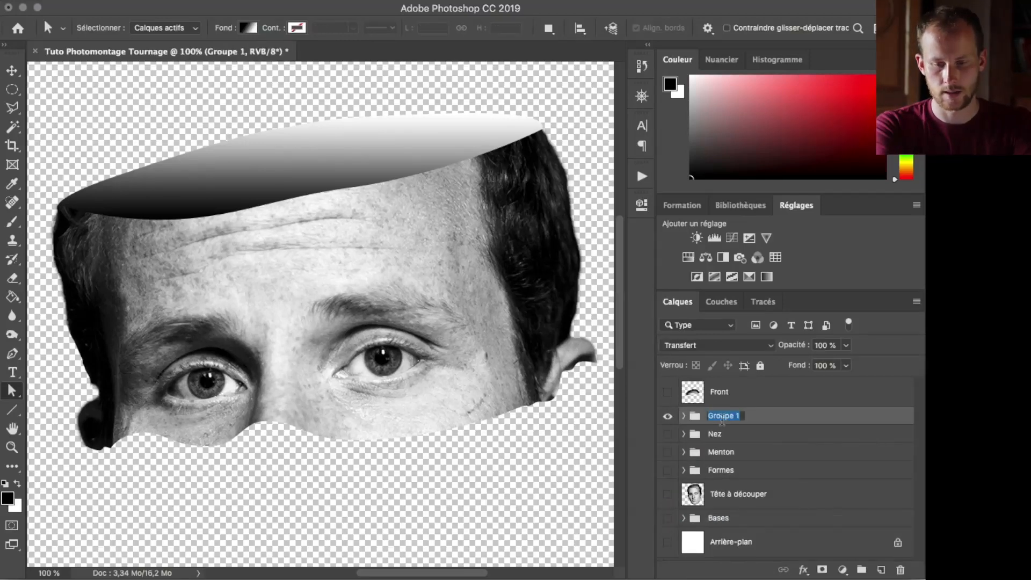
{"action": "type", "text": "Y"}
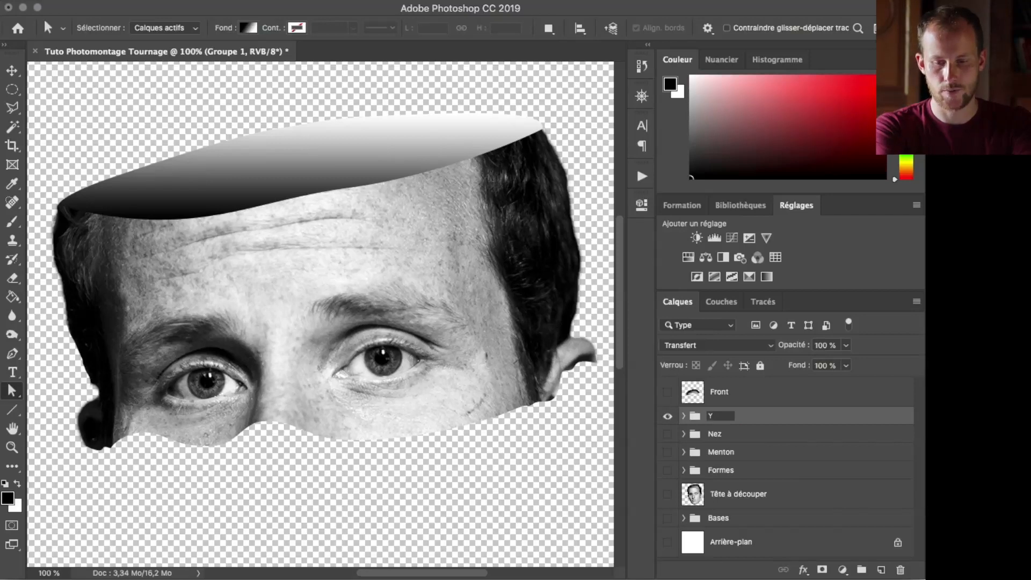
{"action": "type", "text": "eux"}
{"action": "key", "text": "Return"}
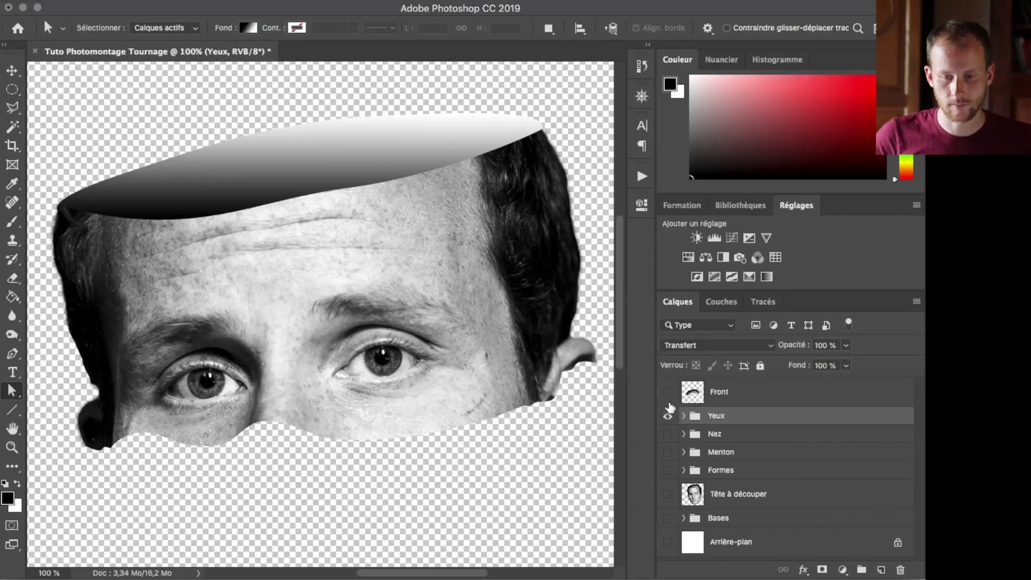
- Show the Front layer and the Nez and Menton groups together with Yeux, keeping the Formes group hidden
{"action": "left_click", "coordinate": [668, 392]}
{"action": "left_click", "coordinate": [668, 434]}
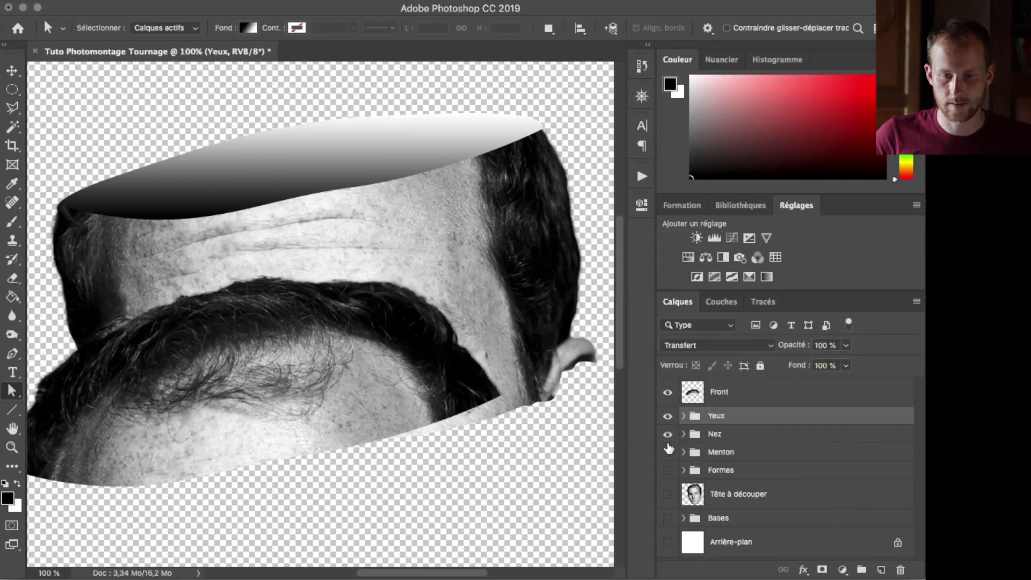
{"action": "left_click", "coordinate": [667, 452]}
{"action": "left_click", "coordinate": [668, 471]}
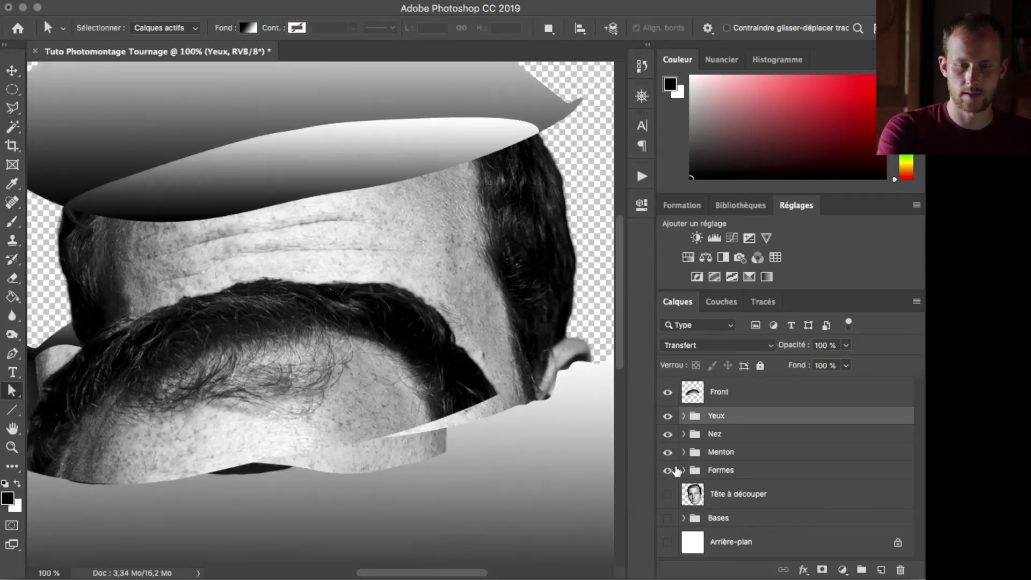
{"action": "key", "text": "super+minus"}
{"action": "key", "text": "super+minus"}
{"action": "left_click", "coordinate": [668, 470]}
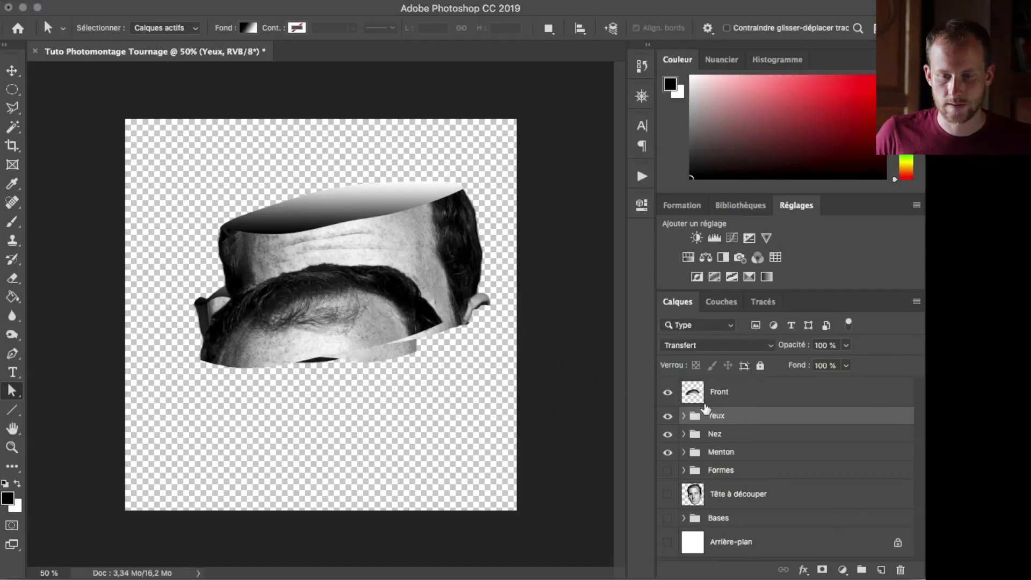
- Move the Front piece up onto the eyes piece so their cut edges almost meet
{"action": "left_click", "coordinate": [717, 398]}
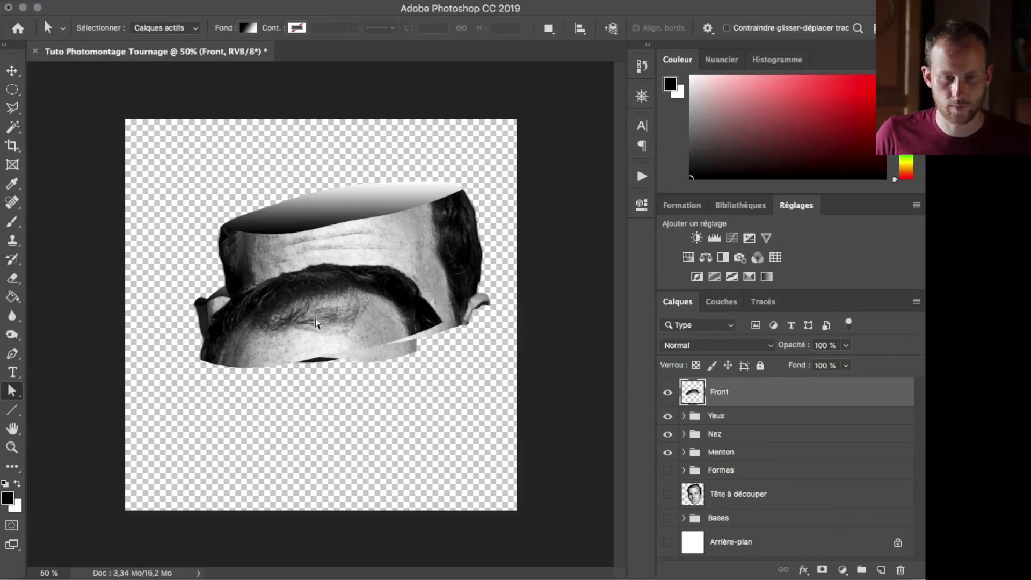
{"action": "key", "text": "v"}
{"action": "left_click_drag", "start_coordinate": [322, 292], "coordinate": [347, 171]}
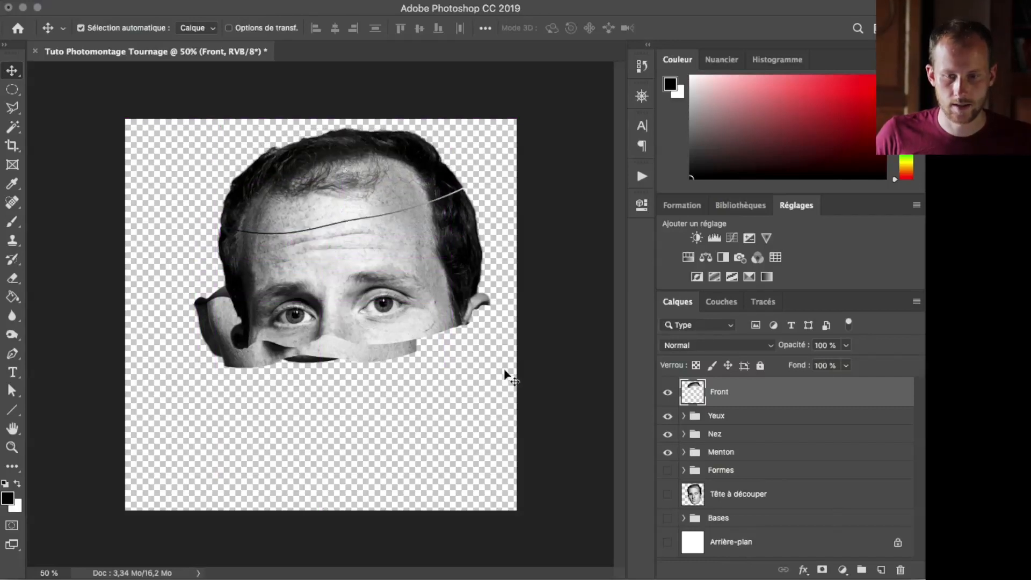
- Move the Nez layer together with Forme 2 under the eyes piece so the cut edges line up, and collapse the Nez group
{"action": "left_click", "coordinate": [719, 418]}
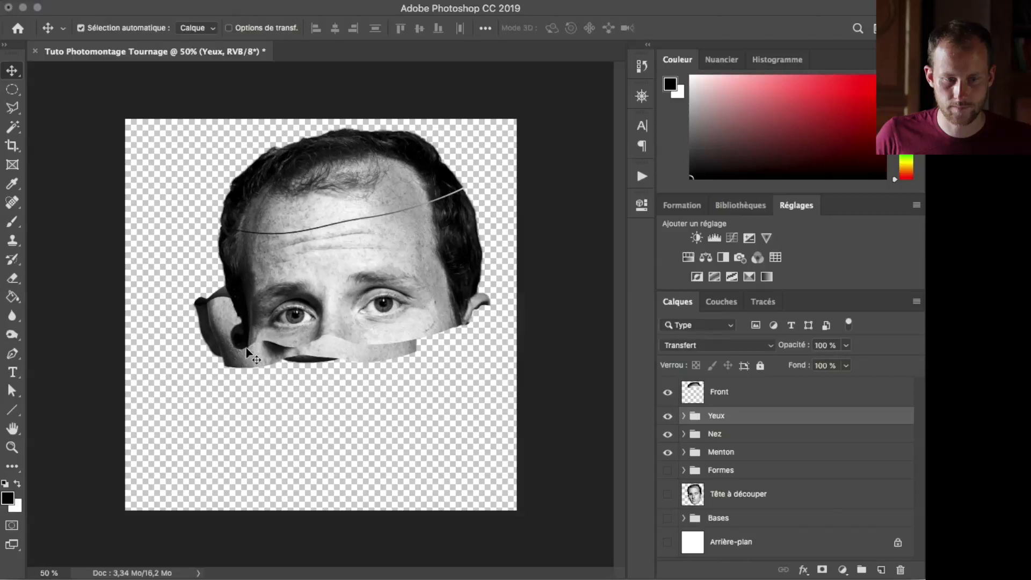
{"action": "left_click_drag", "start_coordinate": [247, 358], "coordinate": [321, 416]}
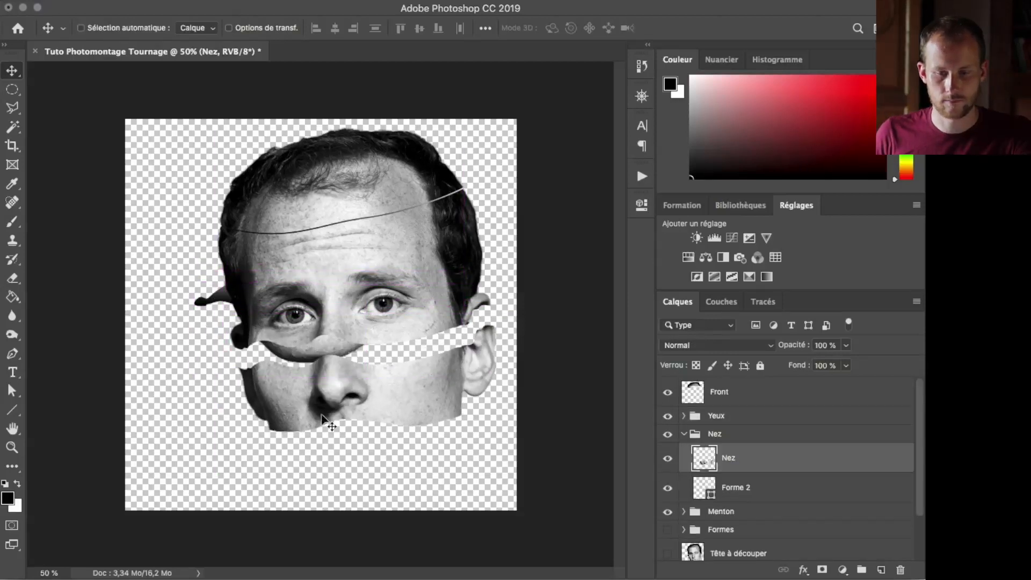
{"action": "key", "text": "ctrl+z"}
{"action": "left_click", "coordinate": [735, 487], "text": "ctrl"}
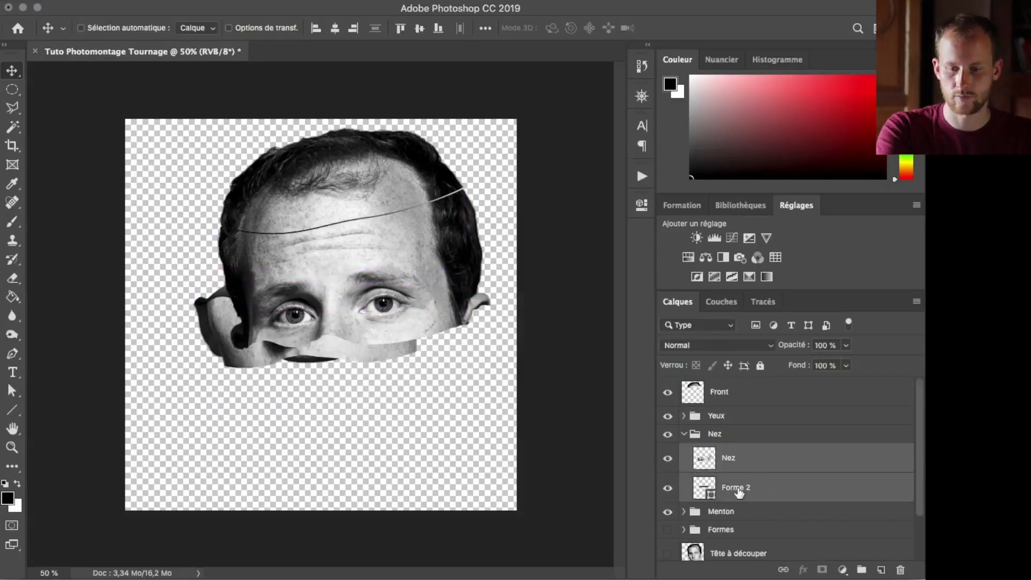
{"action": "left_click_drag", "start_coordinate": [233, 338], "coordinate": [266, 370]}
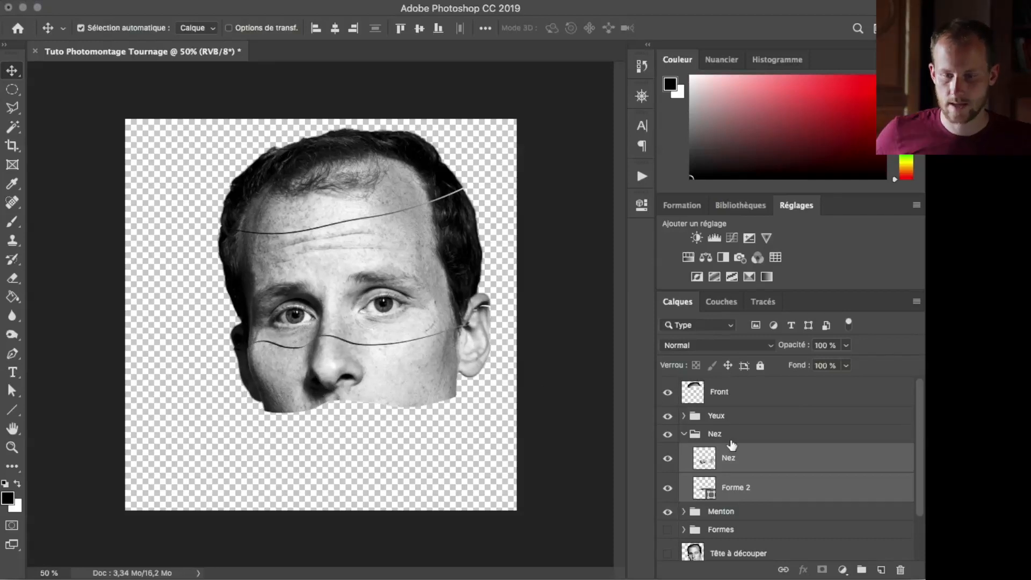
{"action": "left_click", "coordinate": [684, 434]}
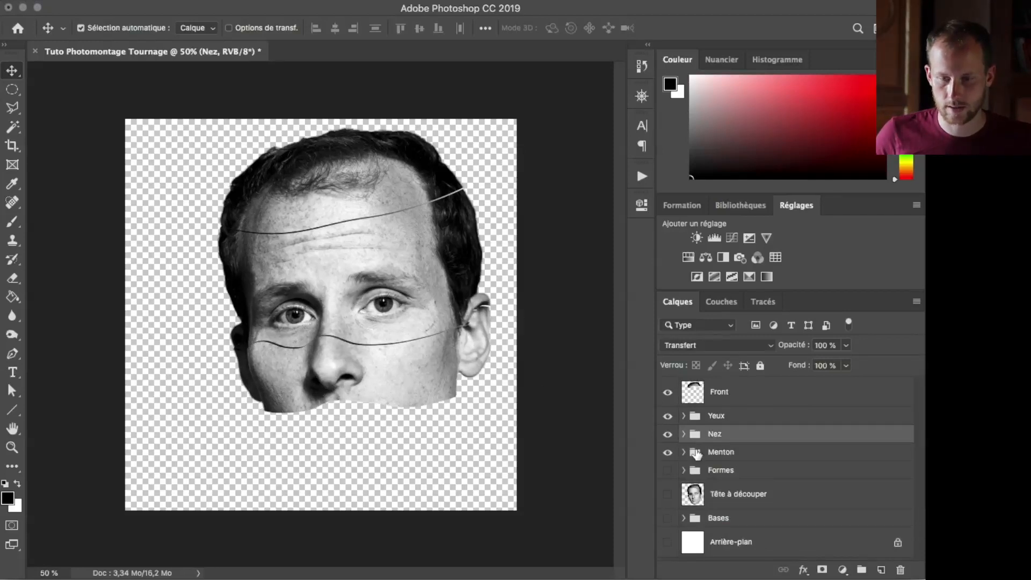
- Expand the Menton group and hide the Yeux group to expose the chin piece
{"action": "left_click", "coordinate": [684, 453]}
{"action": "left_click", "coordinate": [735, 477]}
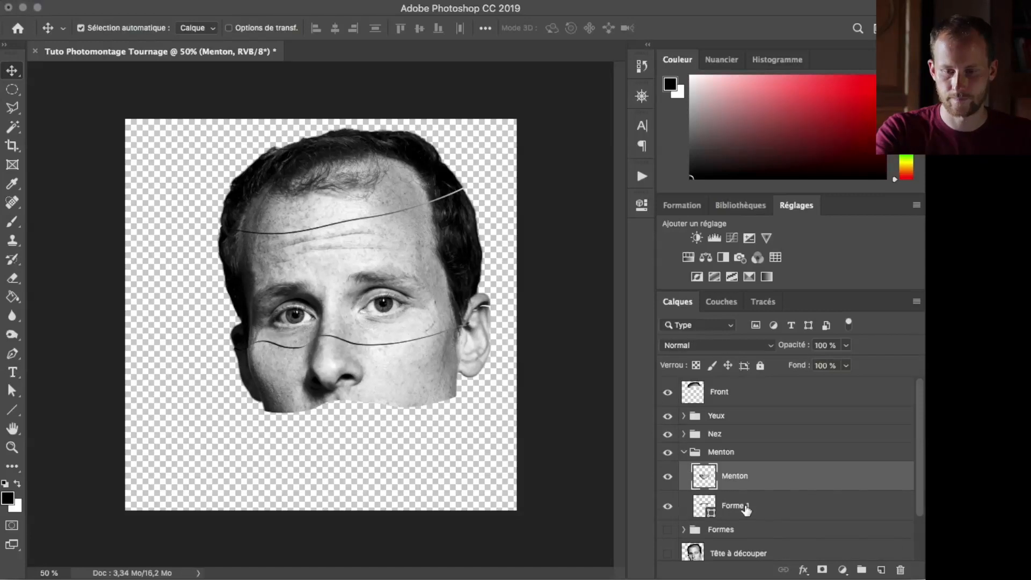
{"action": "left_click_drag", "start_coordinate": [279, 396], "coordinate": [270, 373]}
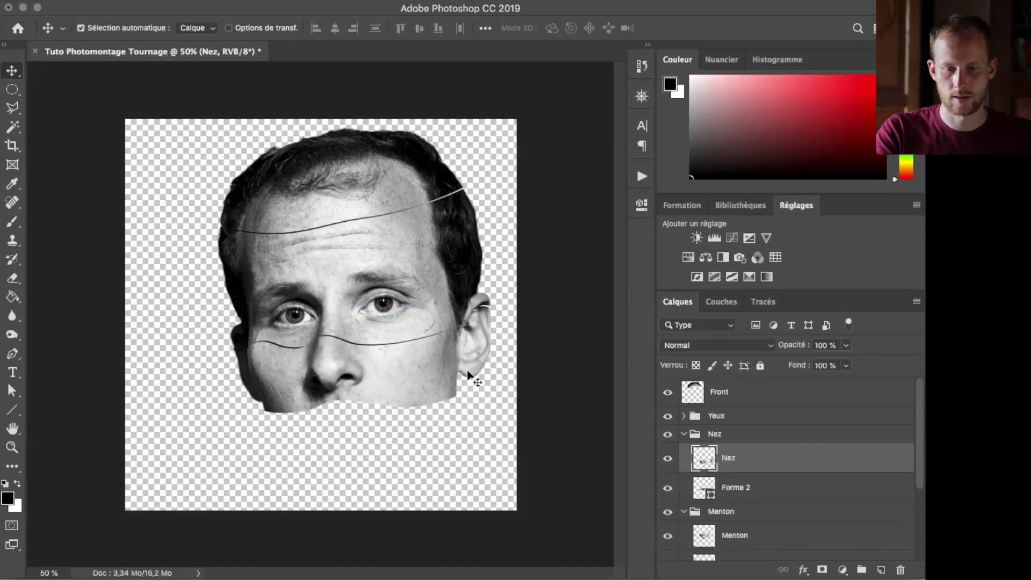
{"action": "left_click", "coordinate": [668, 416]}
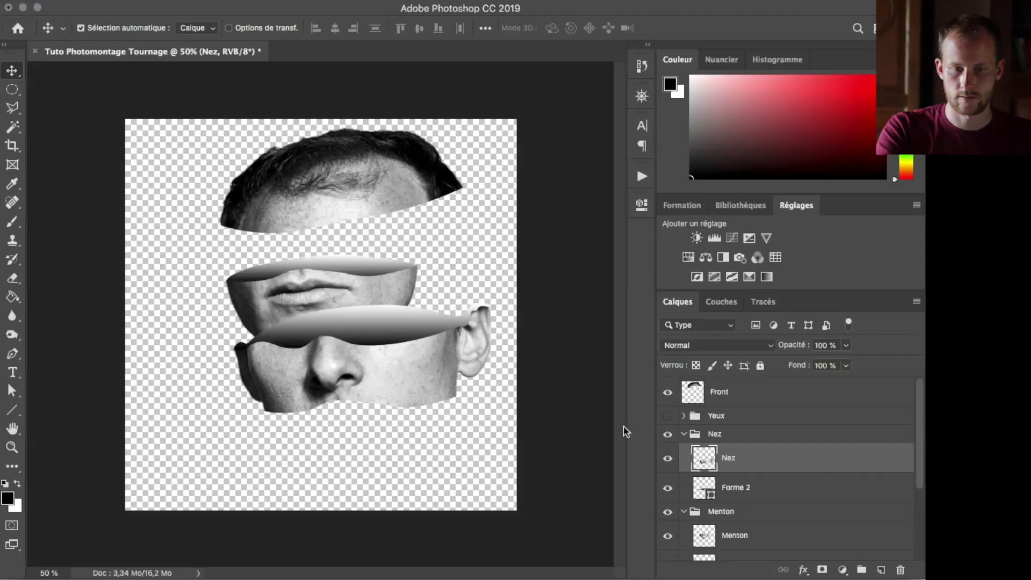
- Move the Menton layer together with Forme 1 under the nose piece so the jaw and cheek cut edges line up
{"action": "left_click_drag", "start_coordinate": [277, 292], "coordinate": [217, 368]}
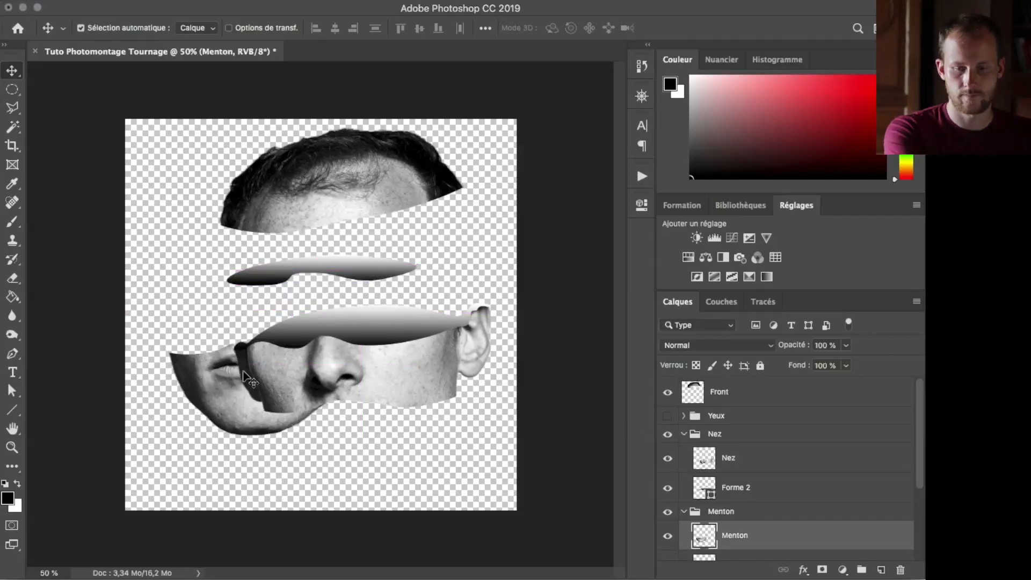
{"action": "key", "text": "super+z"}
{"action": "scroll", "coordinate": [725, 525], "scroll_direction": "down", "scroll_amount": 2}
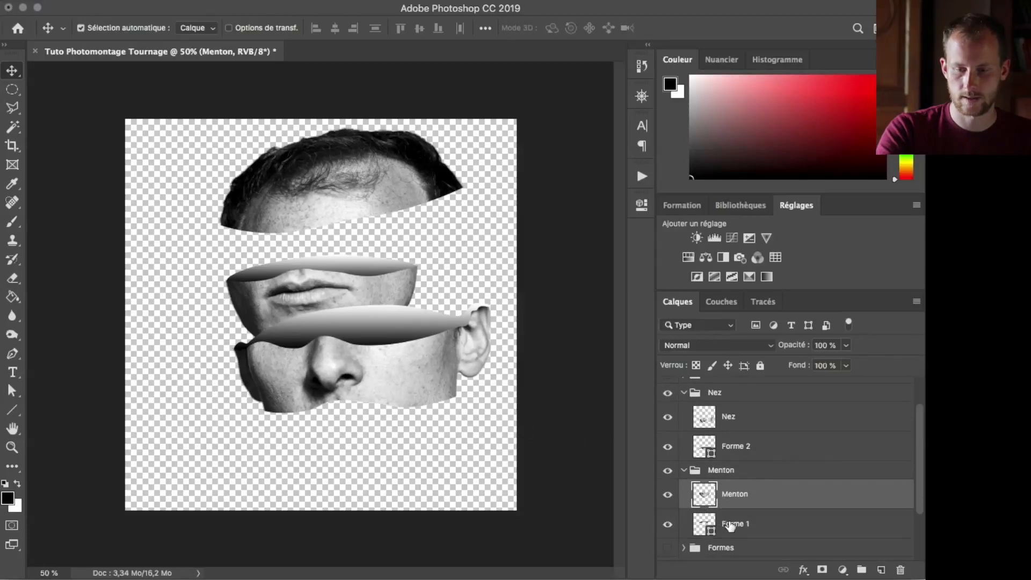
{"action": "left_click", "coordinate": [730, 526], "text": "shift"}
{"action": "left_click_drag", "start_coordinate": [257, 341], "coordinate": [296, 428]}
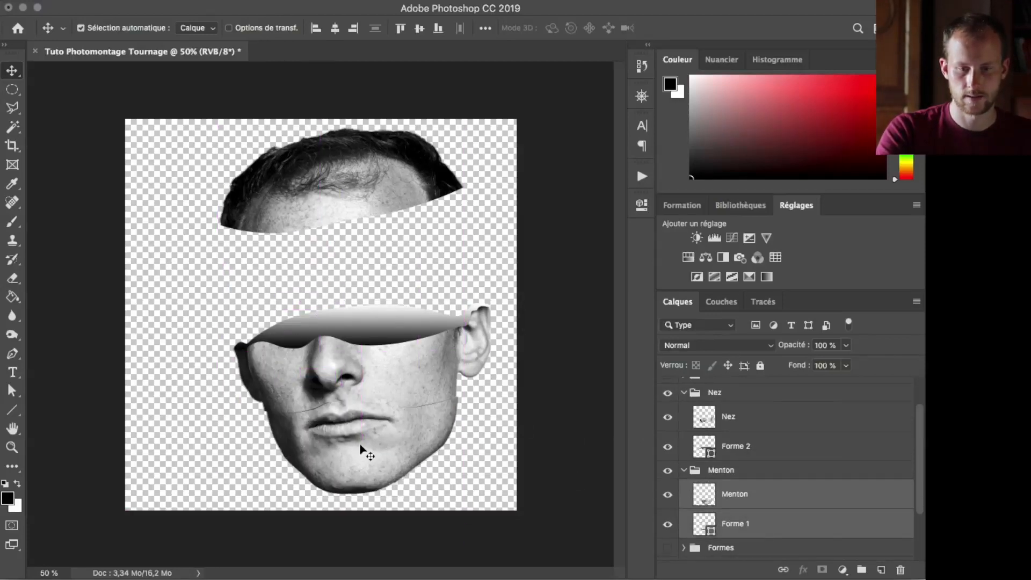
- Collapse the Nez group and show the Yeux group again
{"action": "left_click", "coordinate": [683, 392]}
{"action": "scroll", "coordinate": [671, 402], "scroll_direction": "up", "scroll_amount": 1}
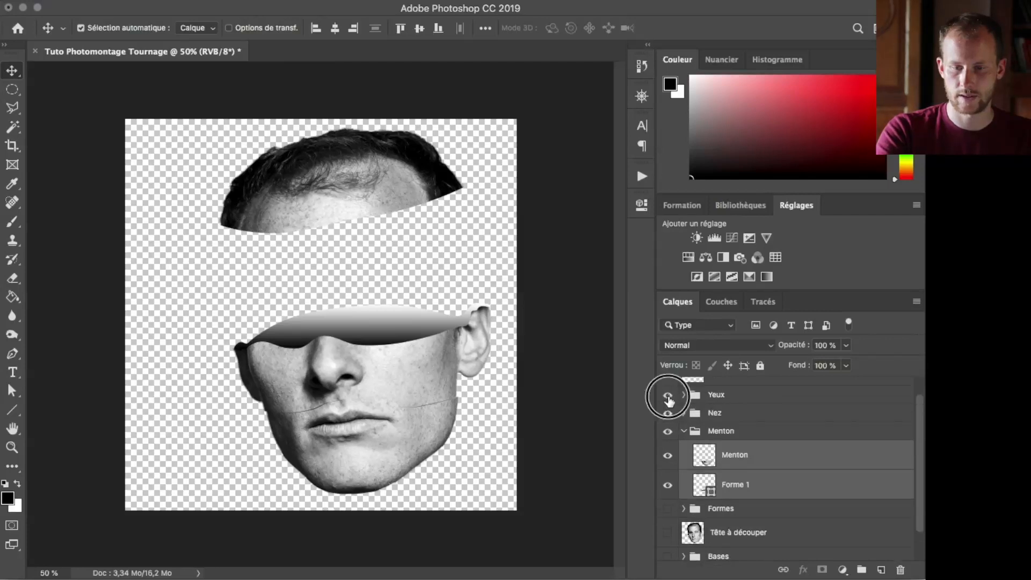
{"action": "left_click", "coordinate": [668, 398]}
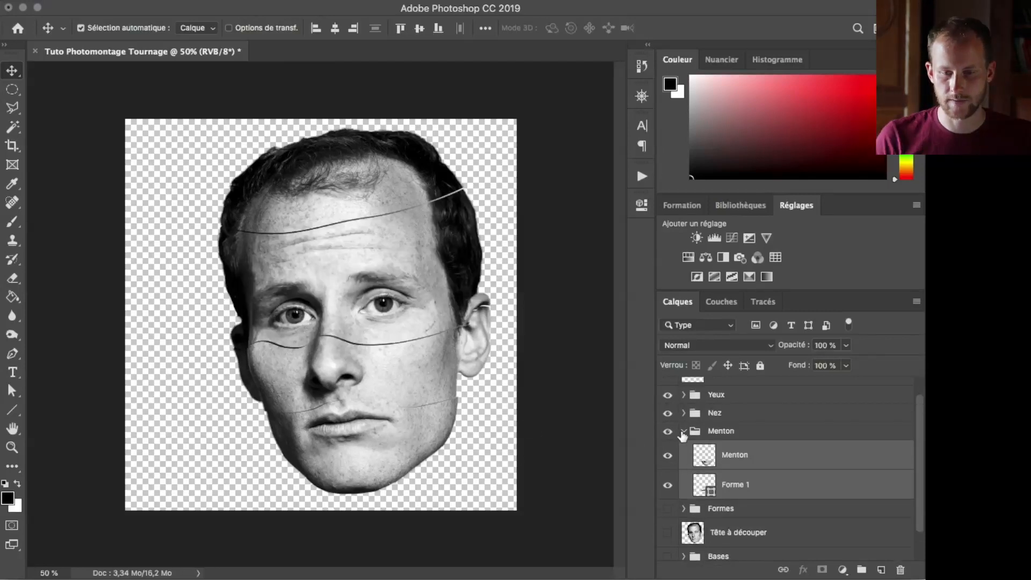
- Collapse the Menton group and move the Front, Yeux, Nez and Menton pieces together toward the canvas's left side
{"action": "left_click", "coordinate": [683, 431]}
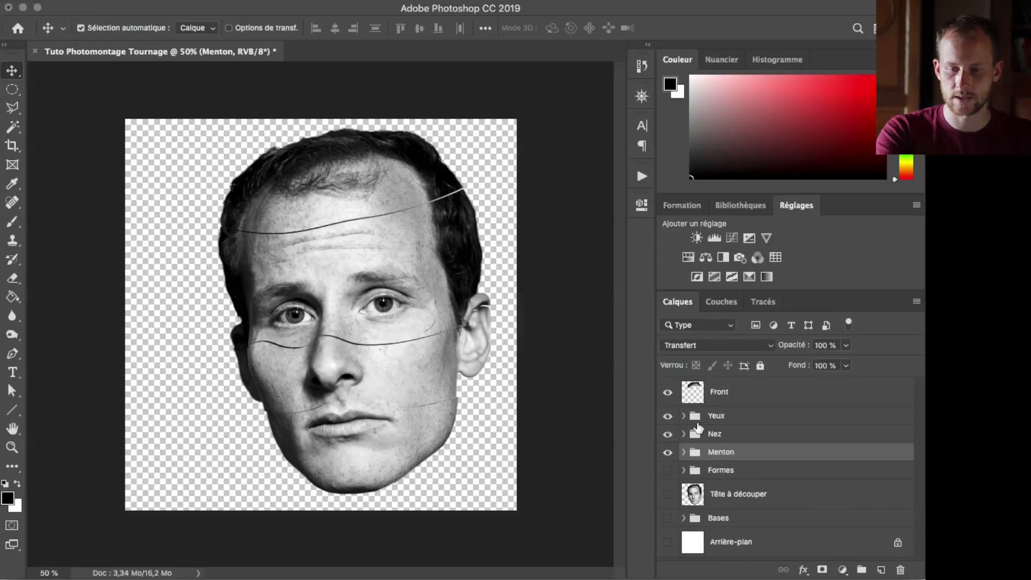
{"action": "left_click", "coordinate": [734, 392], "text": "shift"}
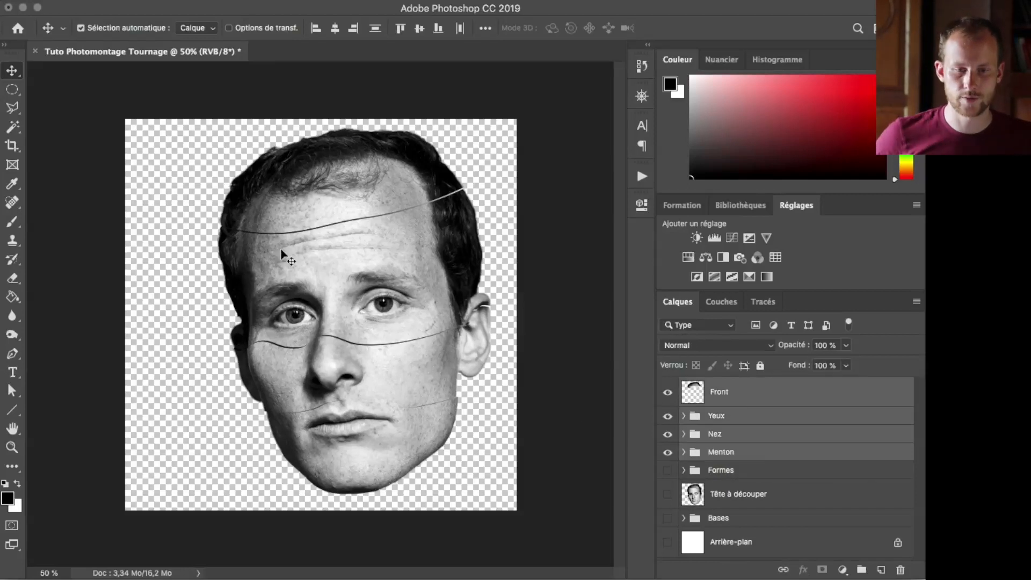
{"action": "left_click_drag", "start_coordinate": [342, 204], "coordinate": [271, 197]}
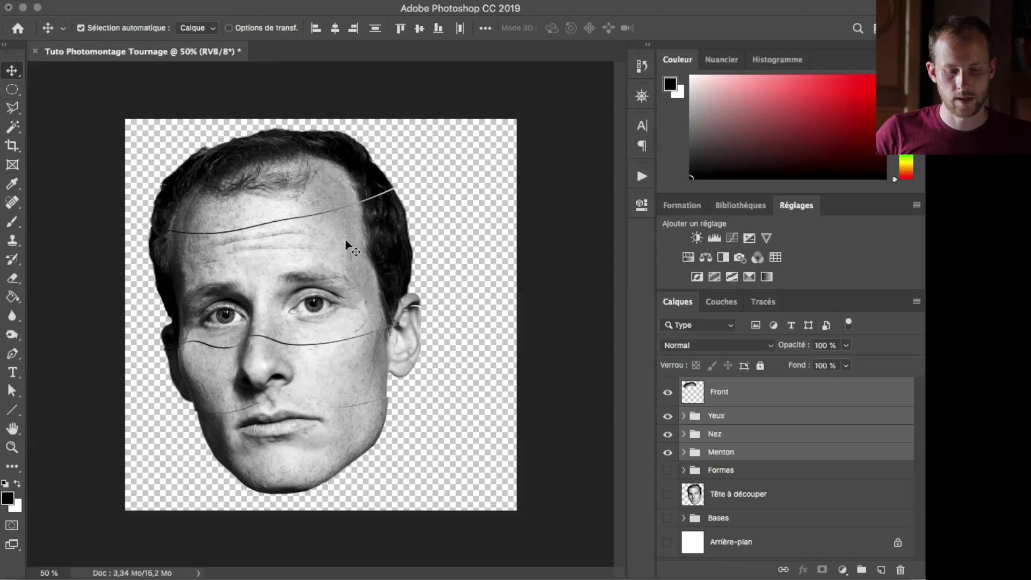
- Scale the four selected head pieces together to 79 % and keep them in the left half of the canvas
{"action": "key", "text": "ctrl+t"}
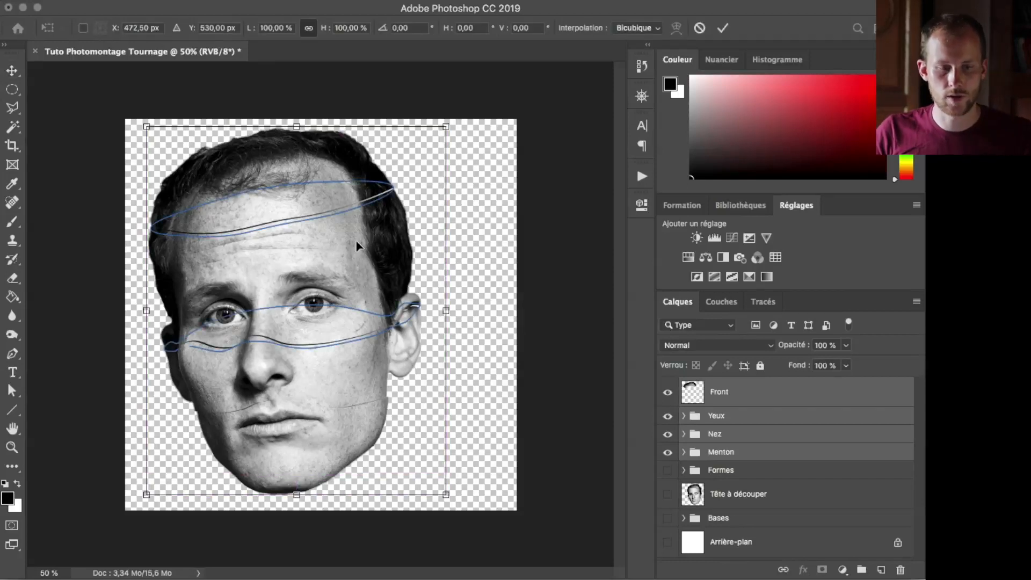
{"action": "left_click_drag", "start_coordinate": [300, 121], "coordinate": [296, 186]}
{"action": "left_click_drag", "start_coordinate": [299, 497], "coordinate": [299, 468]}
{"action": "left_click_drag", "start_coordinate": [274, 308], "coordinate": [246, 280]}
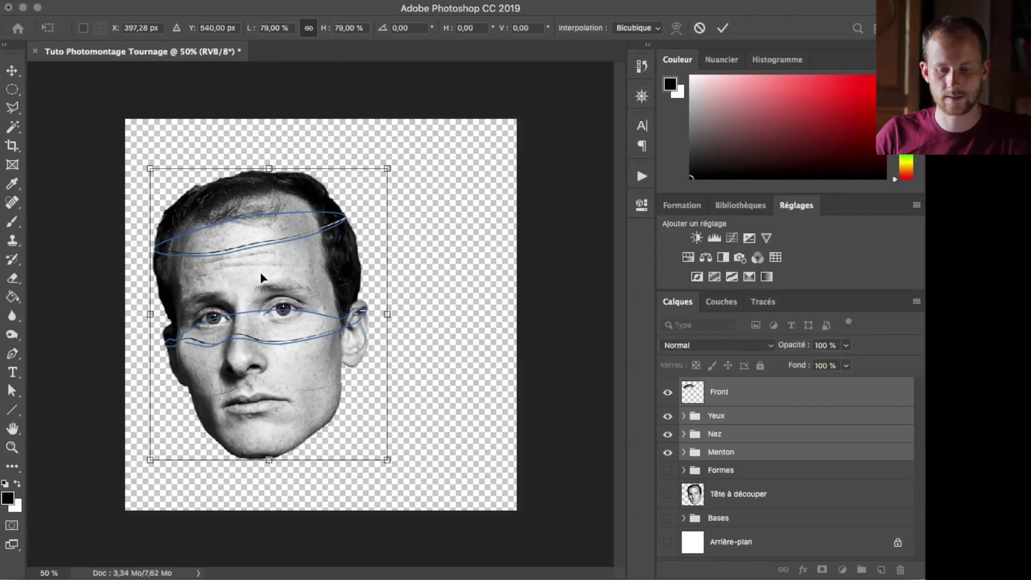
{"action": "key", "text": "Return"}
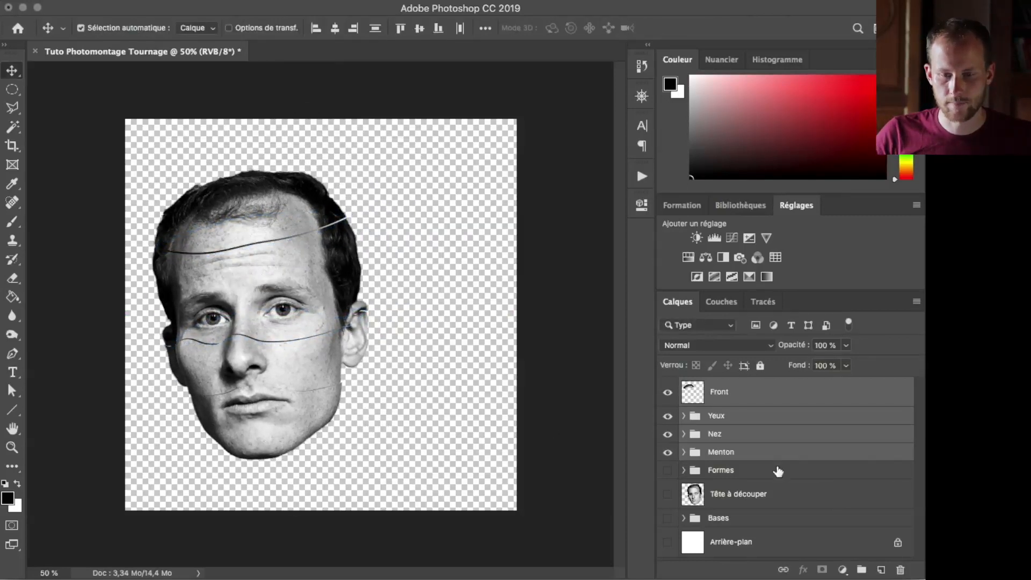
- Move the Menton layer together with Forme 1 down to open a gap under the nose piece, and tilt it slightly clockwise
{"action": "left_click", "coordinate": [683, 456]}
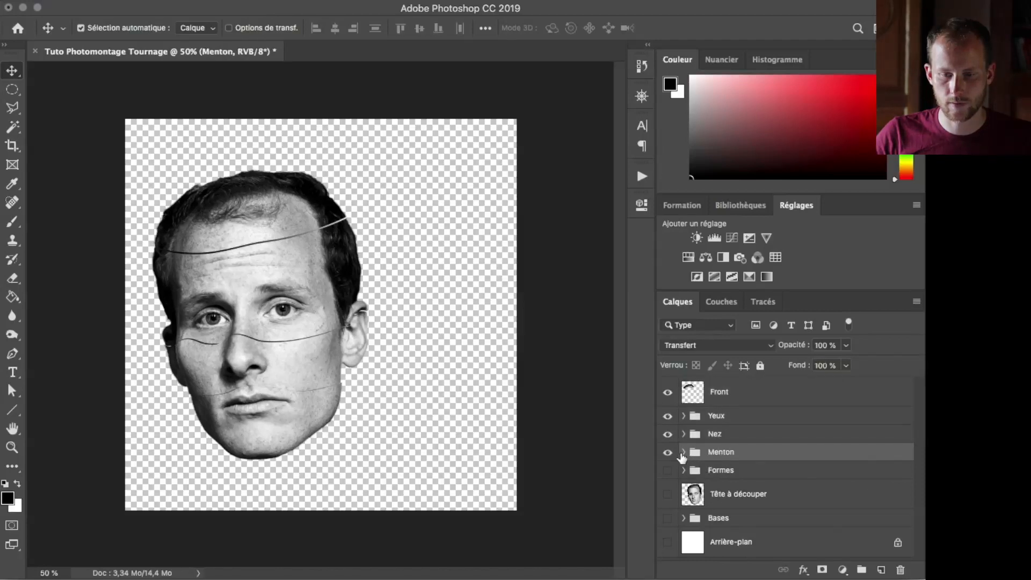
{"action": "left_click", "coordinate": [684, 452]}
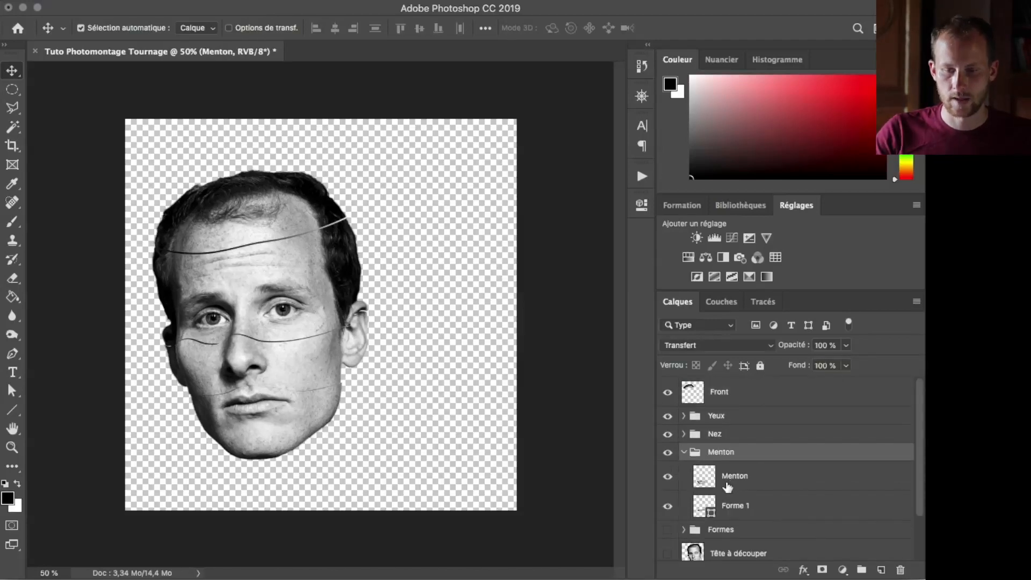
{"action": "left_click", "coordinate": [730, 486]}
{"action": "left_click", "coordinate": [737, 506], "text": "shift"}
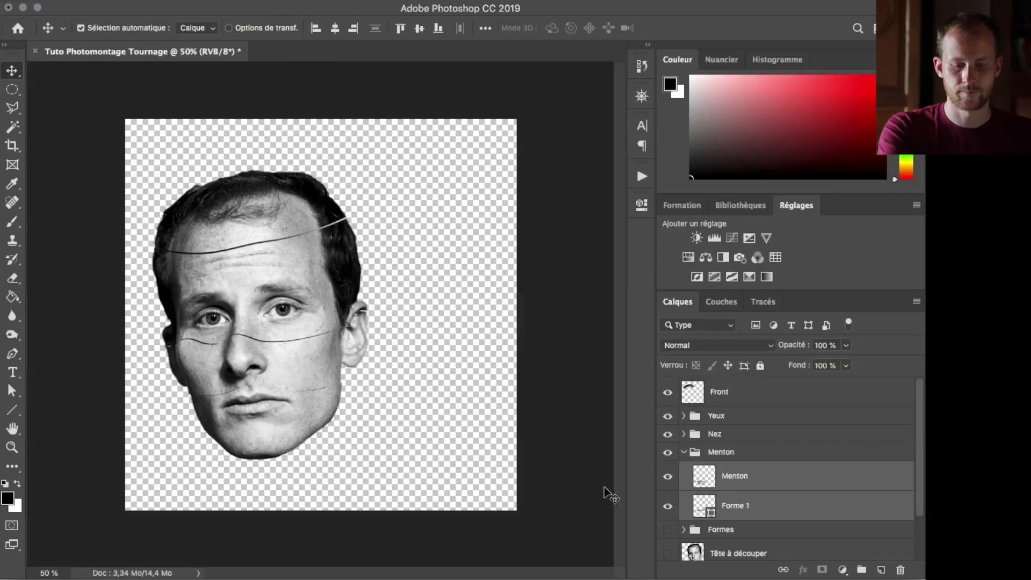
{"action": "key", "text": "ctrl+t"}
{"action": "left_click_drag", "start_coordinate": [274, 430], "coordinate": [272, 443]}
{"action": "left_click_drag", "start_coordinate": [357, 383], "coordinate": [361, 388]}
{"action": "left_click_drag", "start_coordinate": [277, 432], "coordinate": [271, 439]}
{"action": "key", "text": "Return"}
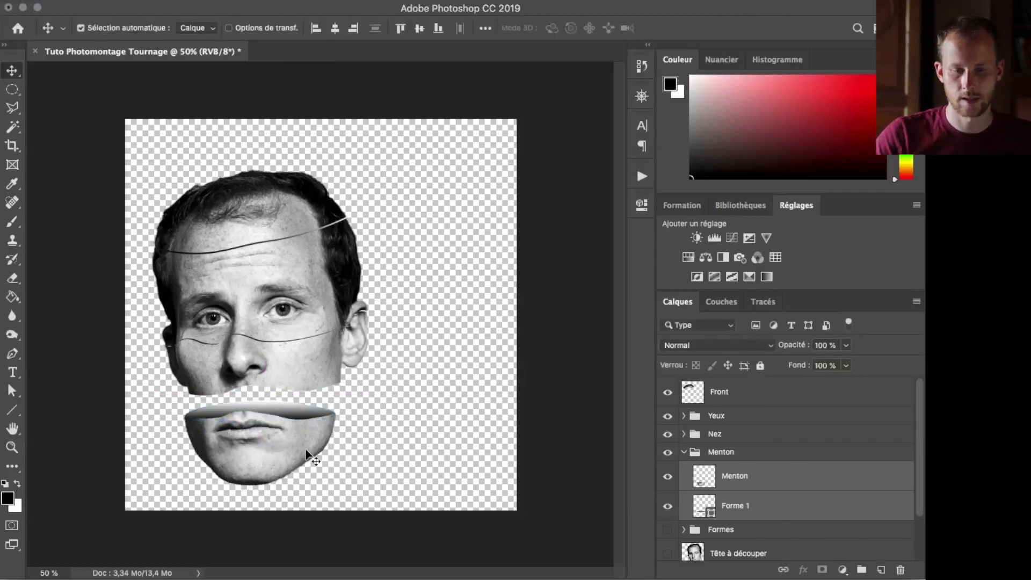
- Rotate the Nez layer together with Forme 2 by about 10.4° clockwise and position it between the eyes and chin pieces
{"action": "left_click", "coordinate": [683, 451]}
{"action": "left_click", "coordinate": [684, 435]}
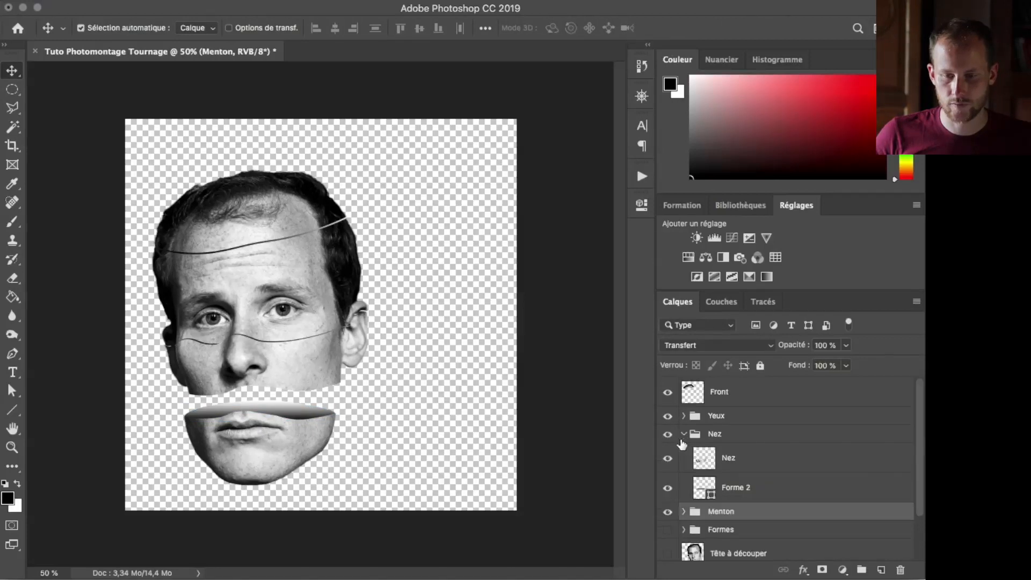
{"action": "left_click", "coordinate": [725, 461]}
{"action": "left_click", "coordinate": [719, 486], "text": "shift"}
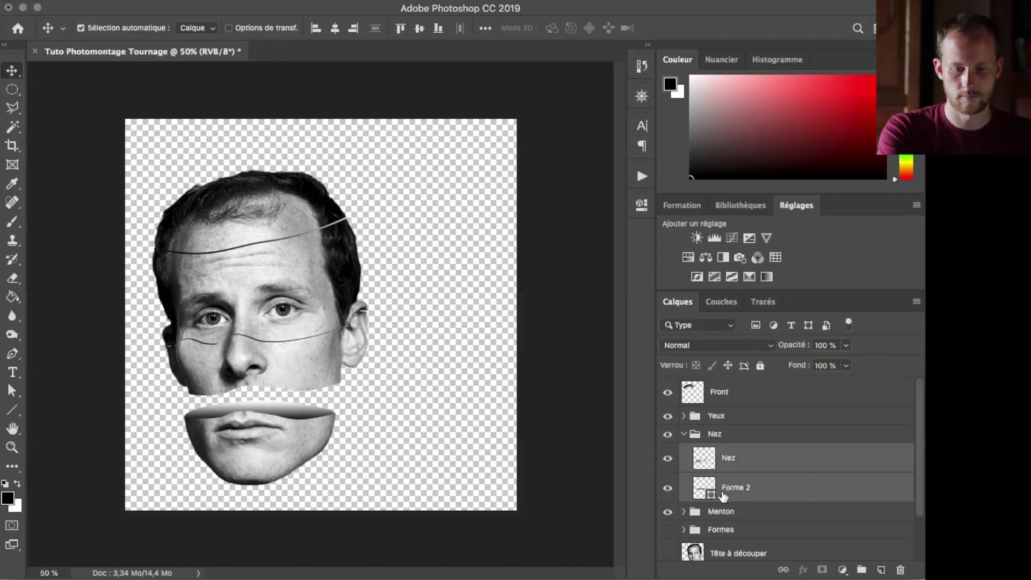
{"action": "key", "text": "ctrl+t"}
{"action": "left_click_drag", "start_coordinate": [290, 371], "coordinate": [285, 377]}
{"action": "left_click_drag", "start_coordinate": [381, 295], "coordinate": [388, 304]}
{"action": "left_click_drag", "start_coordinate": [304, 367], "coordinate": [306, 364]}
{"action": "left_click_drag", "start_coordinate": [378, 317], "coordinate": [384, 326]}
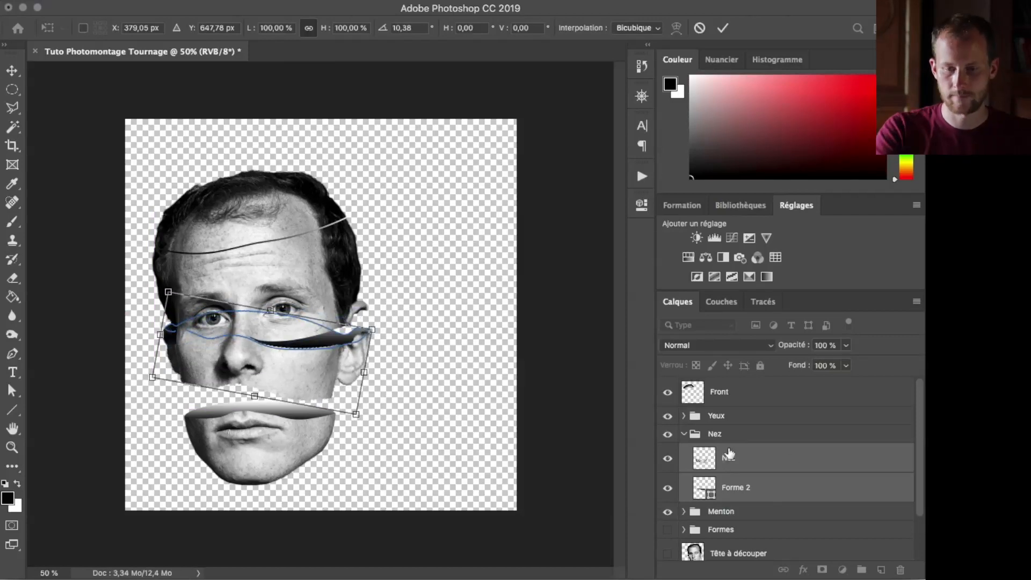
{"action": "key", "text": "Return"}
- Move the Yeux layer together with Forme 3 up to open a gap above the nose piece, and tilt it slightly counterclockwise
{"action": "left_click", "coordinate": [683, 433]}
{"action": "left_click", "coordinate": [684, 415]}
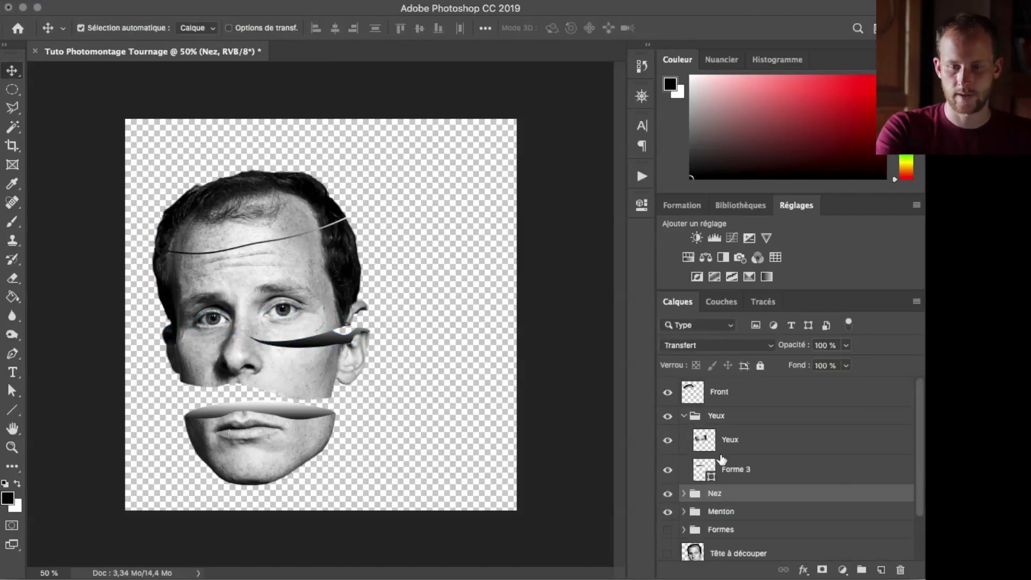
{"action": "left_click", "coordinate": [730, 440]}
{"action": "left_click", "coordinate": [730, 467], "text": "shift"}
{"action": "key", "text": "super+t"}
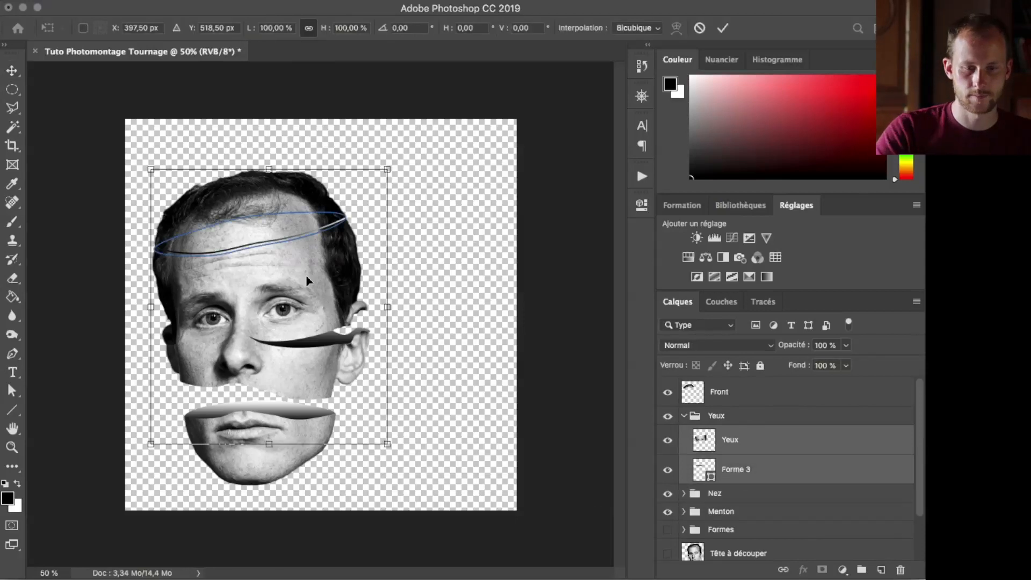
{"action": "left_click_drag", "start_coordinate": [301, 277], "coordinate": [327, 205]}
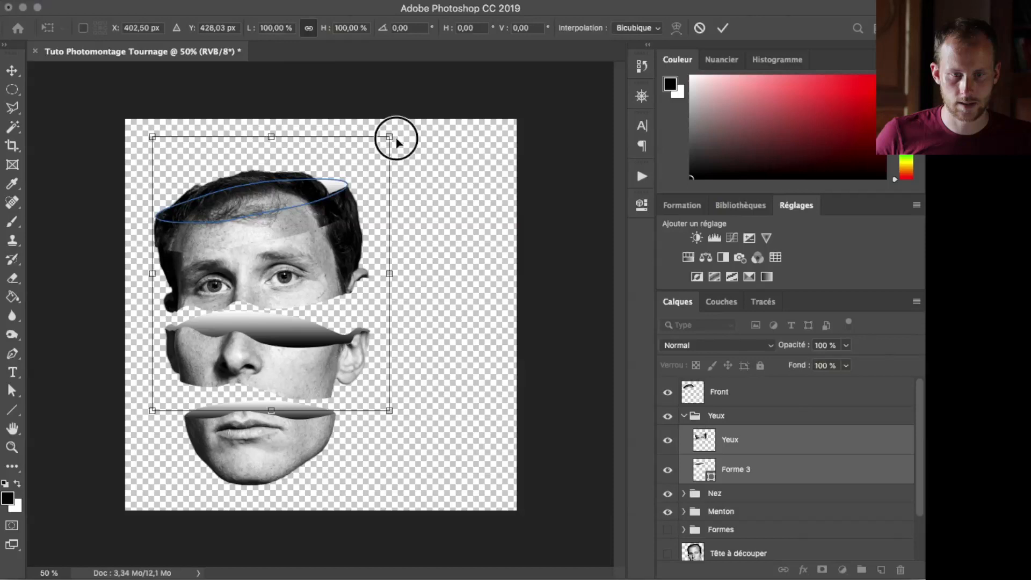
{"action": "left_click_drag", "start_coordinate": [396, 138], "coordinate": [389, 127]}
{"action": "left_click_drag", "start_coordinate": [268, 276], "coordinate": [267, 271]}
{"action": "key", "text": "Return"}
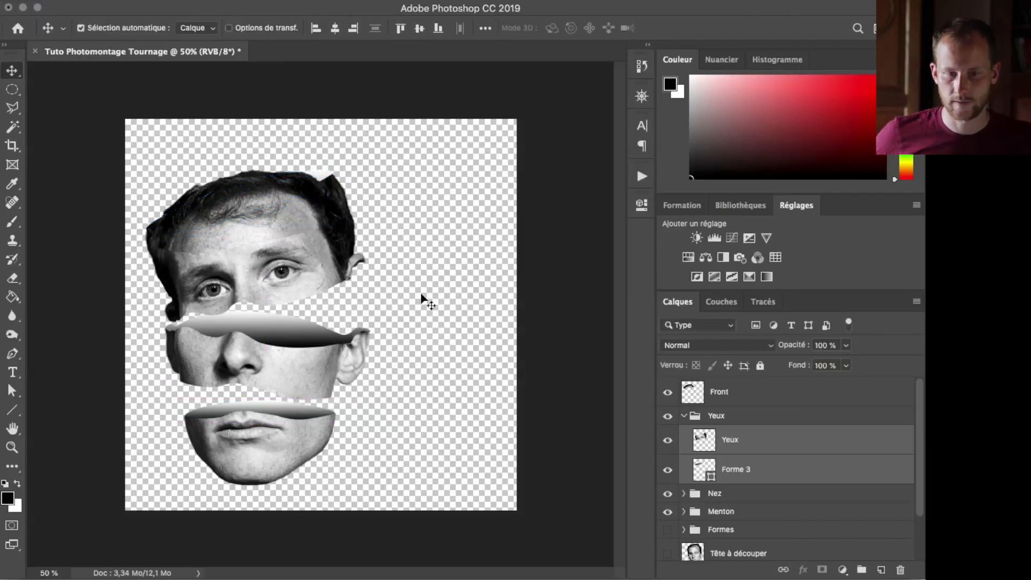
- Collapse the Yeux group, move the Front layer up off the eyes piece and tilt it slightly clockwise
{"action": "left_click", "coordinate": [716, 402]}
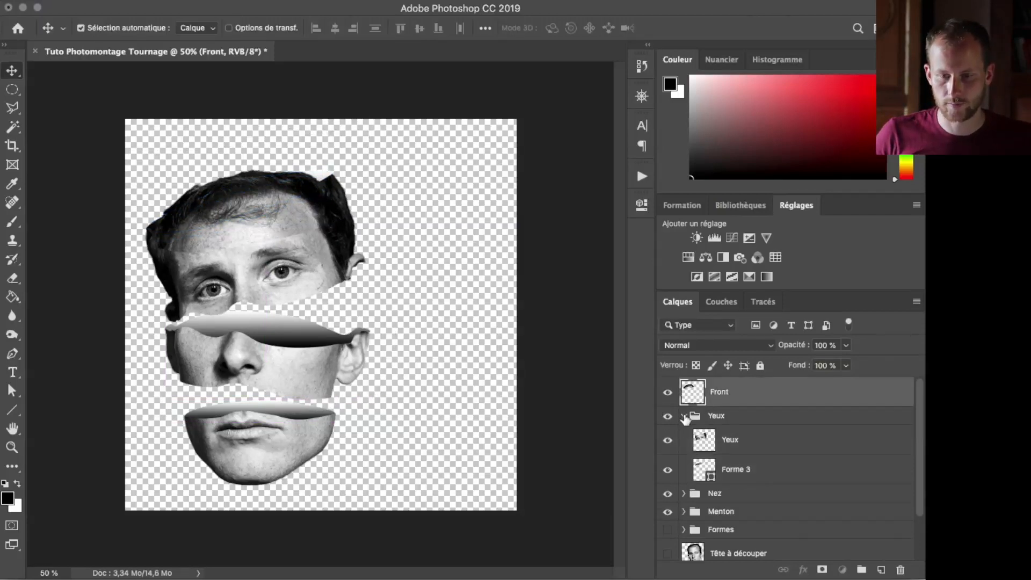
{"action": "left_click", "coordinate": [684, 416]}
{"action": "left_click_drag", "start_coordinate": [230, 206], "coordinate": [237, 171]}
{"action": "key", "text": "ctrl+t"}
{"action": "left_click_drag", "start_coordinate": [336, 86], "coordinate": [347, 93]}
{"action": "key", "text": "Return"}
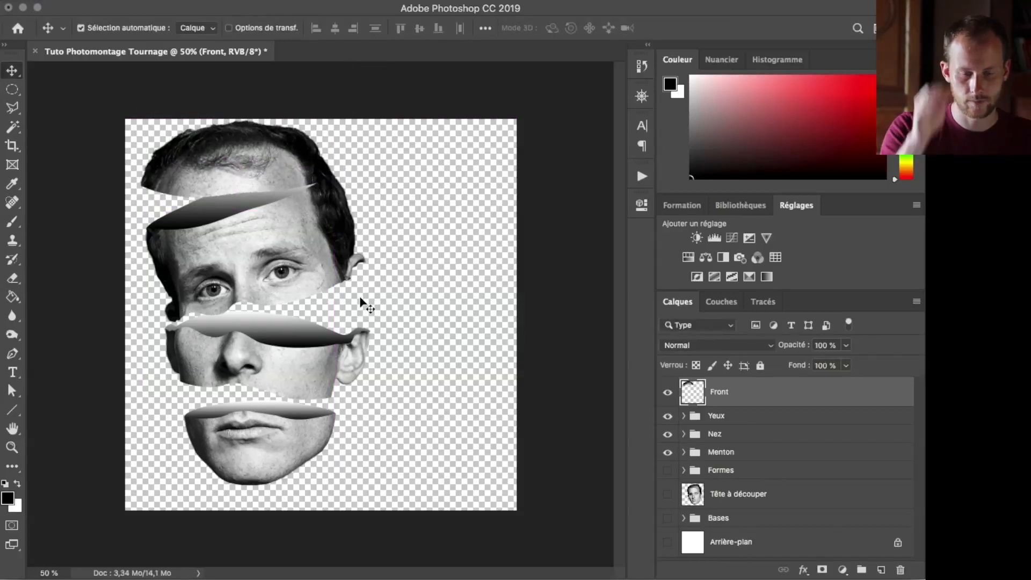
- Scale the Front, Yeux, Nez and Menton pieces down slightly together and recentre them vertically on the canvas's left side
{"action": "left_click", "coordinate": [719, 454], "text": "shift"}
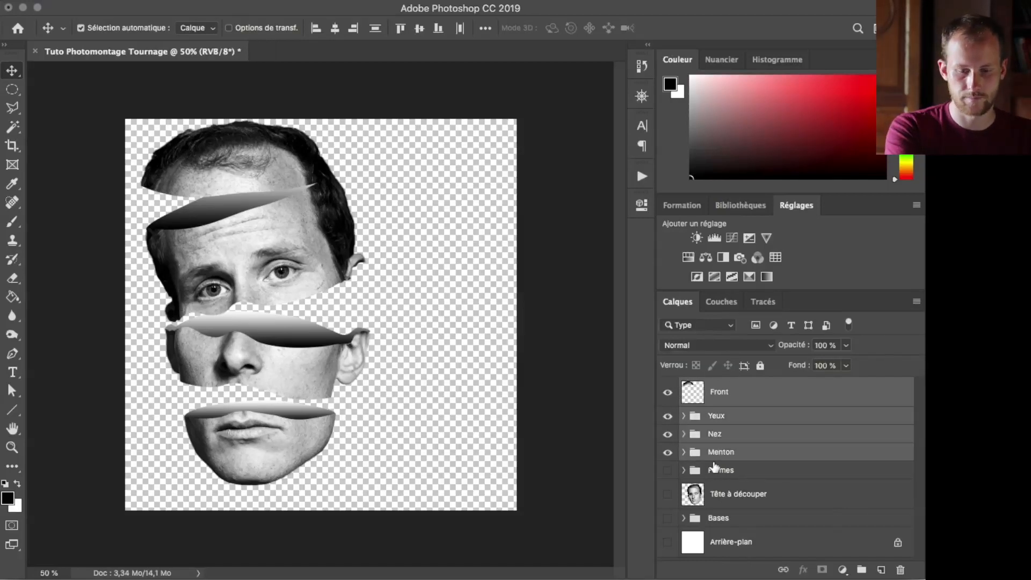
{"action": "key", "text": "ctrl+t"}
{"action": "left_click_drag", "start_coordinate": [279, 114], "coordinate": [276, 145]}
{"action": "left_click_drag", "start_coordinate": [251, 194], "coordinate": [245, 185]}
{"action": "key", "text": "Return"}
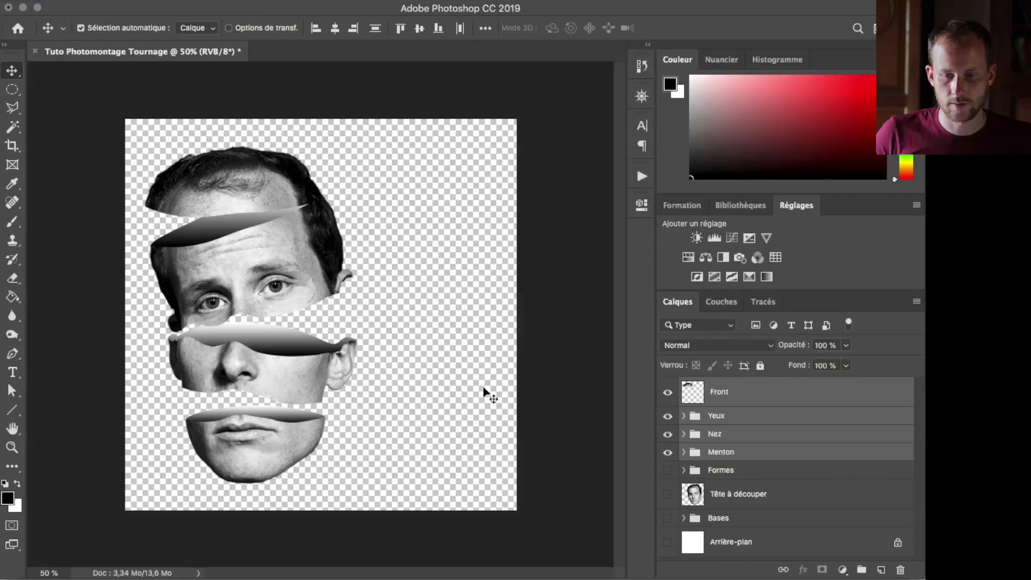
- Move only the Front layer slightly higher to widen the gap above the eyes piece
{"action": "left_click", "coordinate": [734, 456]}
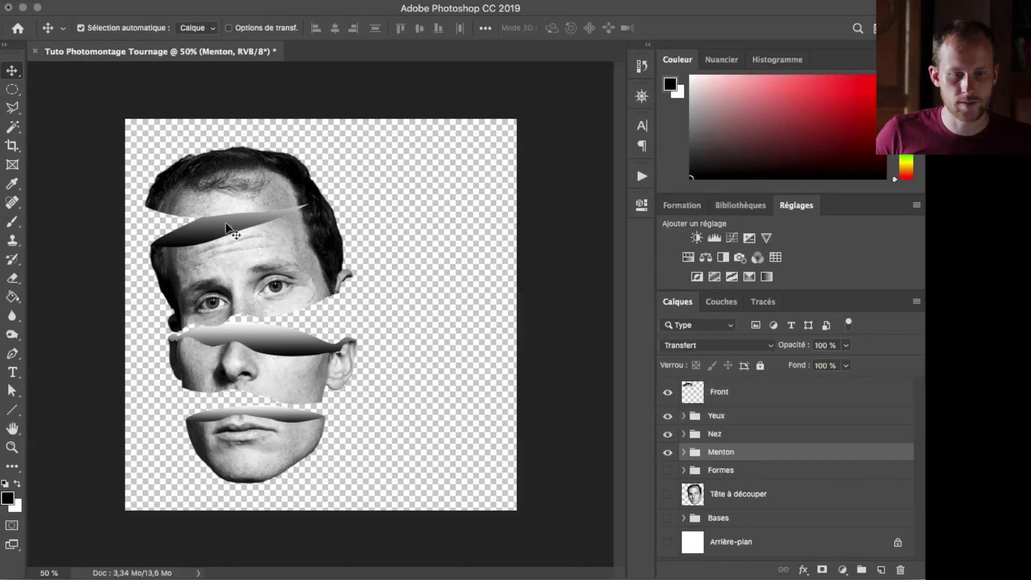
{"action": "left_click", "coordinate": [237, 157]}
{"action": "left_click_drag", "start_coordinate": [220, 179], "coordinate": [220, 169]}
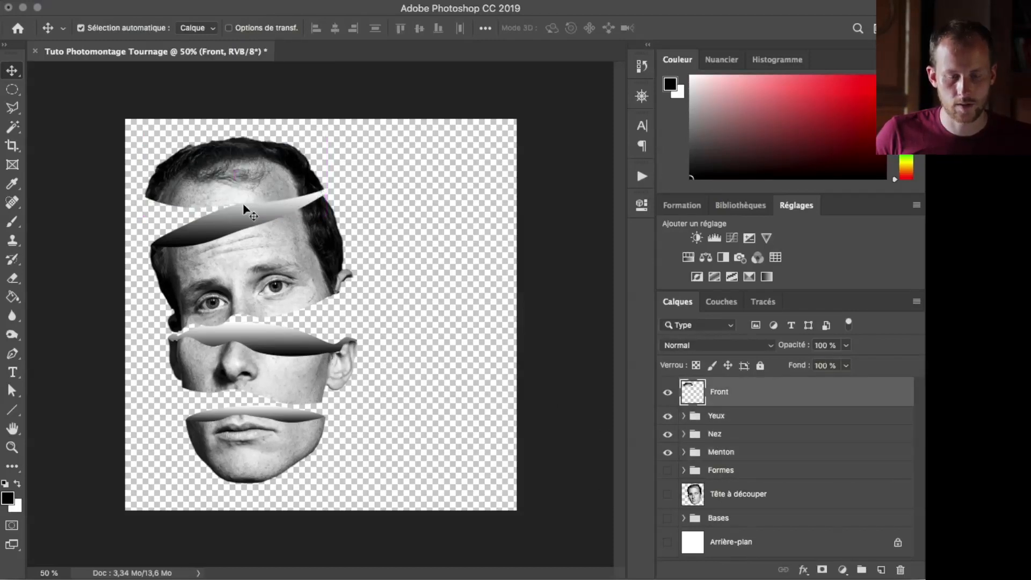
- Open the gradient fill of Forme 1 in the chin piece and set its first colour stop to dark red
{"action": "left_click", "coordinate": [286, 414]}
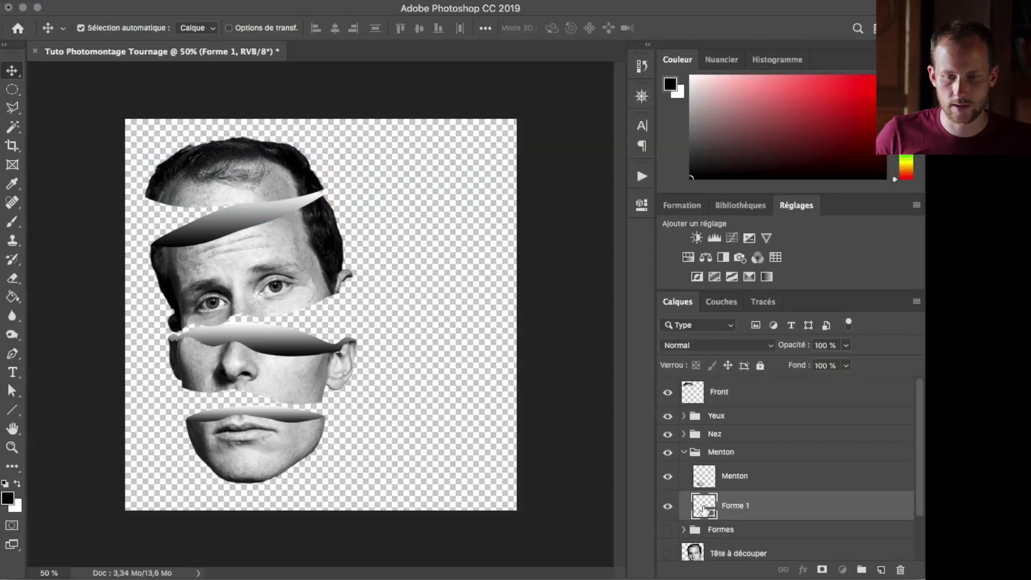
{"action": "double_click", "coordinate": [705, 507]}
{"action": "left_click", "coordinate": [395, 220]}
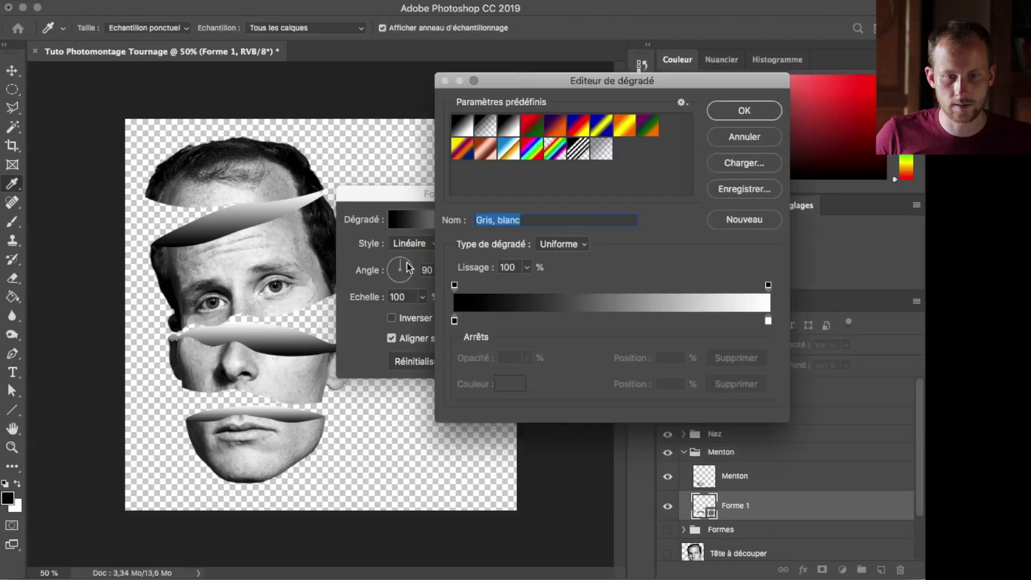
{"action": "left_click", "coordinate": [454, 321]}
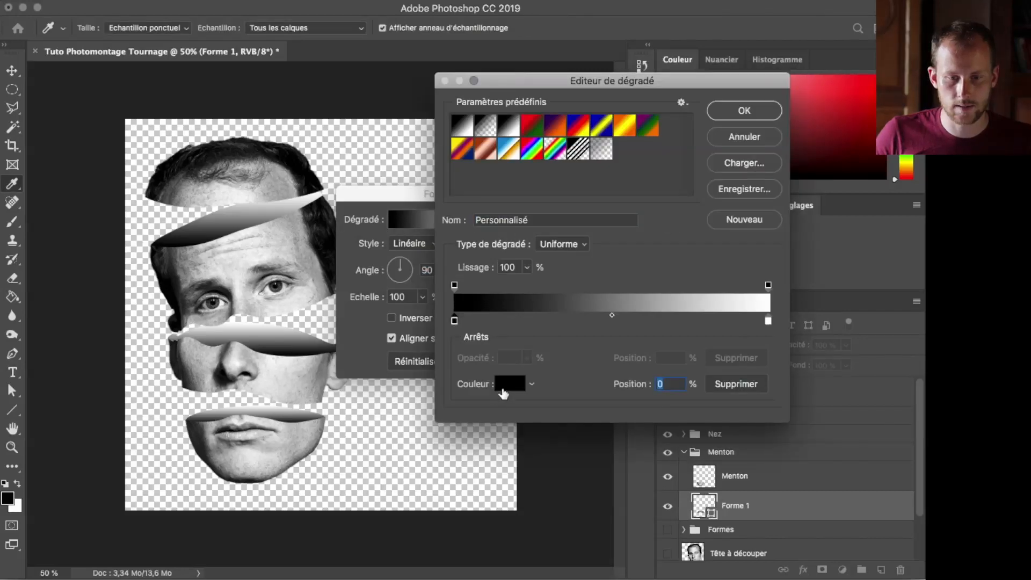
{"action": "left_click", "coordinate": [508, 384]}
{"action": "left_click_drag", "start_coordinate": [682, 266], "coordinate": [694, 291]}
{"action": "left_click", "coordinate": [830, 209]}
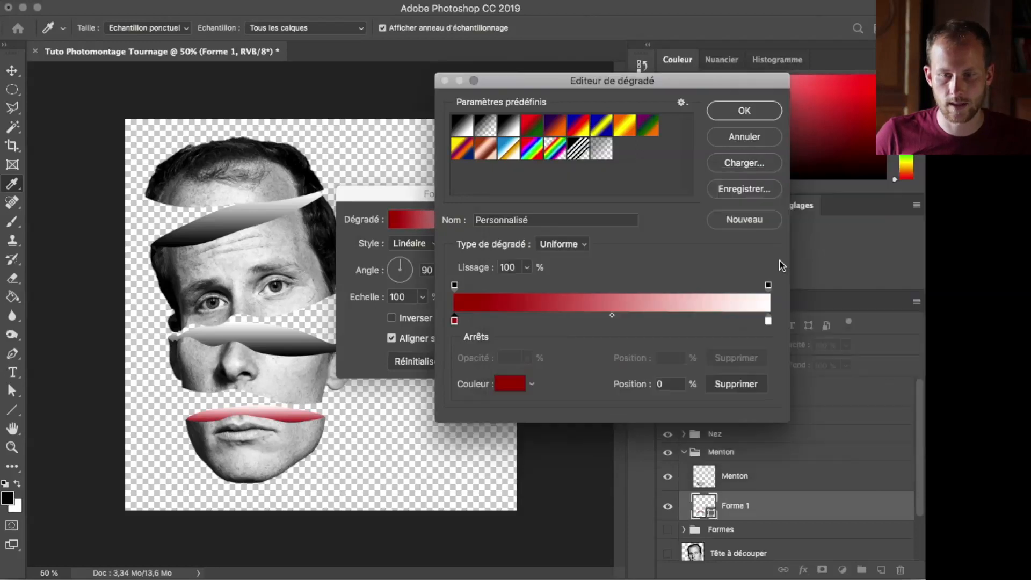
- Set the last colour stop of Forme 1's gradient to black and accept the edited gradient
{"action": "left_click", "coordinate": [768, 324]}
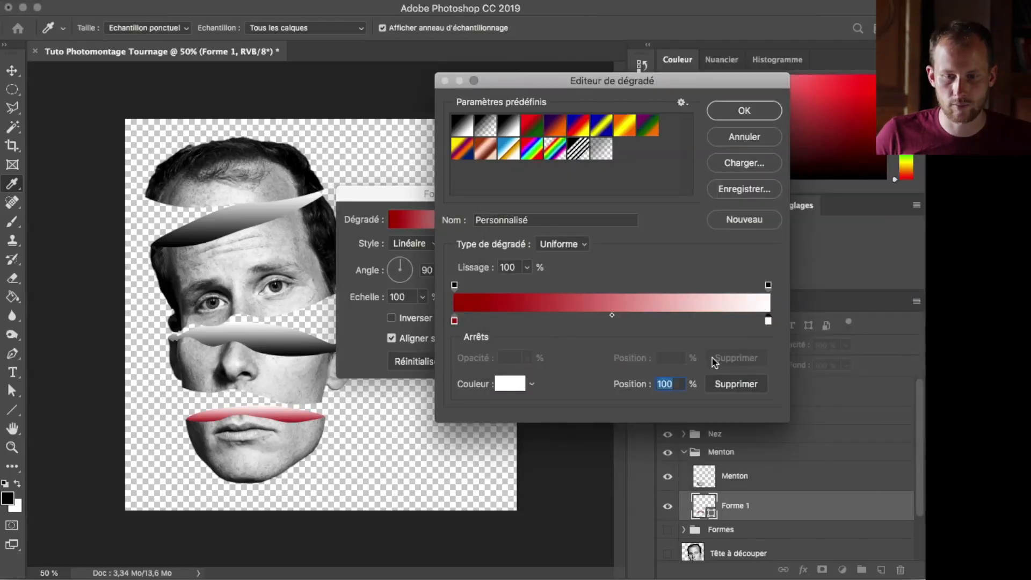
{"action": "left_click", "coordinate": [495, 385]}
{"action": "left_click", "coordinate": [545, 359]}
{"action": "left_click", "coordinate": [830, 208]}
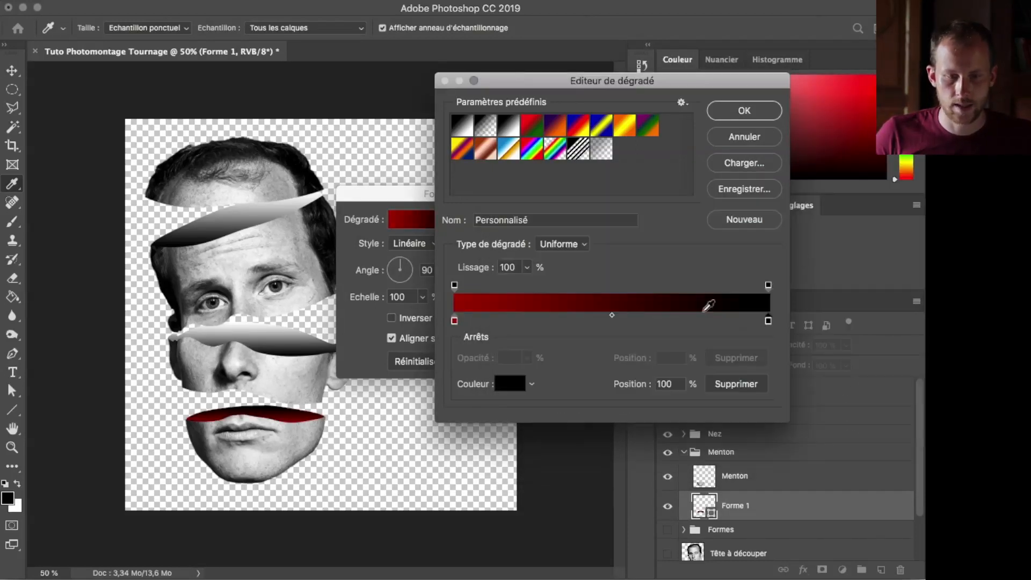
{"action": "left_click", "coordinate": [757, 113]}
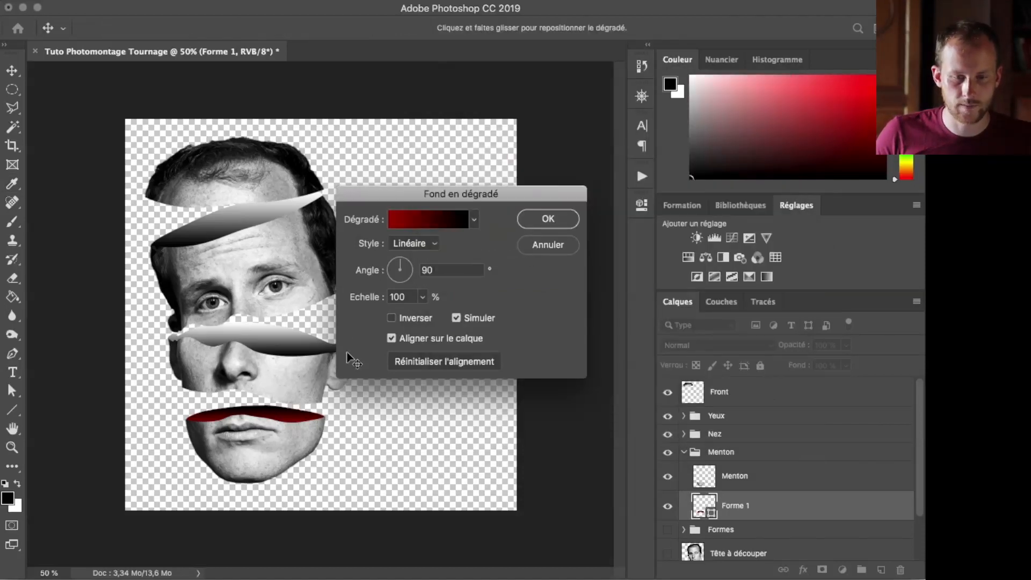
{"action": "left_click_drag", "start_coordinate": [401, 266], "coordinate": [399, 262]}
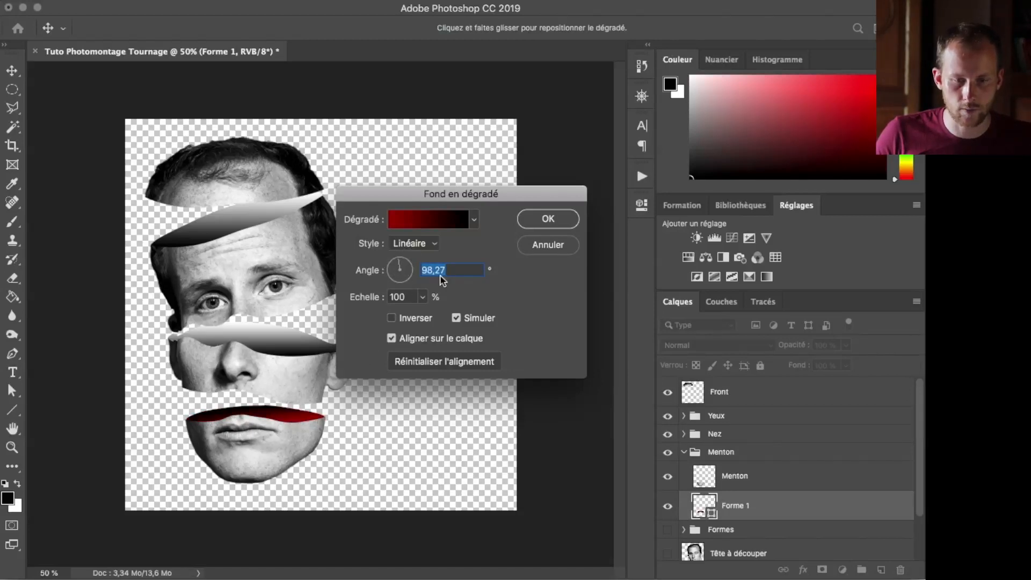
{"action": "type", "text": "90"}
{"action": "key", "text": "BackSpace"}
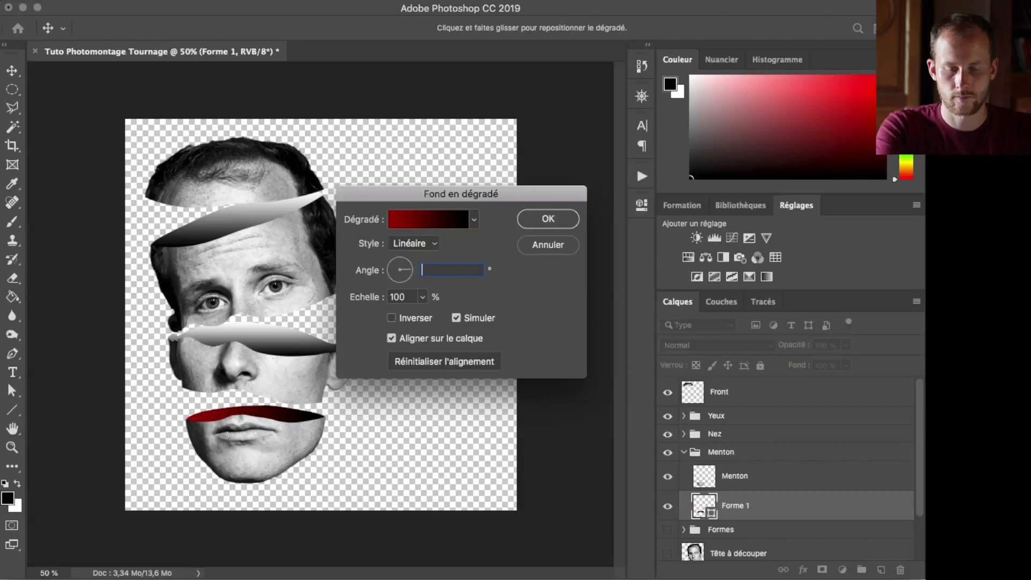
{"action": "left_click", "coordinate": [402, 274]}
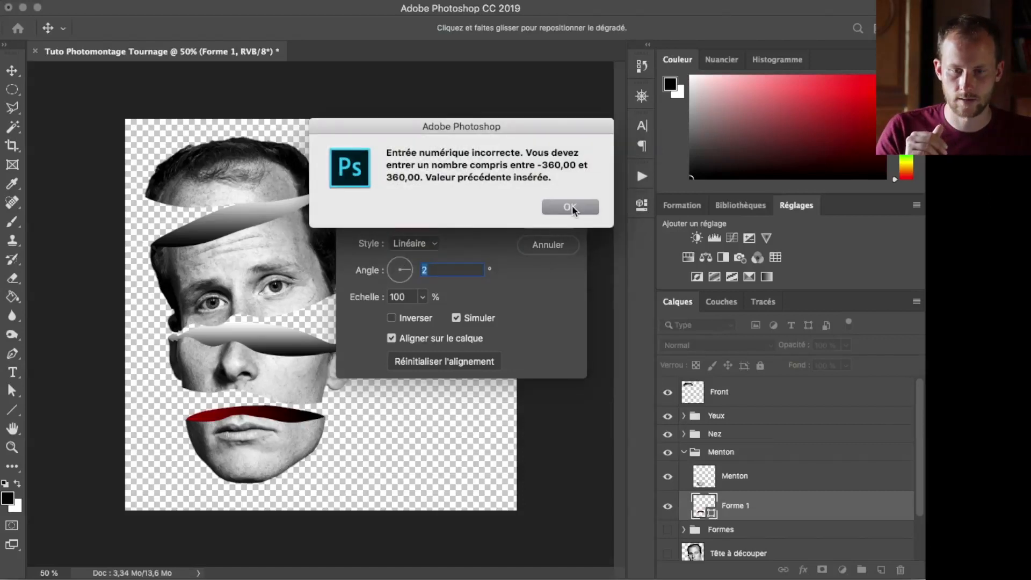
{"action": "left_click", "coordinate": [571, 208]}
- Set the angle of Forme 1's red-to-black gradient to 85°
{"action": "left_click", "coordinate": [410, 275]}
{"action": "left_click_drag", "start_coordinate": [409, 274], "coordinate": [406, 259]}
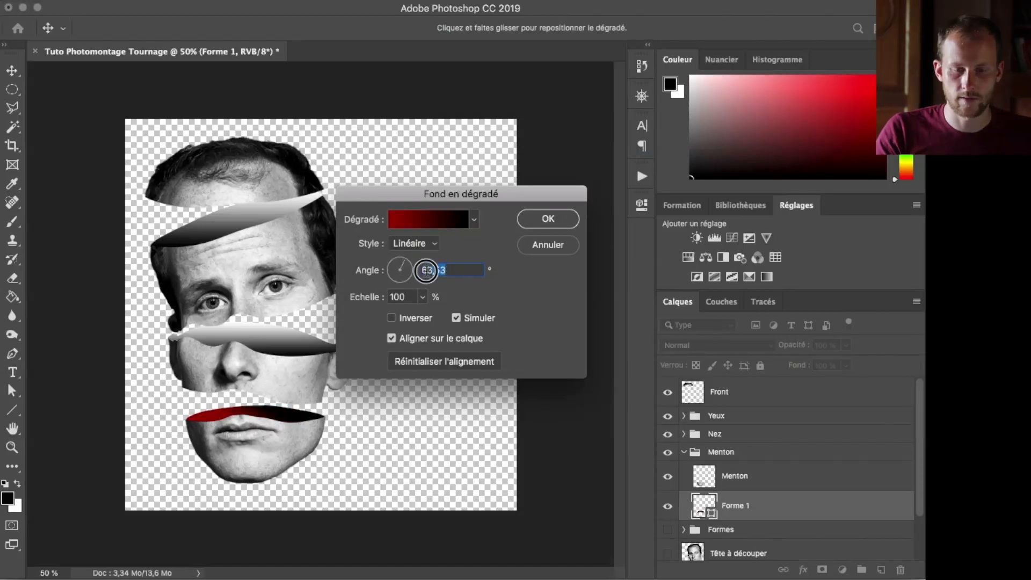
{"action": "type", "text": "85"}
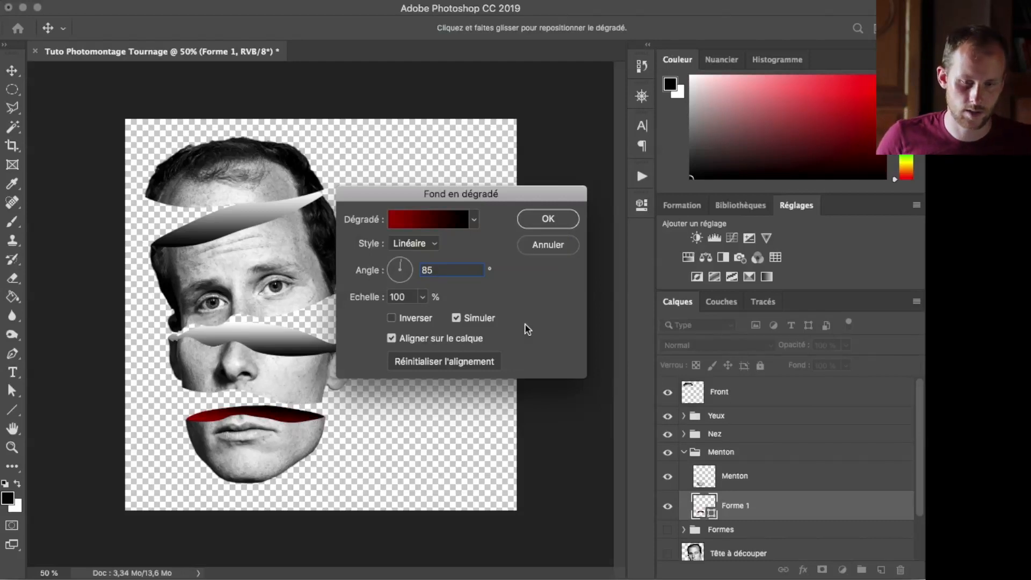
- Set the angle of Forme 1's red-to-black gradient to 88° and accept the gradient fill
{"action": "double_click", "coordinate": [450, 274]}
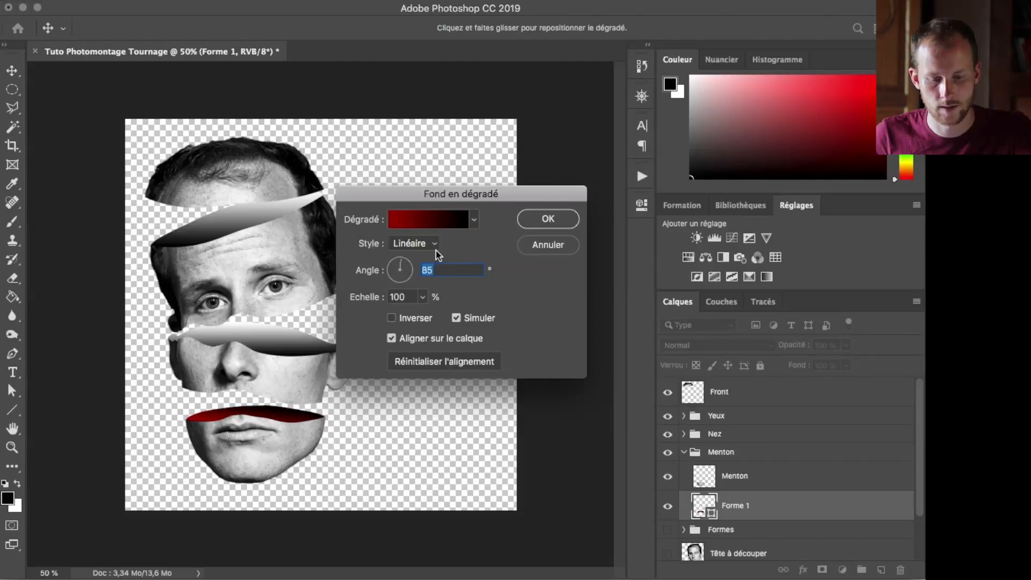
{"action": "type", "text": "88"}
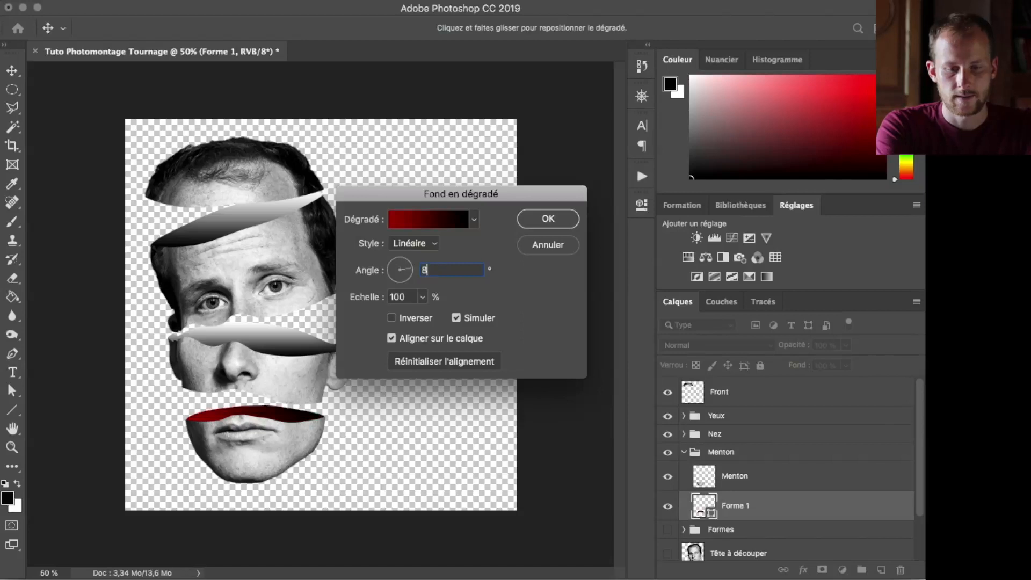
{"action": "left_click", "coordinate": [559, 225]}
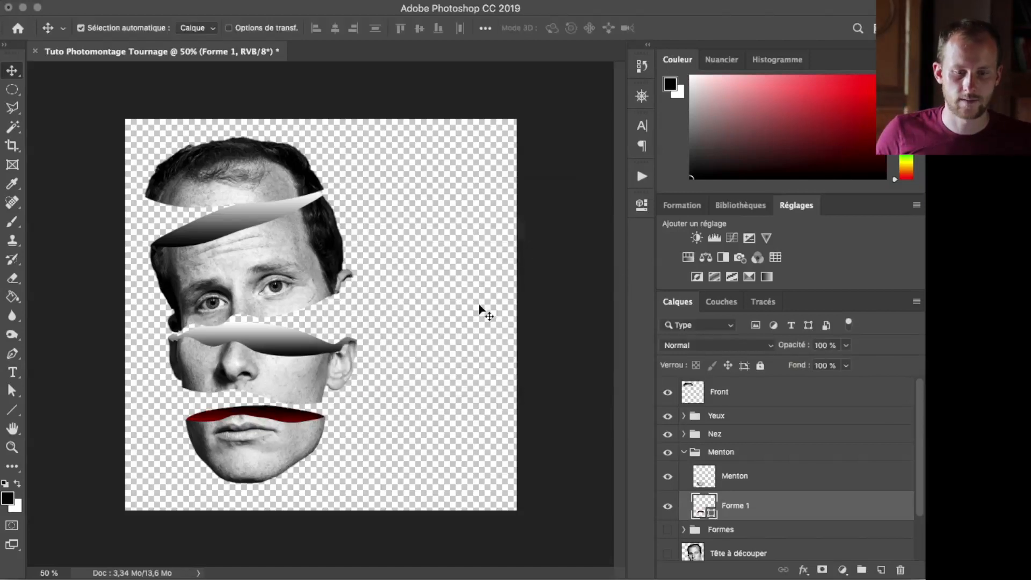
- Open the gradient fill of Forme 2 in the Nez group and set its first colour stop to dark orange
{"action": "left_click", "coordinate": [684, 452]}
{"action": "left_click", "coordinate": [684, 434]}
{"action": "left_click", "coordinate": [705, 489]}
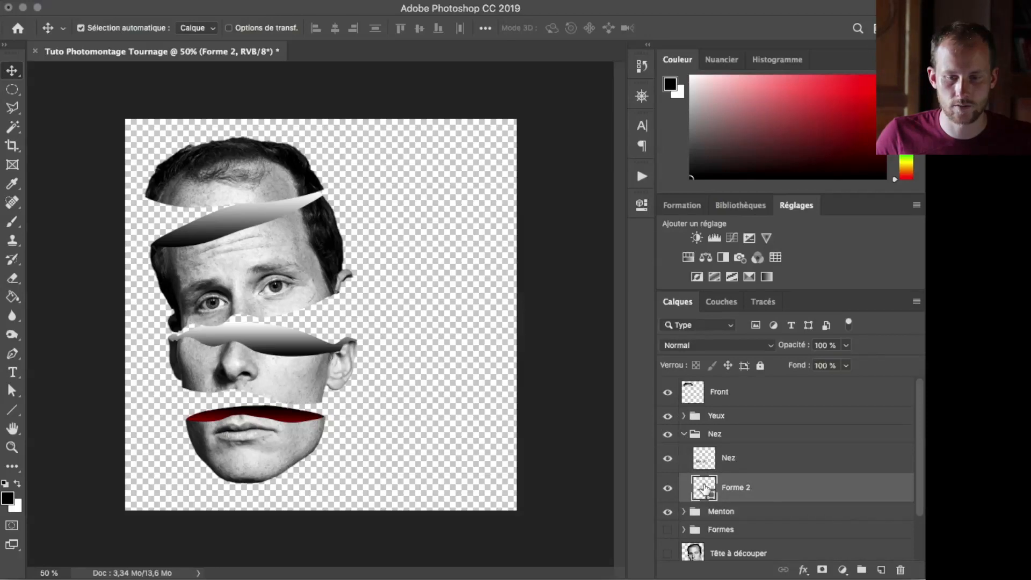
{"action": "double_click", "coordinate": [705, 488]}
{"action": "left_click", "coordinate": [399, 224]}
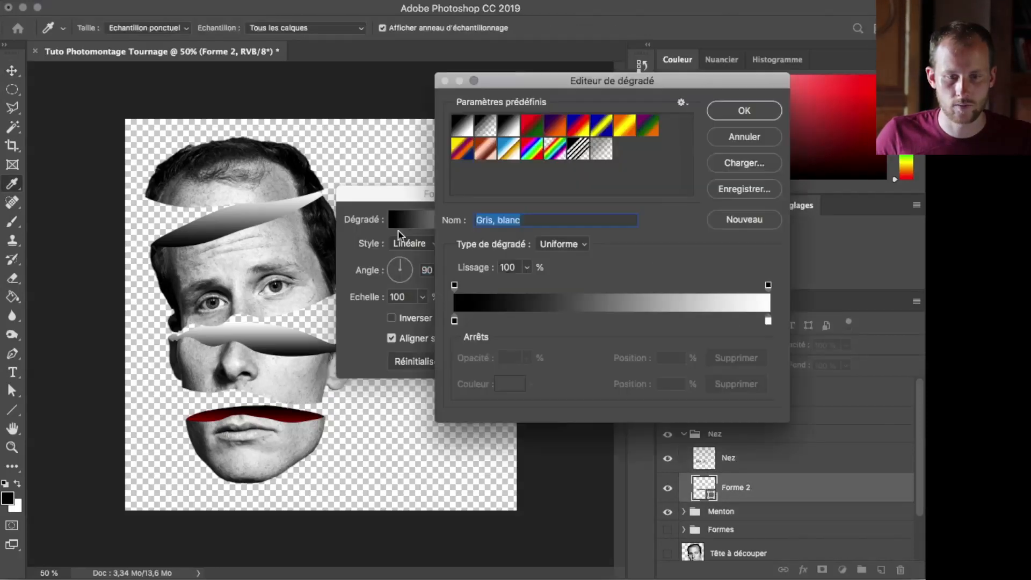
{"action": "left_click", "coordinate": [454, 321]}
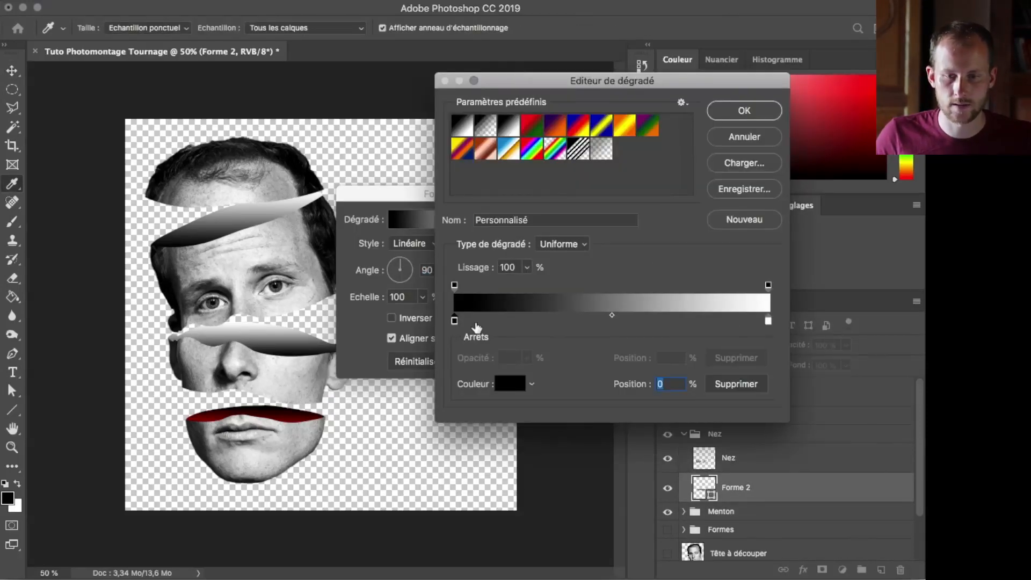
{"action": "left_click", "coordinate": [493, 384]}
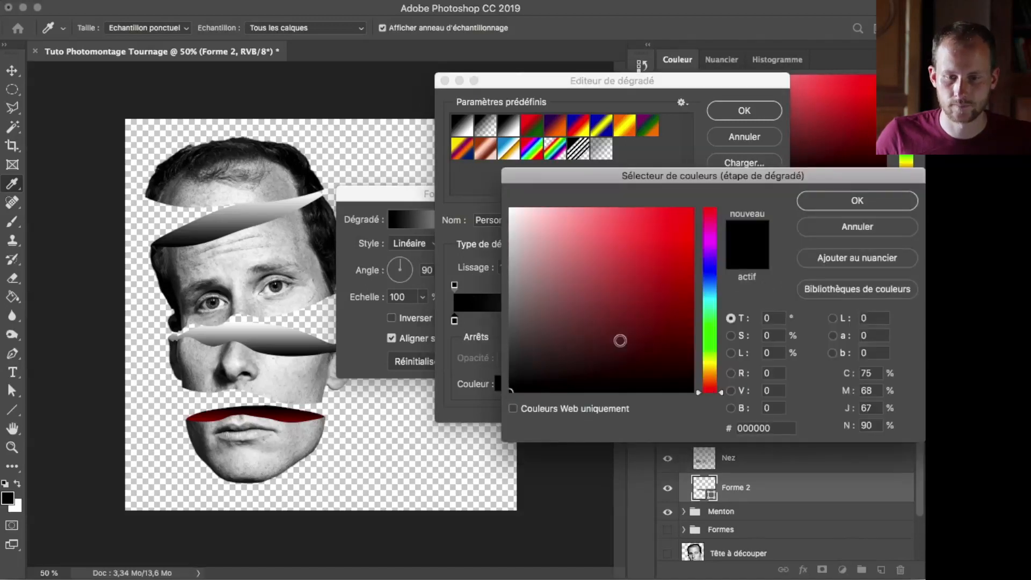
{"action": "left_click_drag", "start_coordinate": [710, 382], "coordinate": [691, 282]}
{"action": "left_click", "coordinate": [811, 200]}
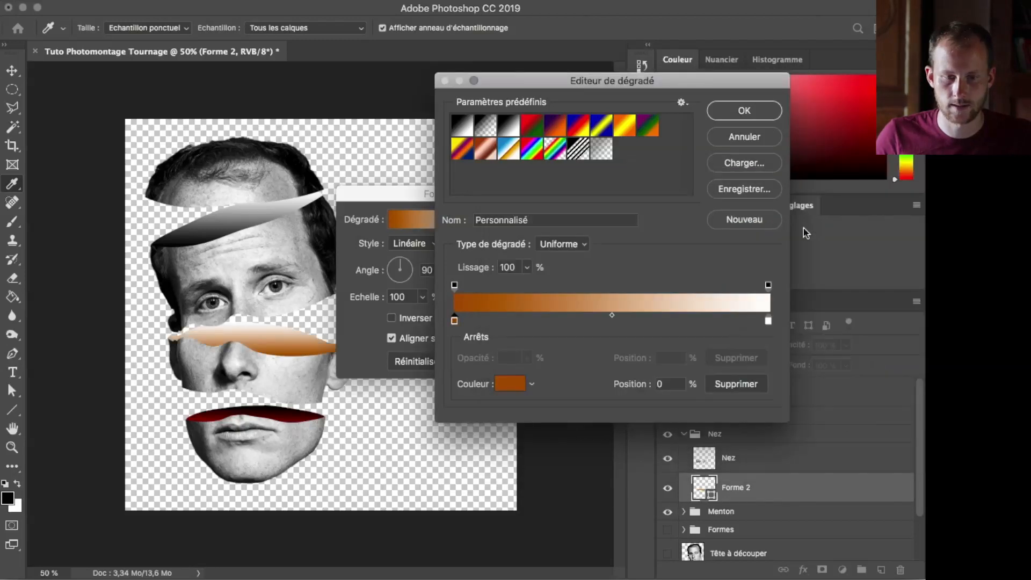
- Set the last colour stop of Forme 2's gradient to black and accept the edited gradient
{"action": "left_click", "coordinate": [769, 321]}
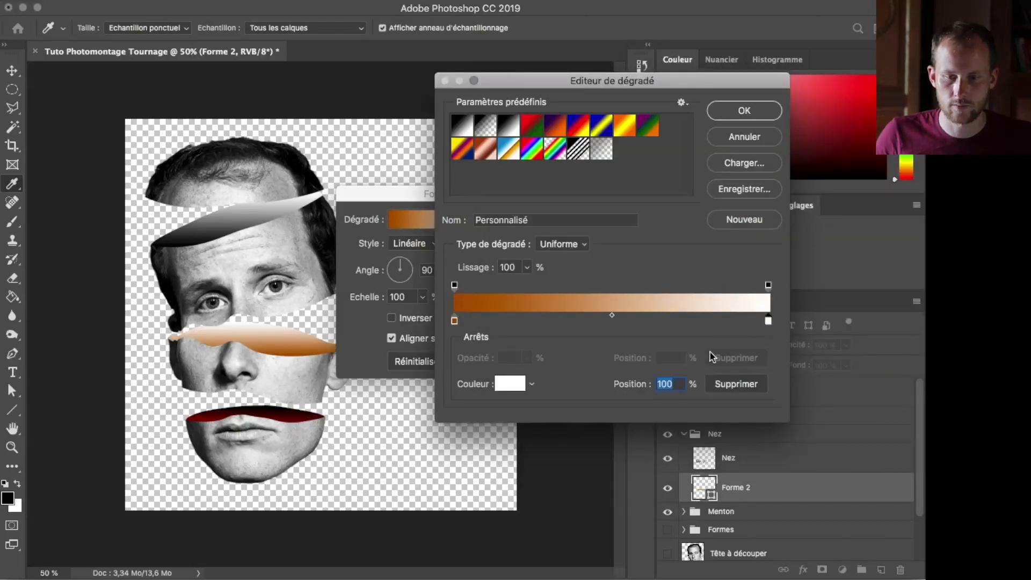
{"action": "left_click", "coordinate": [512, 385]}
{"action": "left_click", "coordinate": [516, 378]}
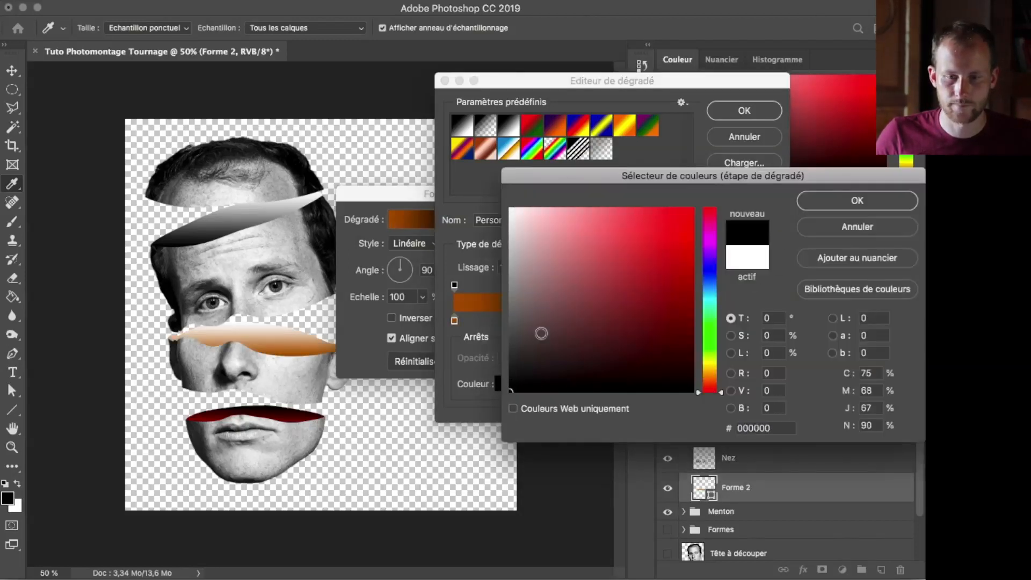
{"action": "left_click", "coordinate": [828, 202]}
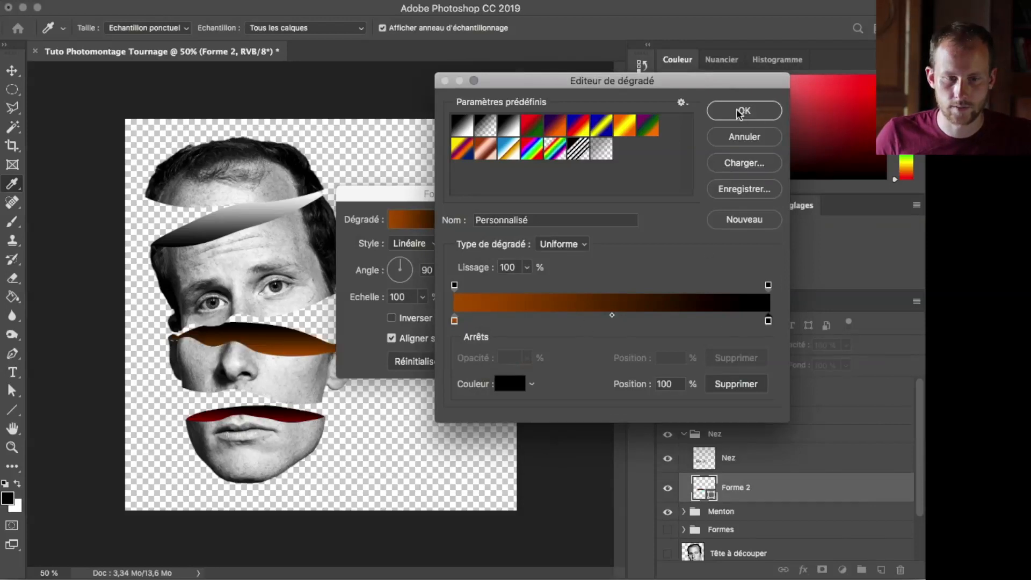
{"action": "left_click", "coordinate": [743, 112]}
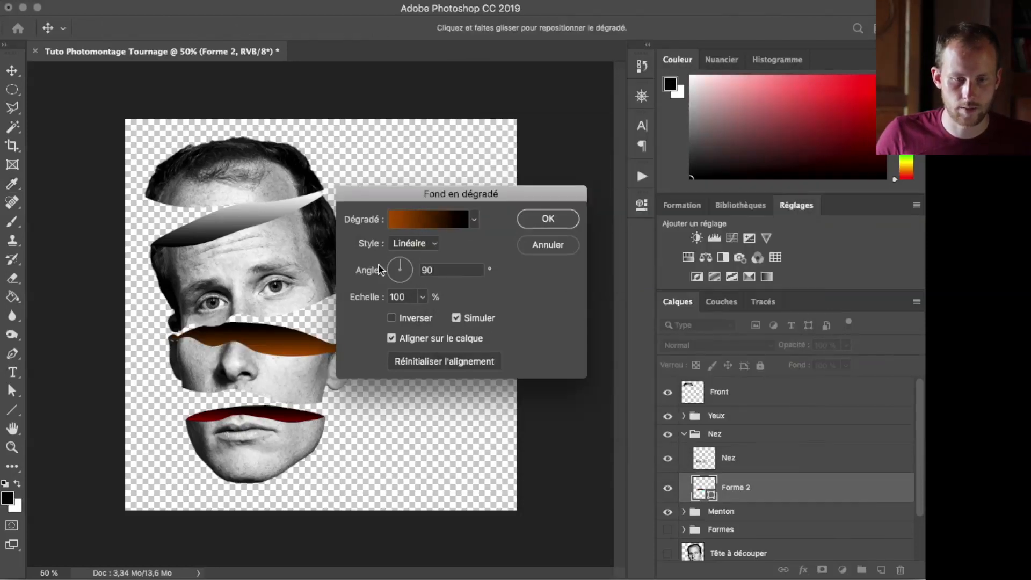
- Set the angle of Forme 2's orange-to-black gradient to 93° and accept the gradient fill
{"action": "double_click", "coordinate": [424, 270]}
{"action": "type", "text": "93"}
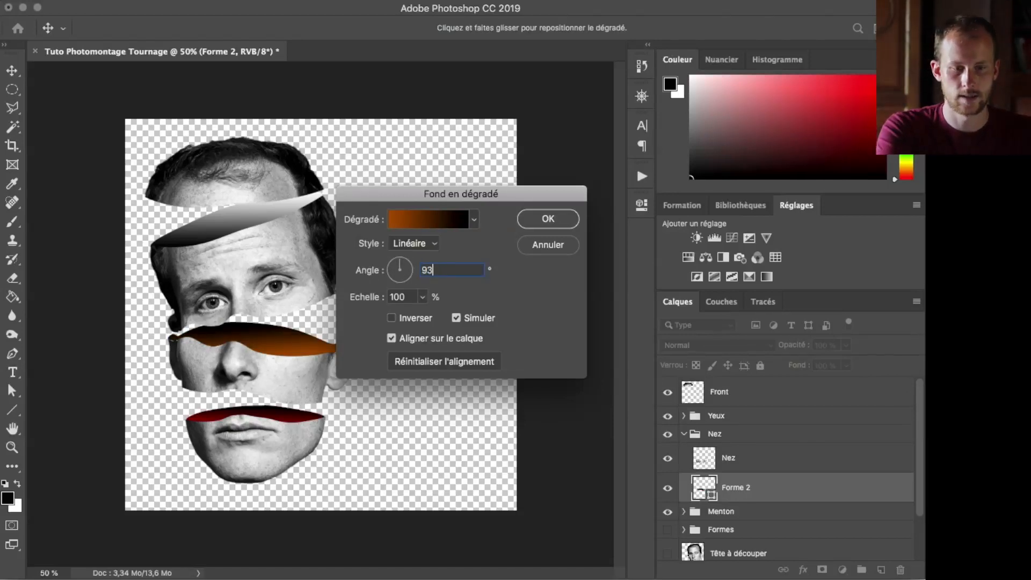
{"action": "key", "text": "Return"}
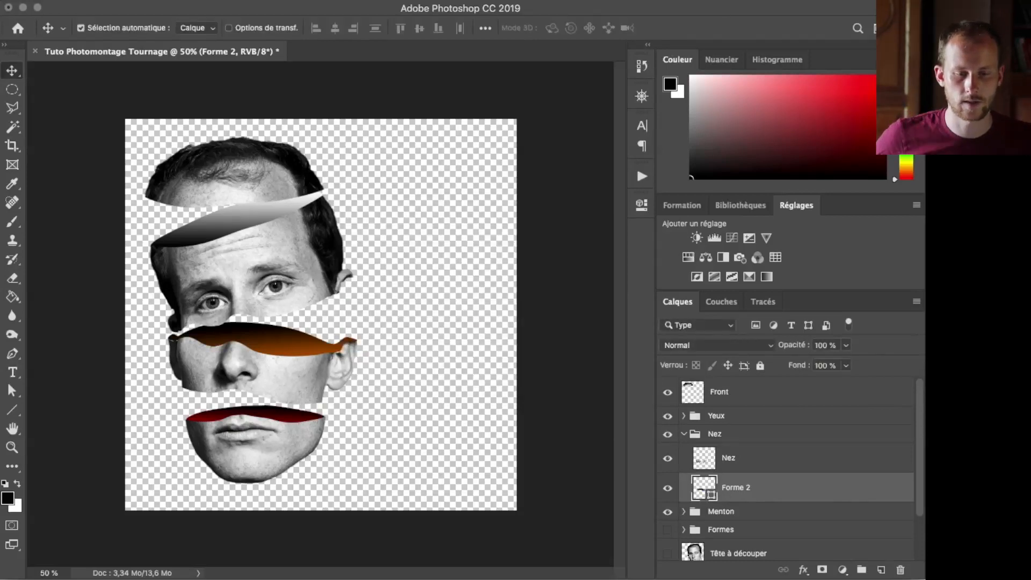
- Open the gradient fill of Forme 3 in the Yeux group and set its first colour stop to bright yellow
{"action": "left_click", "coordinate": [683, 434]}
{"action": "left_click", "coordinate": [684, 416]}
{"action": "double_click", "coordinate": [706, 473]}
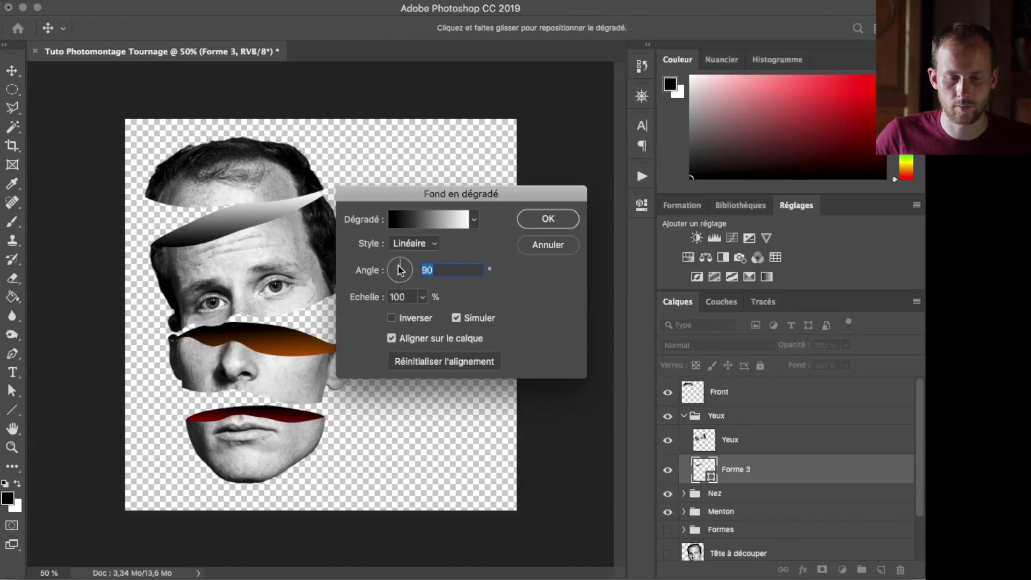
{"action": "left_click", "coordinate": [401, 223]}
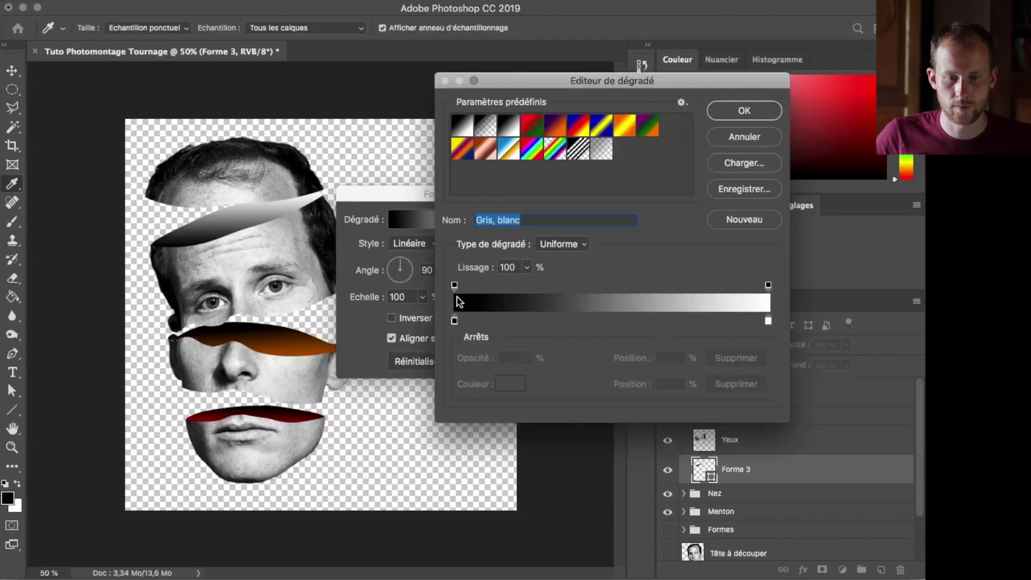
{"action": "double_click", "coordinate": [455, 322]}
{"action": "left_click_drag", "start_coordinate": [707, 381], "coordinate": [709, 370]}
{"action": "left_click_drag", "start_coordinate": [636, 212], "coordinate": [662, 207]}
{"action": "left_click_drag", "start_coordinate": [708, 370], "coordinate": [708, 360]}
{"action": "left_click", "coordinate": [669, 212]}
{"action": "left_click_drag", "start_coordinate": [670, 213], "coordinate": [661, 209]}
{"action": "left_click_drag", "start_coordinate": [705, 355], "coordinate": [711, 366]}
{"action": "left_click", "coordinate": [667, 217]}
{"action": "left_click", "coordinate": [835, 205]}
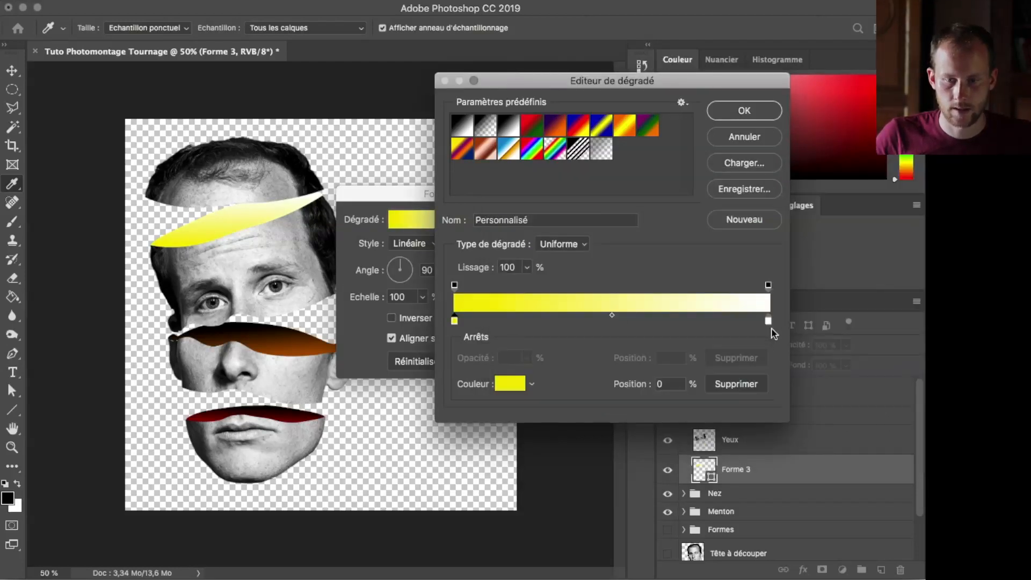
- Set the last colour stop of Forme 3's gradient to black and accept the edited gradient
{"action": "left_click", "coordinate": [768, 322]}
{"action": "left_click", "coordinate": [509, 384]}
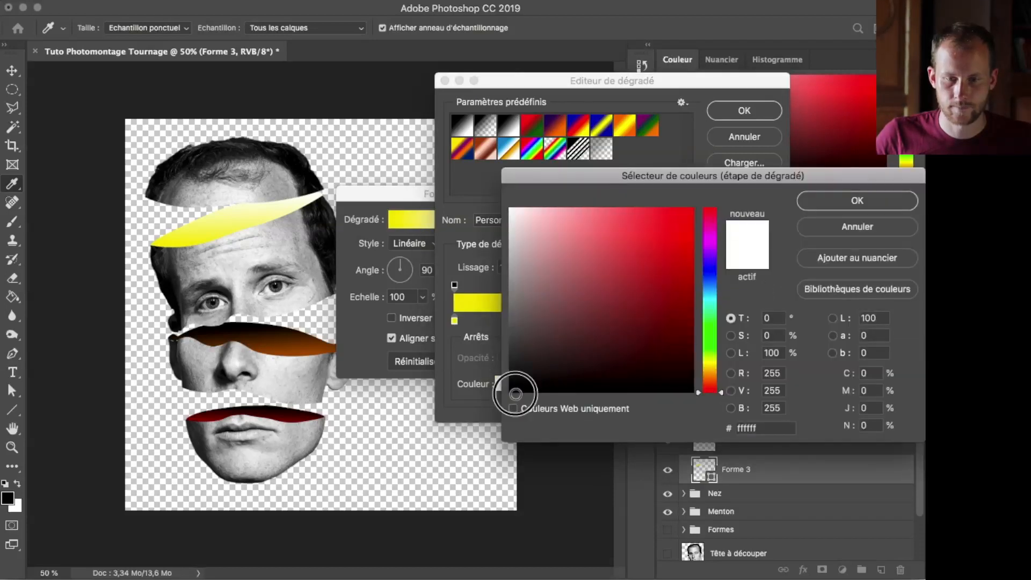
{"action": "left_click", "coordinate": [511, 391]}
{"action": "left_click", "coordinate": [883, 202]}
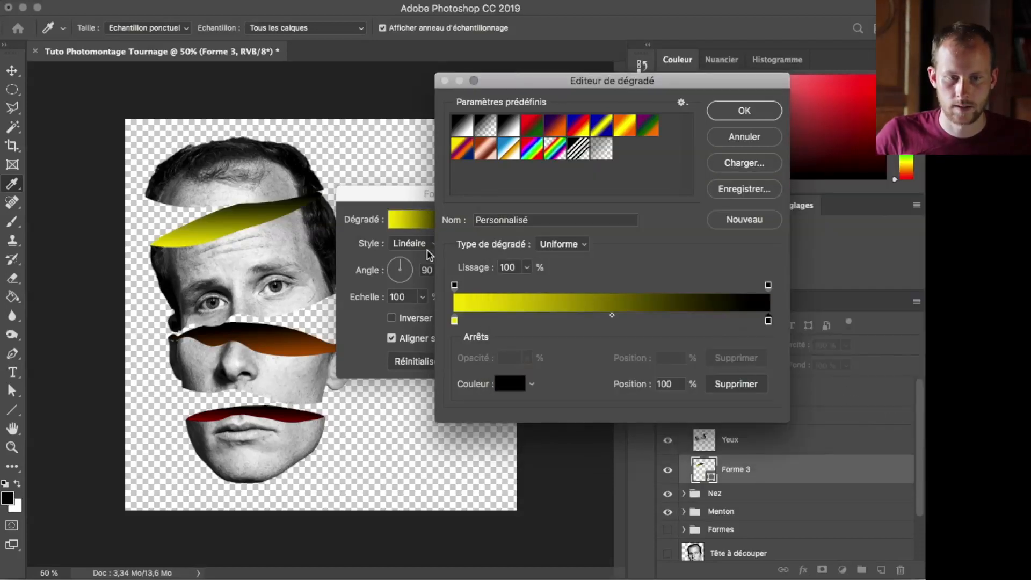
{"action": "left_click", "coordinate": [741, 110]}
- Set the angle of Forme 3's yellow-to-black gradient to 85° and accept the gradient fill
{"action": "left_click_drag", "start_coordinate": [402, 267], "coordinate": [402, 265]}
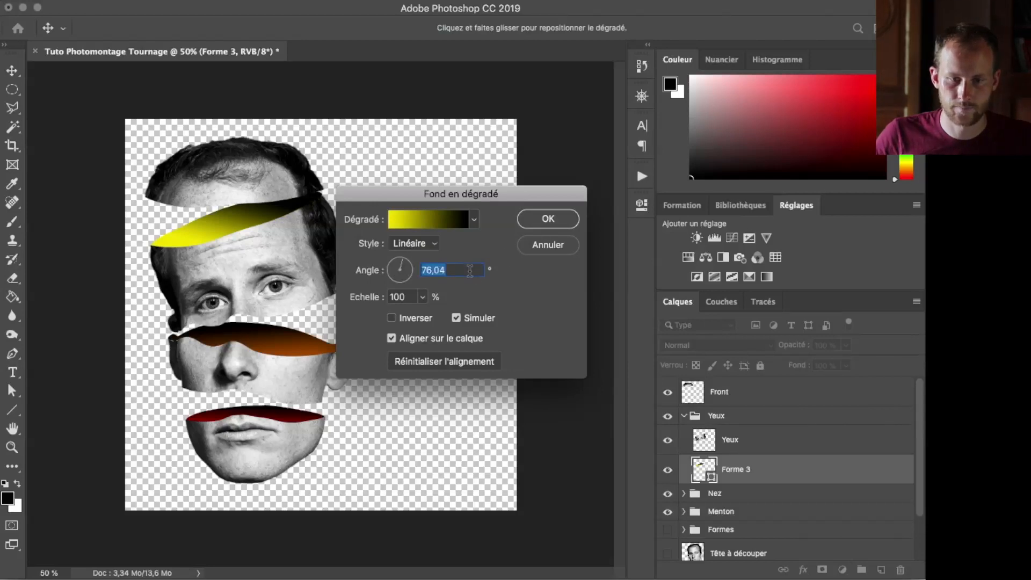
{"action": "type", "text": "80"}
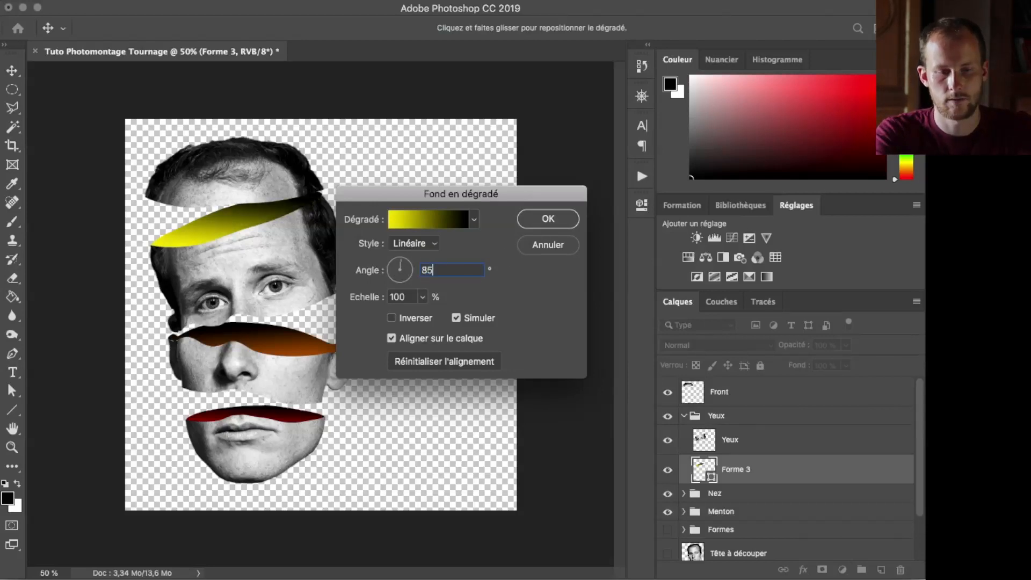
{"action": "key", "text": "Return"}
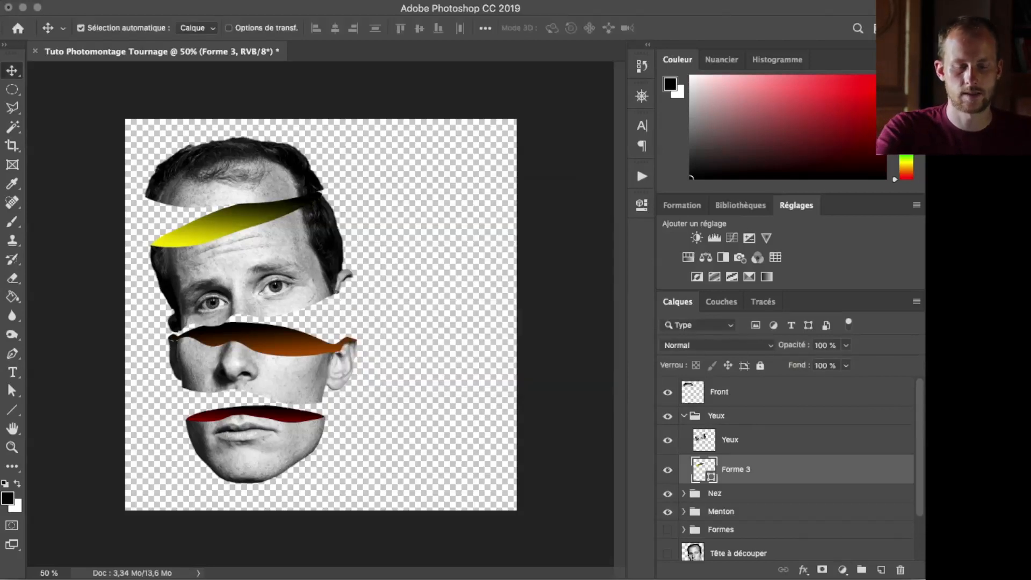
- Reopen Forme 3's gradient fill, try angles of 88° and 90°, and settle on about 92.45°
{"action": "double_click", "coordinate": [700, 467]}
{"action": "left_click", "coordinate": [427, 270]}
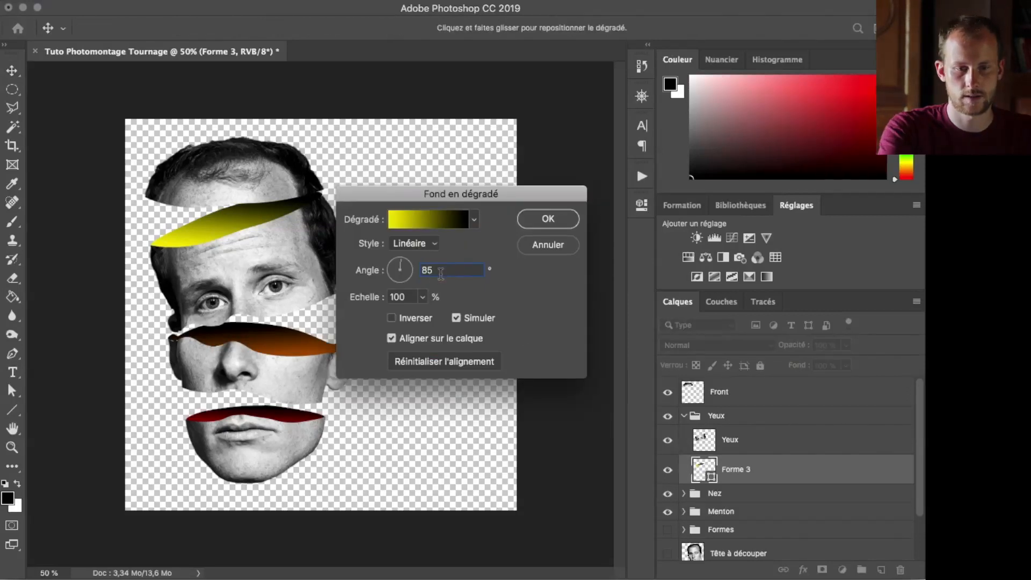
{"action": "key", "text": "BackSpace"}
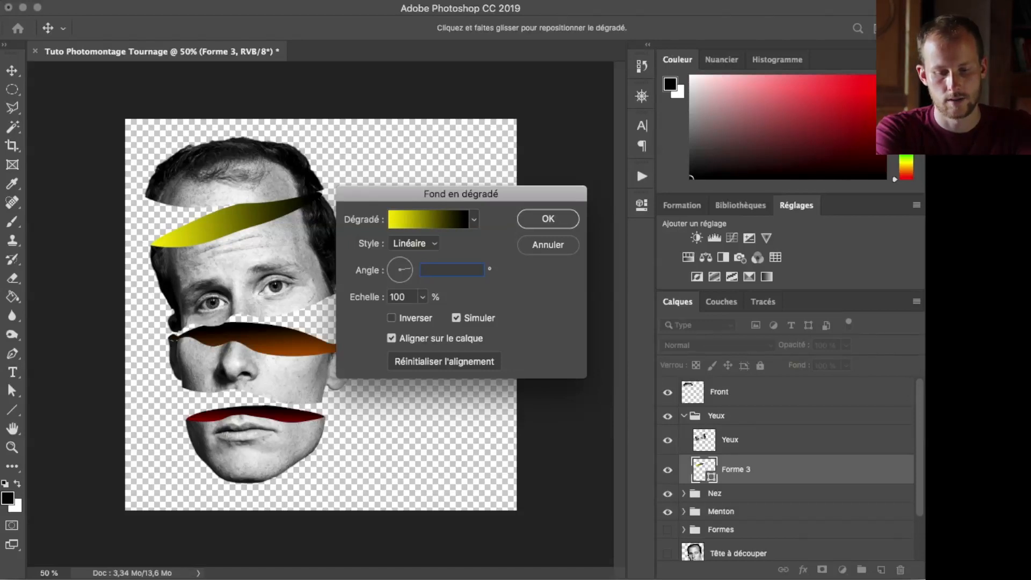
{"action": "type", "text": "88"}
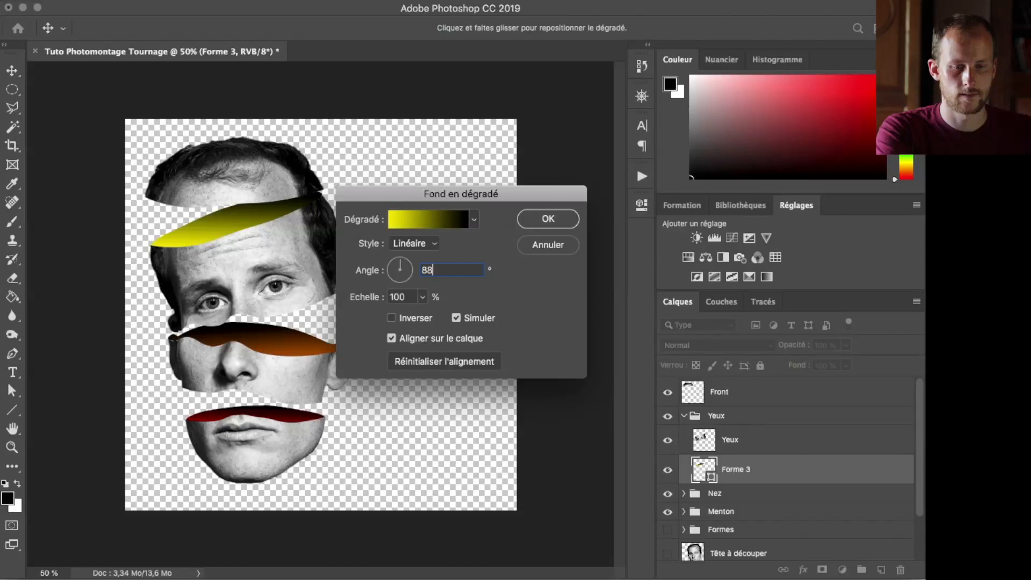
{"action": "key", "text": "BackSpace"}
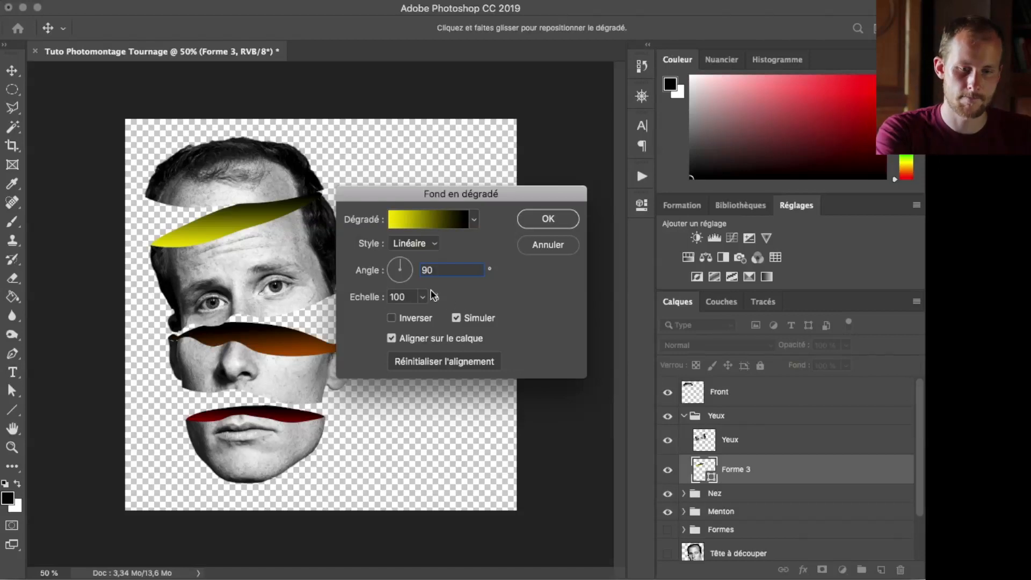
{"action": "left_click_drag", "start_coordinate": [400, 265], "coordinate": [400, 265]}
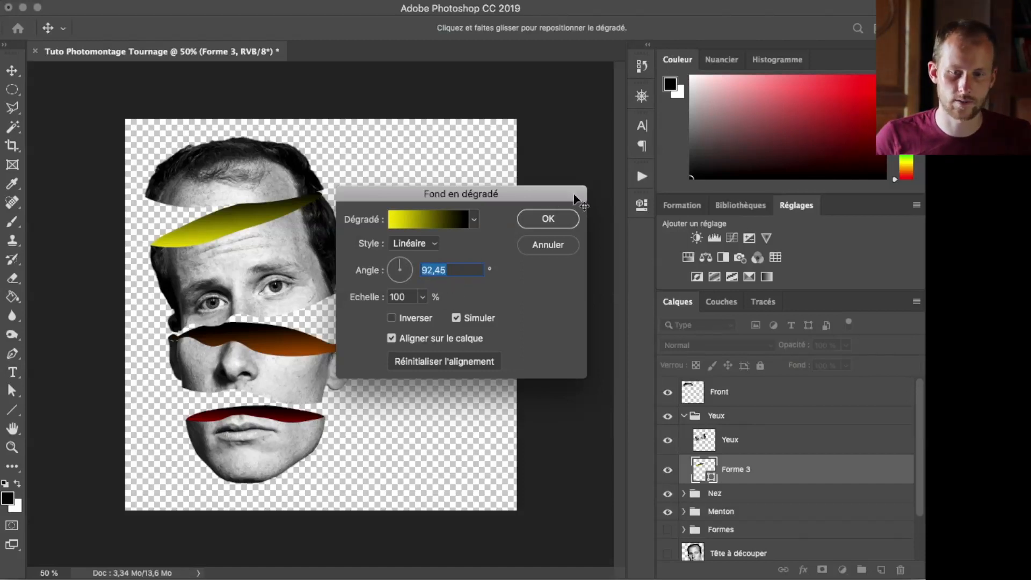
{"action": "left_click", "coordinate": [548, 232]}
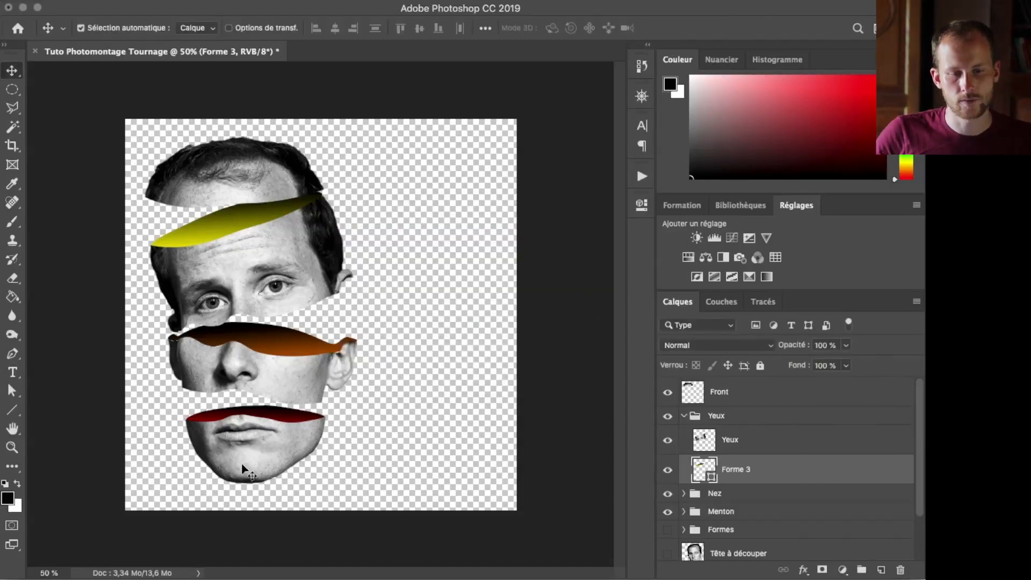
- Move the Front layer slightly up and to the right, and shift the Yeux and Forme 3 layers together slightly left
{"action": "left_click", "coordinate": [709, 395]}
{"action": "mouse_move", "coordinate": [217, 190]}
{"action": "left_mouse_down"}
{"action": "mouse_move", "coordinate": [209, 173]}
{"action": "mouse_move", "coordinate": [223, 158]}
{"action": "mouse_move", "coordinate": [224, 180]}
{"action": "mouse_move", "coordinate": [234, 181]}
{"action": "left_mouse_up"}
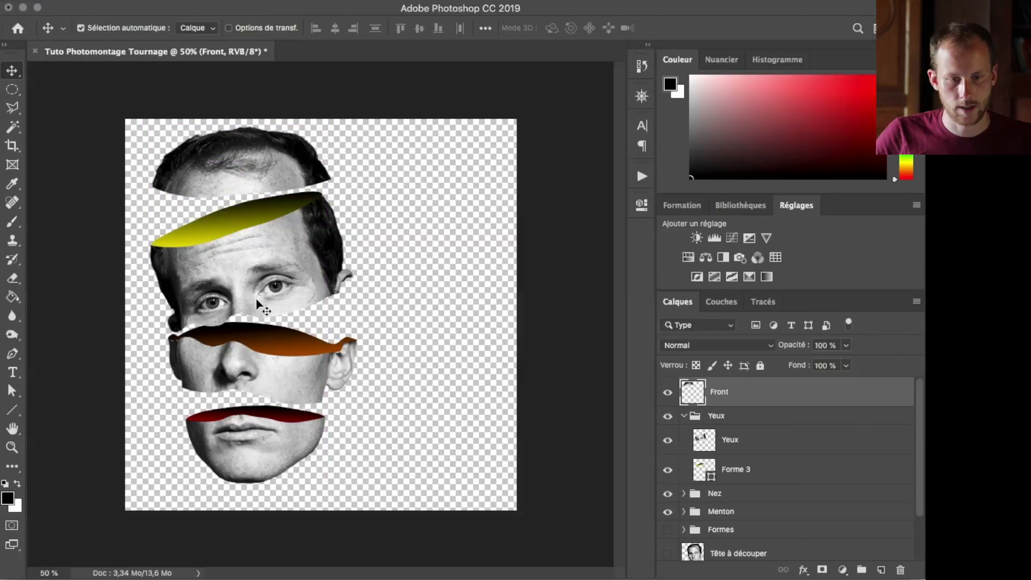
{"action": "left_click", "coordinate": [735, 445]}
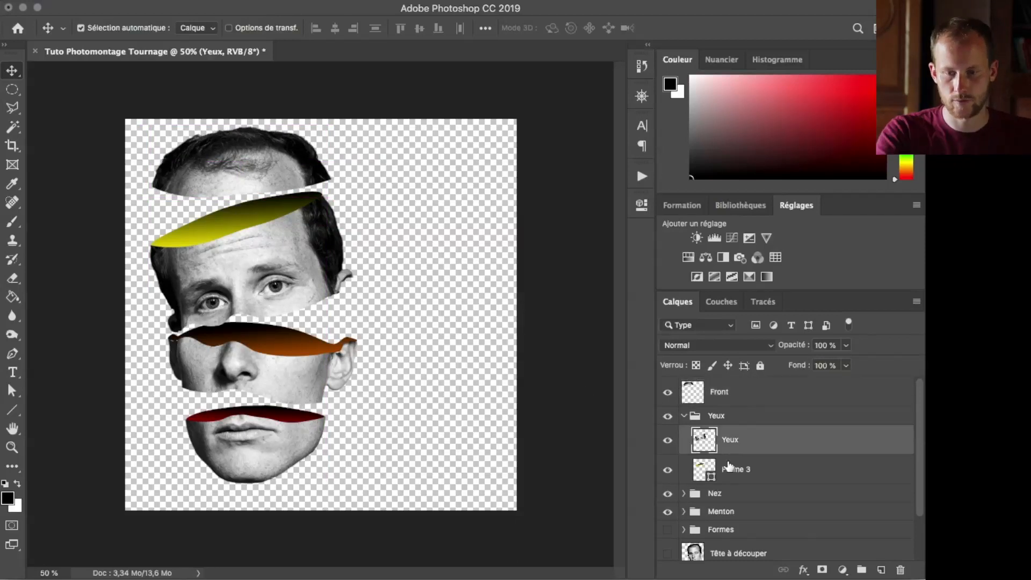
{"action": "left_click", "coordinate": [729, 468], "text": "shift"}
{"action": "mouse_move", "coordinate": [260, 294]}
{"action": "left_mouse_down"}
{"action": "mouse_move", "coordinate": [253, 270]}
{"action": "mouse_move", "coordinate": [253, 282]}
{"action": "left_mouse_up"}
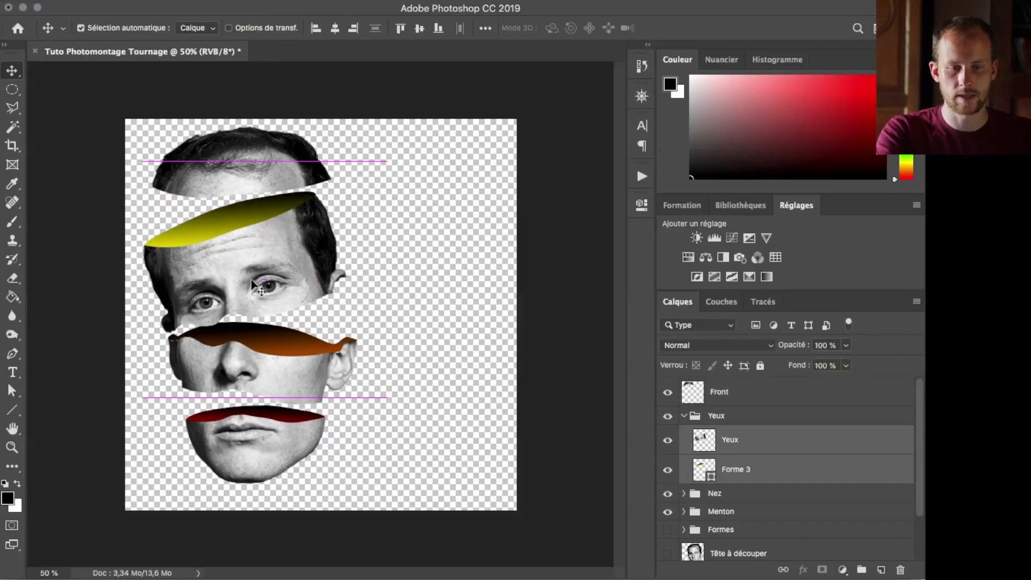
- Expand the Nez group and move its Nez and Forme 2 layers together very slightly downward
{"action": "left_click", "coordinate": [730, 499]}
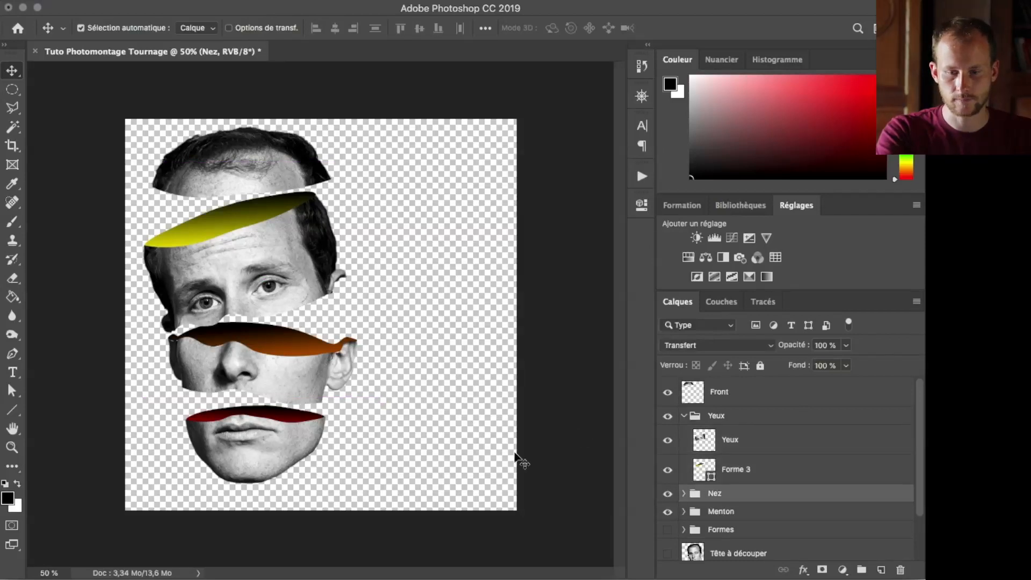
{"action": "left_click", "coordinate": [684, 493]}
{"action": "left_click_drag", "start_coordinate": [720, 519], "coordinate": [729, 542]}
{"action": "left_click_drag", "start_coordinate": [239, 357], "coordinate": [240, 359]}
- Collapse the Nez group, move the Menton and Forme 1 layers together slightly down and left, and collapse the Menton group
{"action": "scroll", "coordinate": [708, 501], "scroll_direction": "down", "scroll_amount": 3}
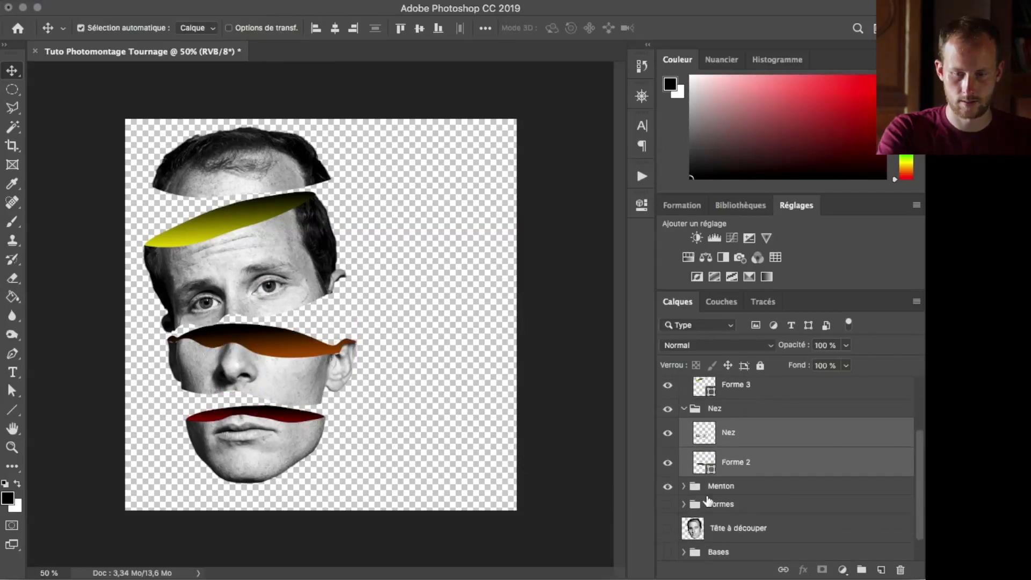
{"action": "scroll", "coordinate": [708, 500], "scroll_direction": "down", "scroll_amount": 1}
{"action": "scroll", "coordinate": [693, 432], "scroll_direction": "up", "scroll_amount": 1}
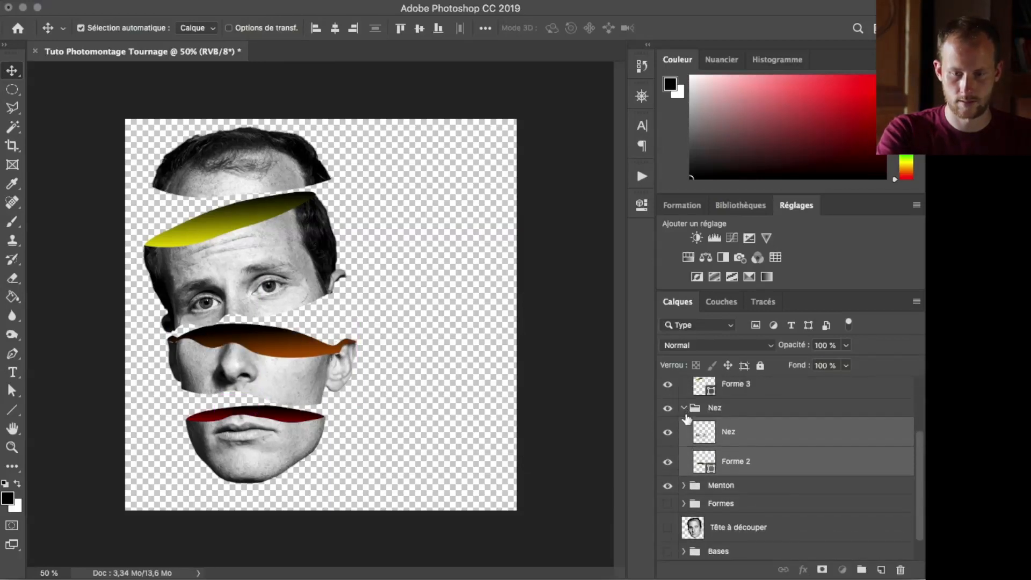
{"action": "left_click", "coordinate": [684, 409]}
{"action": "left_click", "coordinate": [675, 456]}
{"action": "left_click", "coordinate": [684, 456]}
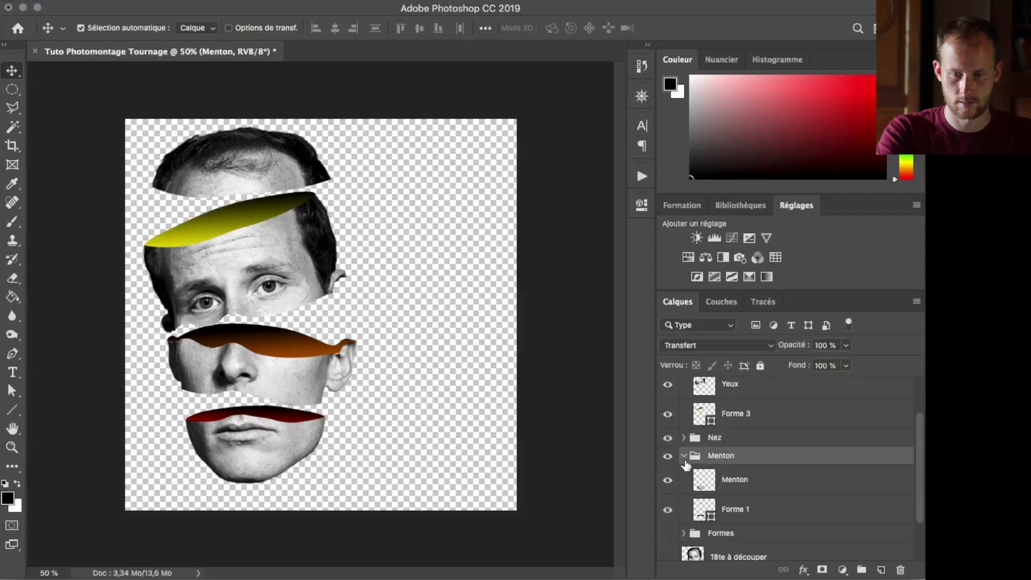
{"action": "scroll", "coordinate": [698, 486], "scroll_direction": "down", "scroll_amount": 1}
{"action": "left_click", "coordinate": [731, 463]}
{"action": "left_click", "coordinate": [726, 436], "text": "shift"}
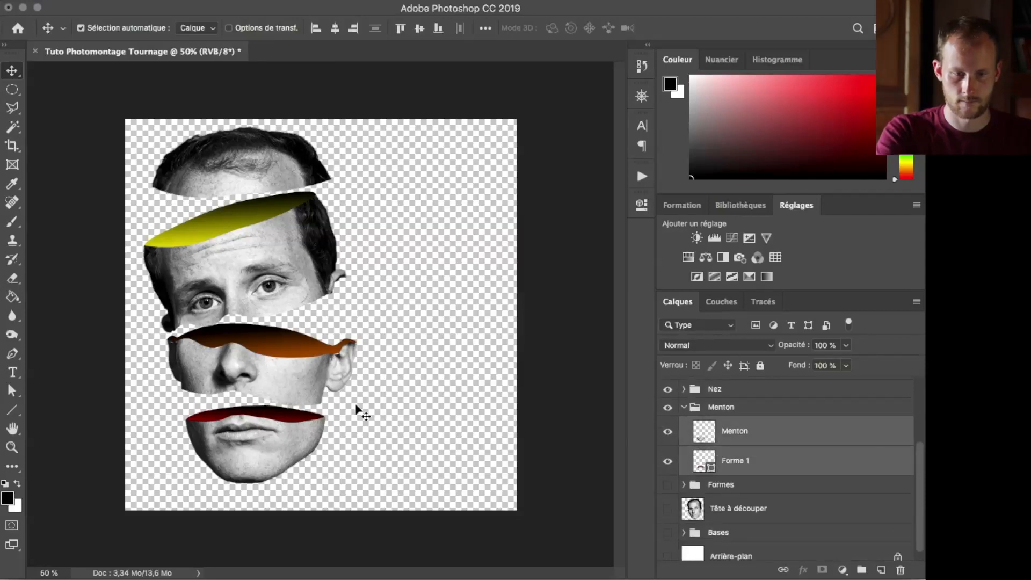
{"action": "left_click_drag", "start_coordinate": [258, 421], "coordinate": [258, 427]}
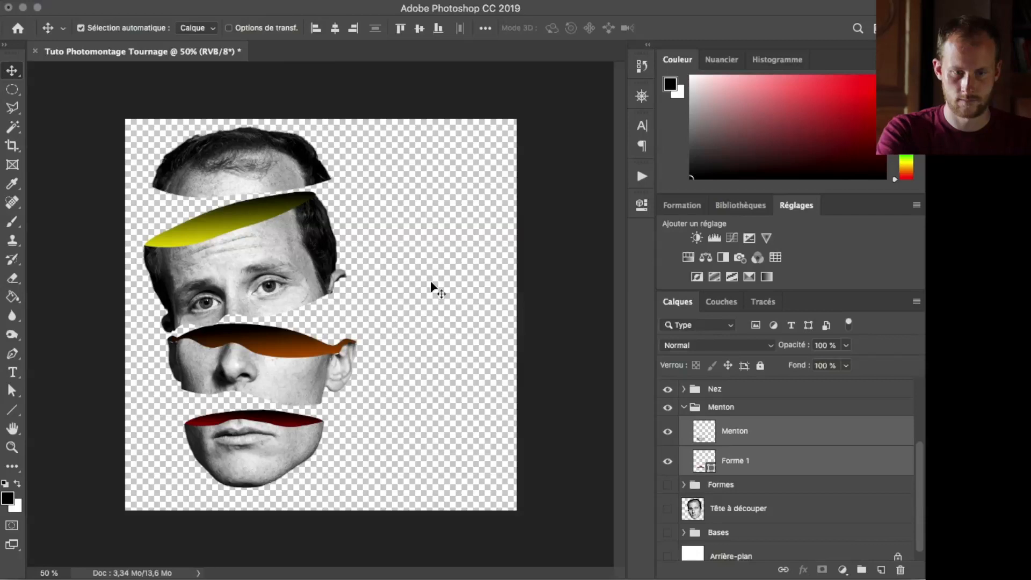
{"action": "left_click", "coordinate": [684, 408]}
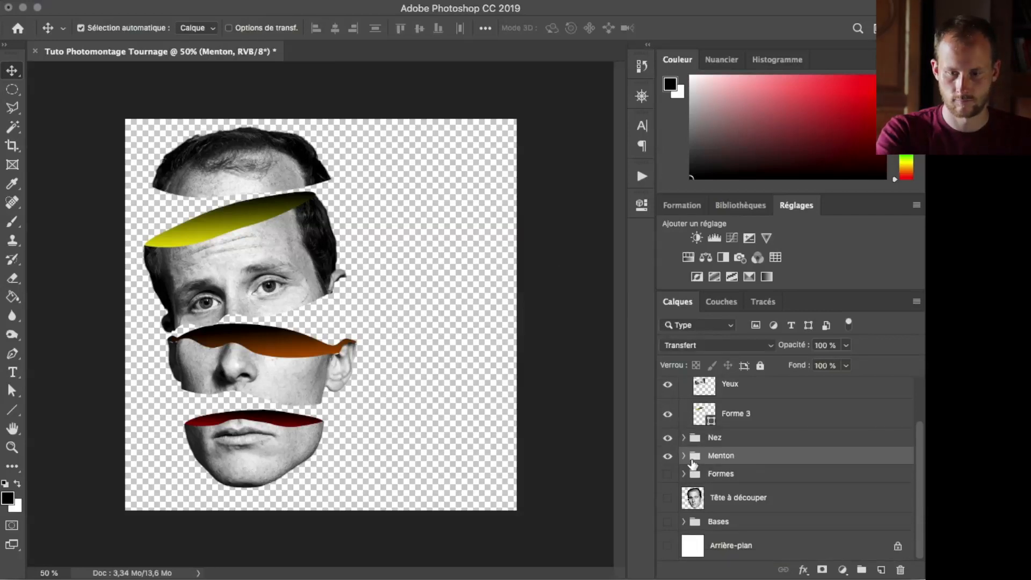
- Group the Front layer with the Yeux, Nez and Menton groups and name the new group Tête découpée
{"action": "scroll", "coordinate": [687, 472], "scroll_direction": "up", "scroll_amount": 1}
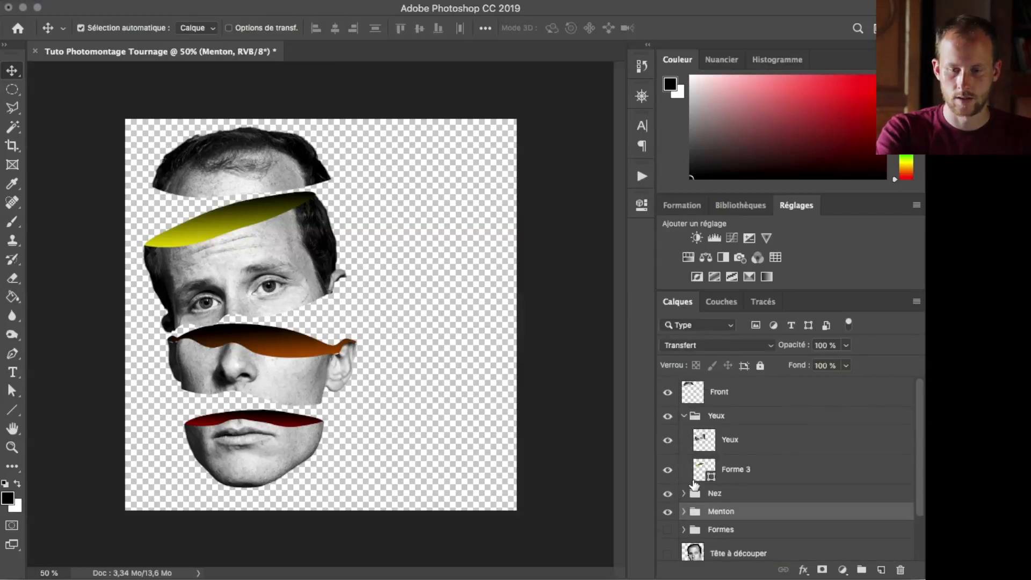
{"action": "left_click", "coordinate": [720, 392], "text": "shift"}
{"action": "left_click_drag", "start_coordinate": [724, 514], "coordinate": [862, 570]}
{"action": "left_click", "coordinate": [717, 387]}
{"action": "double_click", "coordinate": [717, 387]}
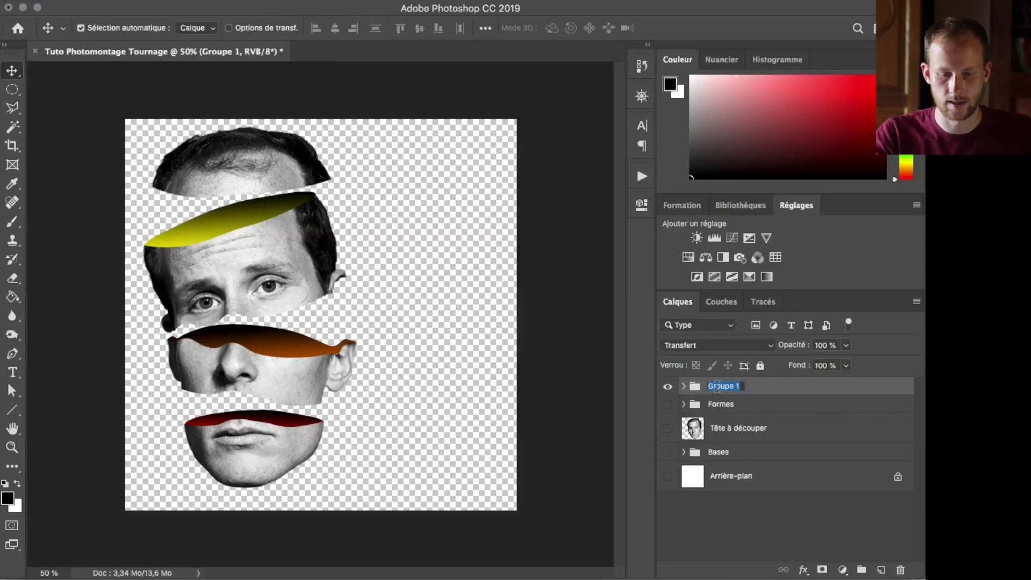
{"action": "type", "text": "Té"}
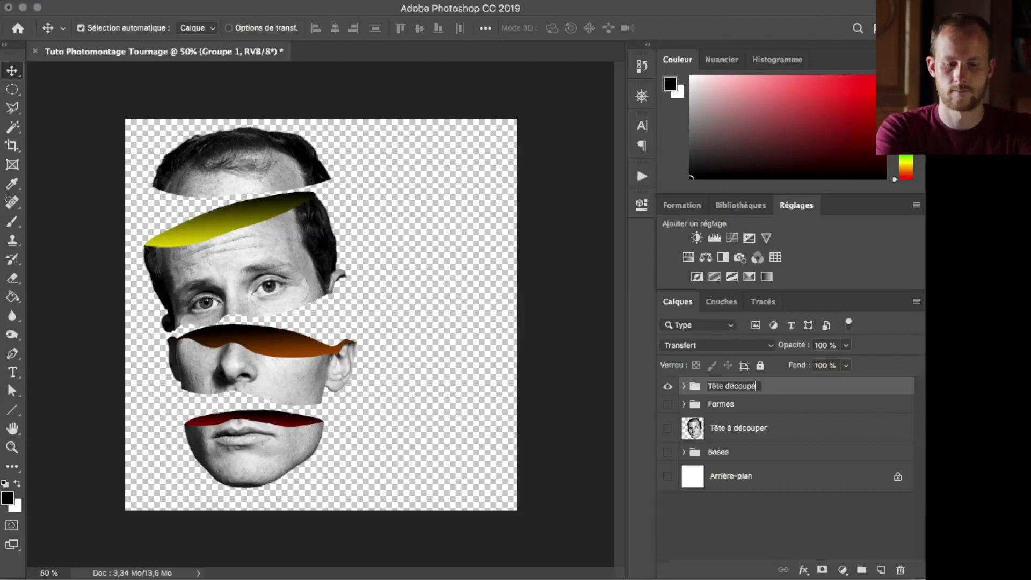
{"action": "type", "text": "te découpée"}
{"action": "key", "text": "Return"}
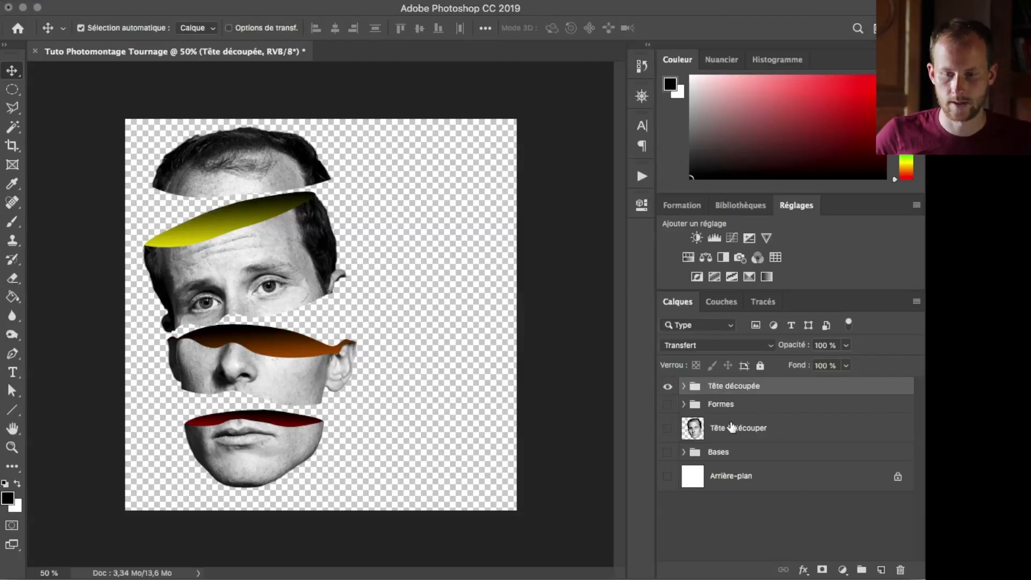
- Show the white Arrière-plan layer and add a new empty layer directly below the Tête découpée group
{"action": "left_click", "coordinate": [669, 477]}
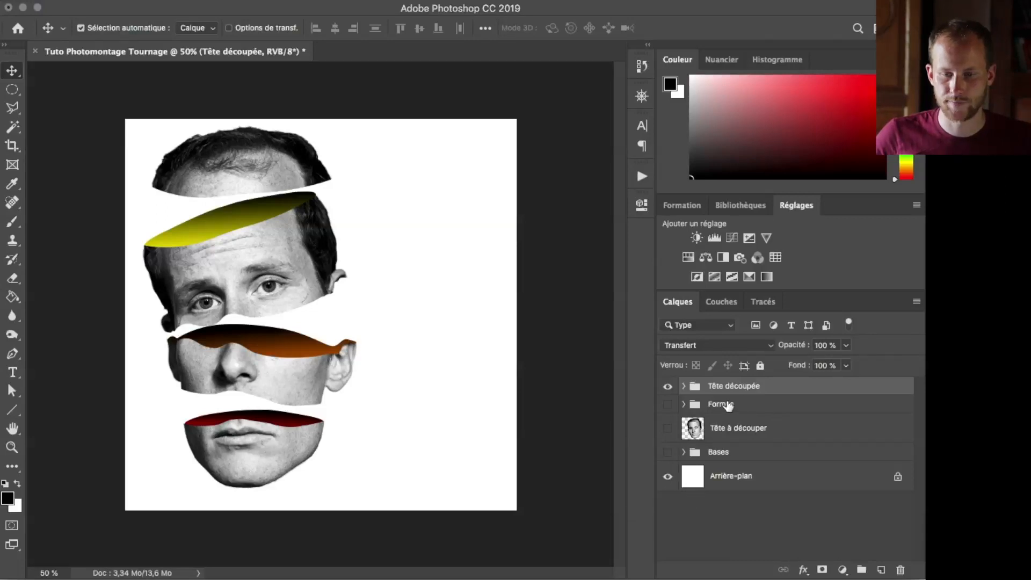
{"action": "left_click", "coordinate": [880, 569]}
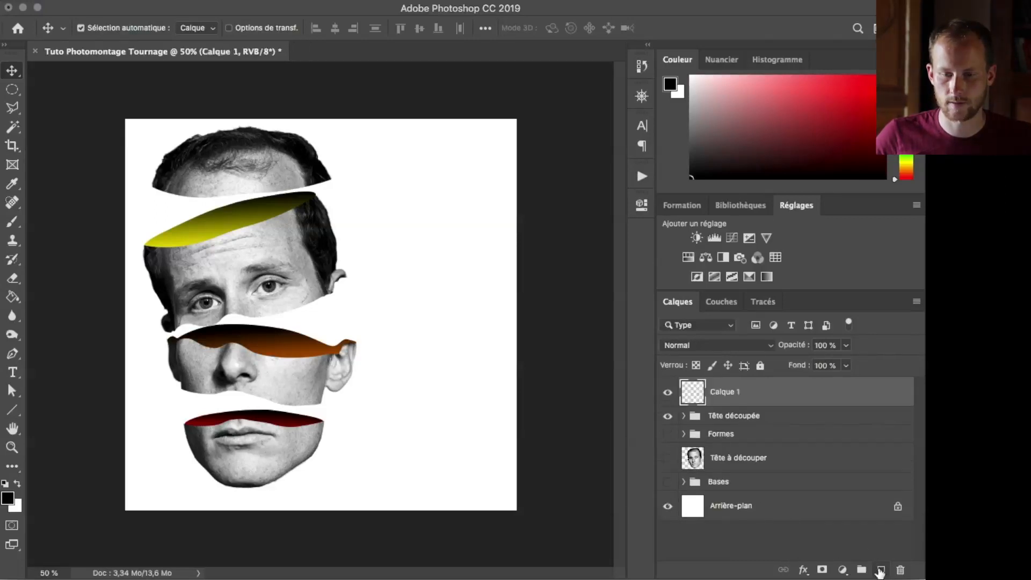
{"action": "left_click_drag", "start_coordinate": [725, 395], "coordinate": [722, 431]}
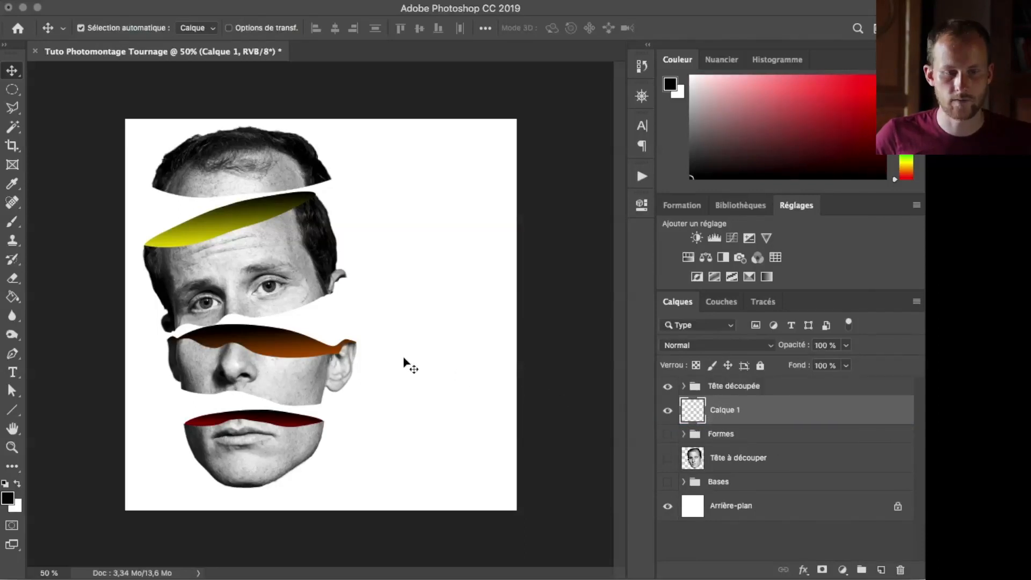
- Select a wide, flat ellipse under the chin on the new layer, fill it with black and deselect it
{"action": "left_click", "coordinate": [12, 89]}
{"action": "left_click_drag", "start_coordinate": [191, 478], "coordinate": [332, 495]}
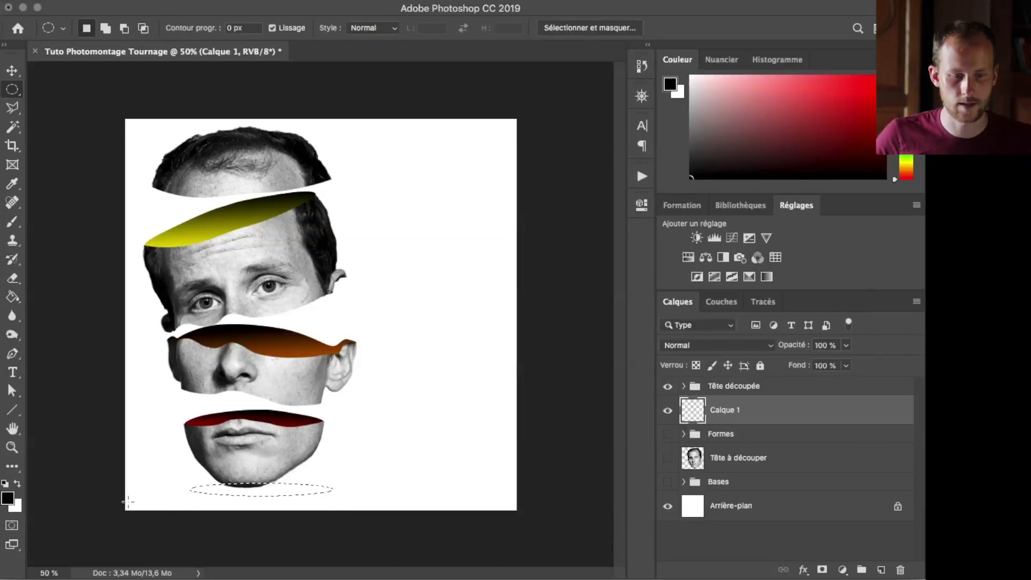
{"action": "key", "text": "g"}
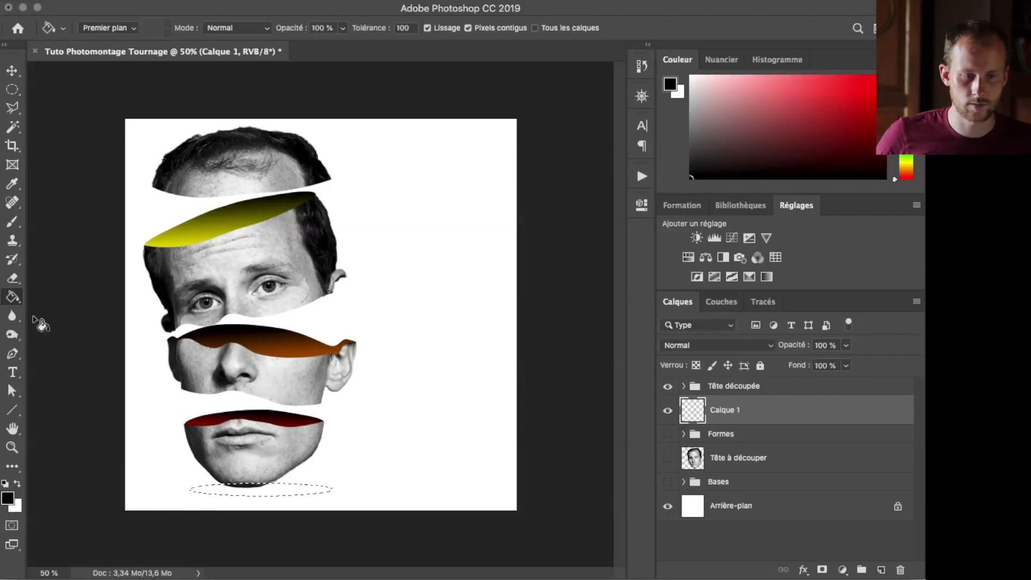
{"action": "left_click", "coordinate": [244, 493]}
{"action": "key", "text": "super+d"}
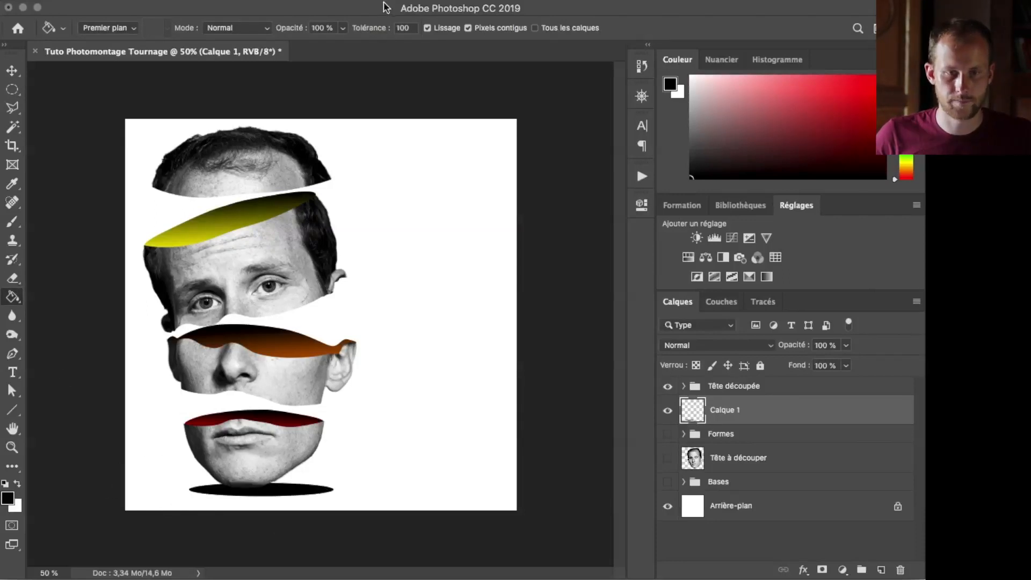
- Apply a horizontal directional blur (Flou directionnel) to the black ellipse, stretching it well beyond both ends
{"action": "left_click", "coordinate": [405, 8]}
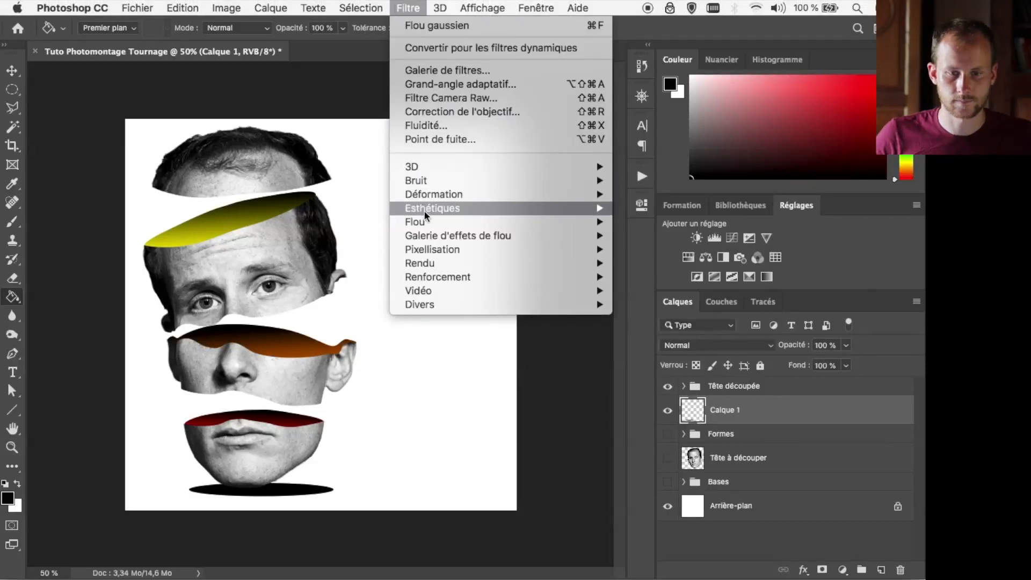
{"action": "mouse_move", "coordinate": [427, 219]}
{"action": "left_click", "coordinate": [659, 277]}
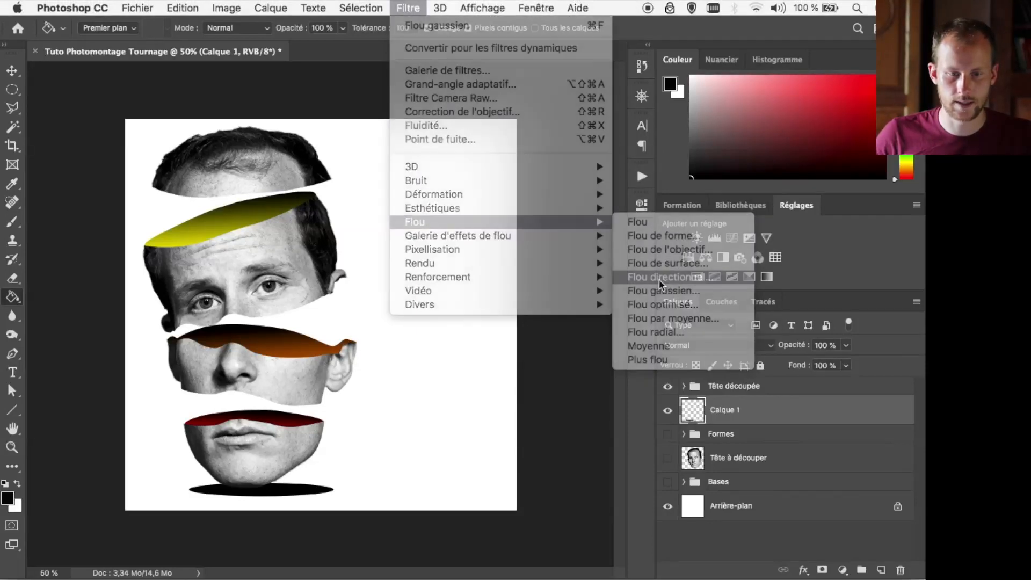
{"action": "left_click_drag", "start_coordinate": [92, 263], "coordinate": [96, 268]}
{"action": "left_click", "coordinate": [184, 37]}
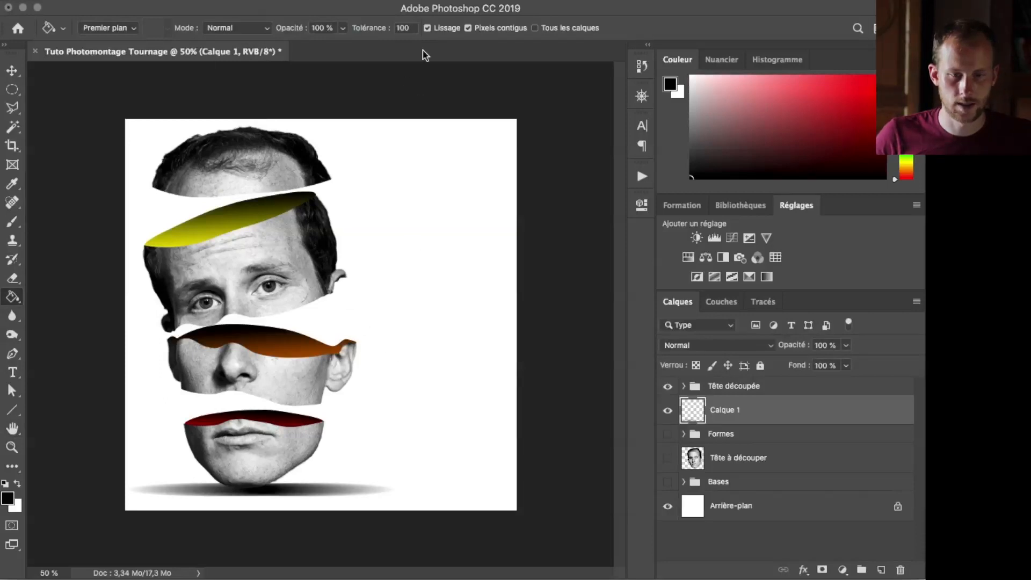
- Soften the shadow under the chin with a Gaussian blur of 6,4 pixels radius
{"action": "left_click", "coordinate": [409, 9]}
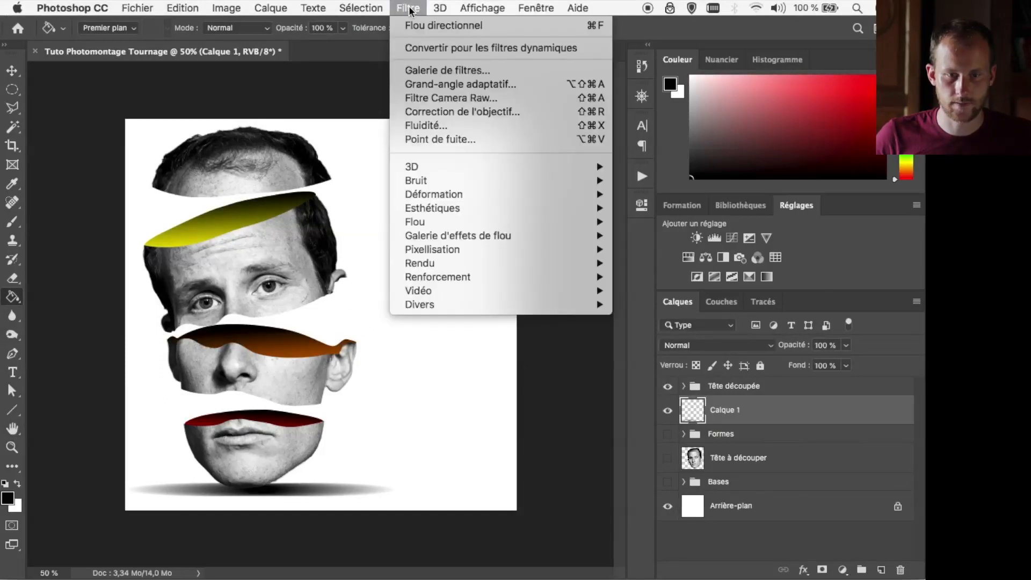
{"action": "mouse_move", "coordinate": [430, 220]}
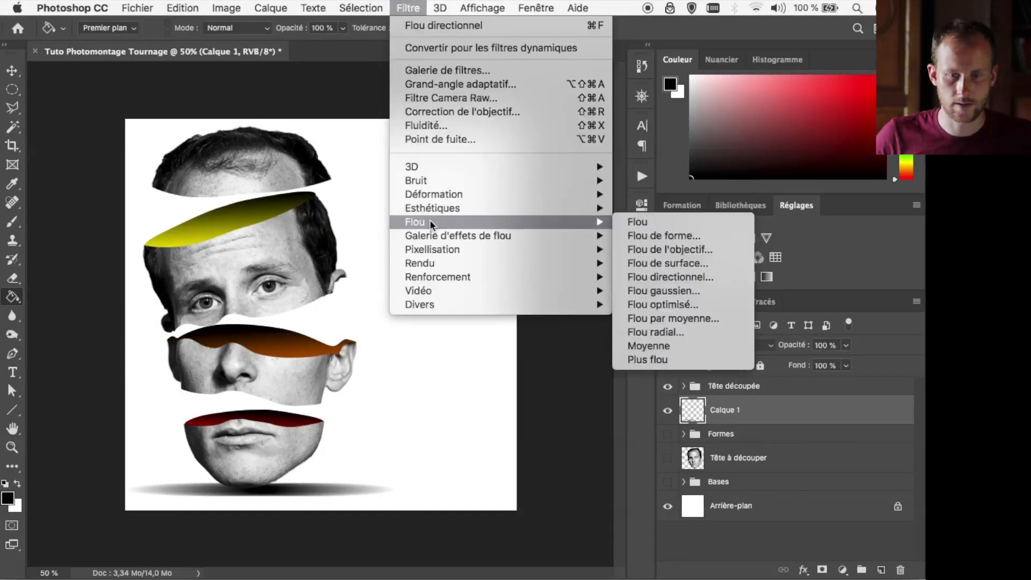
{"action": "left_click", "coordinate": [652, 291]}
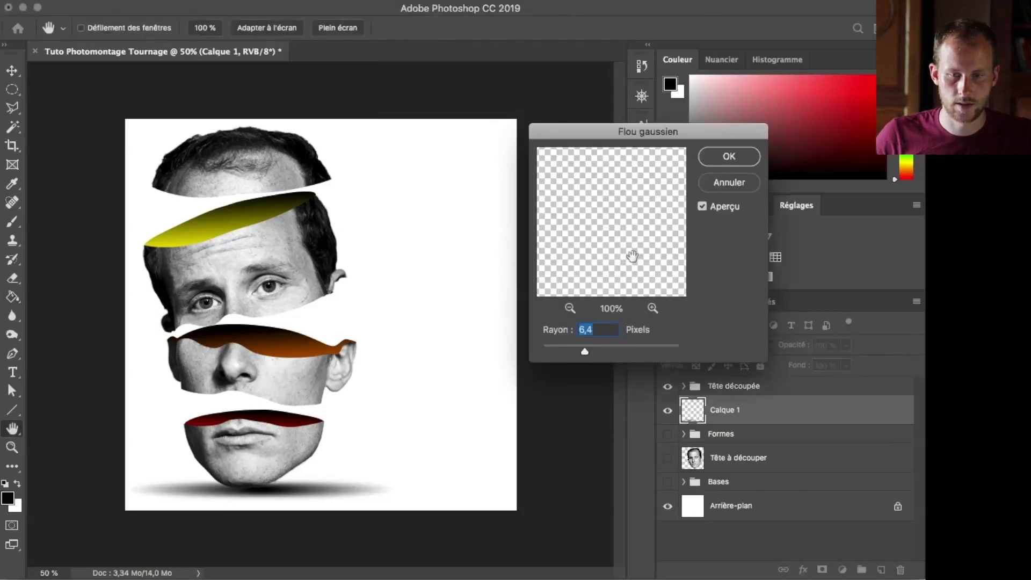
{"action": "left_click", "coordinate": [714, 159]}
{"action": "key", "text": "g"}
- Reduce the shadow layer's opacity to 65% and scale the shadow down slightly
{"action": "left_click", "coordinate": [846, 345]}
{"action": "left_click_drag", "start_coordinate": [835, 368], "coordinate": [824, 366]}
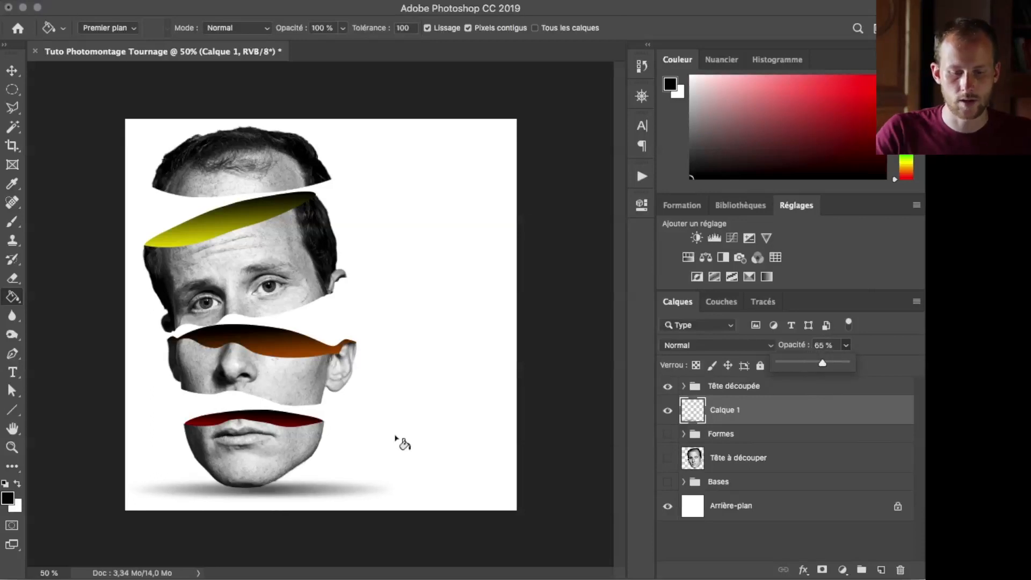
{"action": "key", "text": "ctrl+t"}
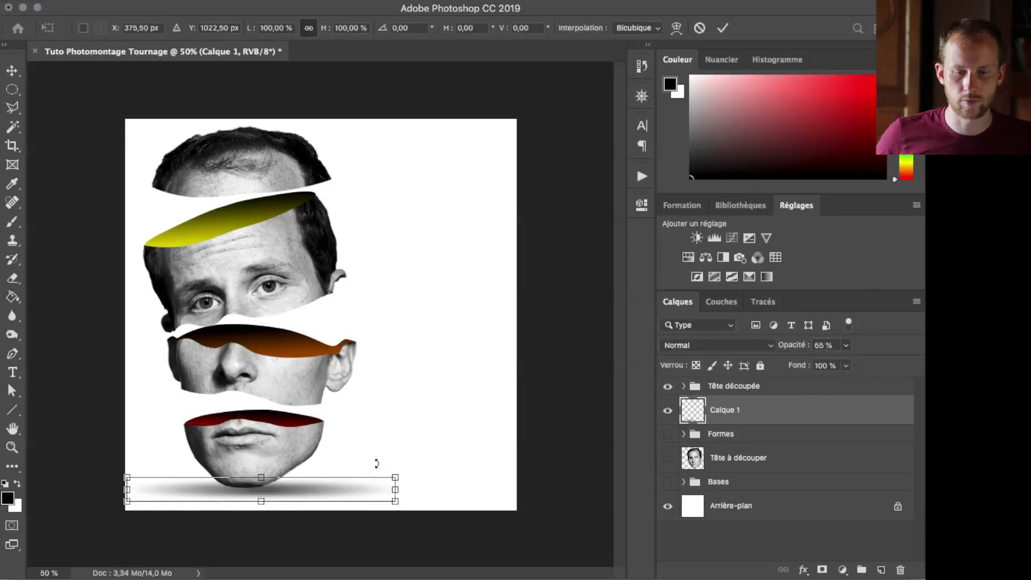
{"action": "left_click_drag", "start_coordinate": [396, 476], "coordinate": [368, 479]}
{"action": "key", "text": "Return"}
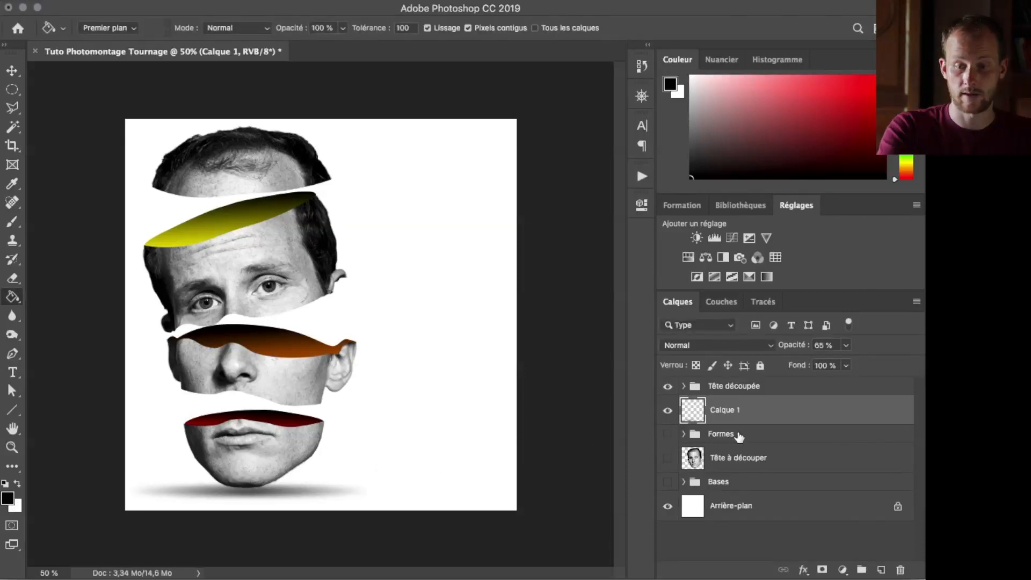
- Scale the Tête découpée group to about 90,80% and position it slightly above the shadow so the head floats
{"action": "left_click", "coordinate": [720, 389]}
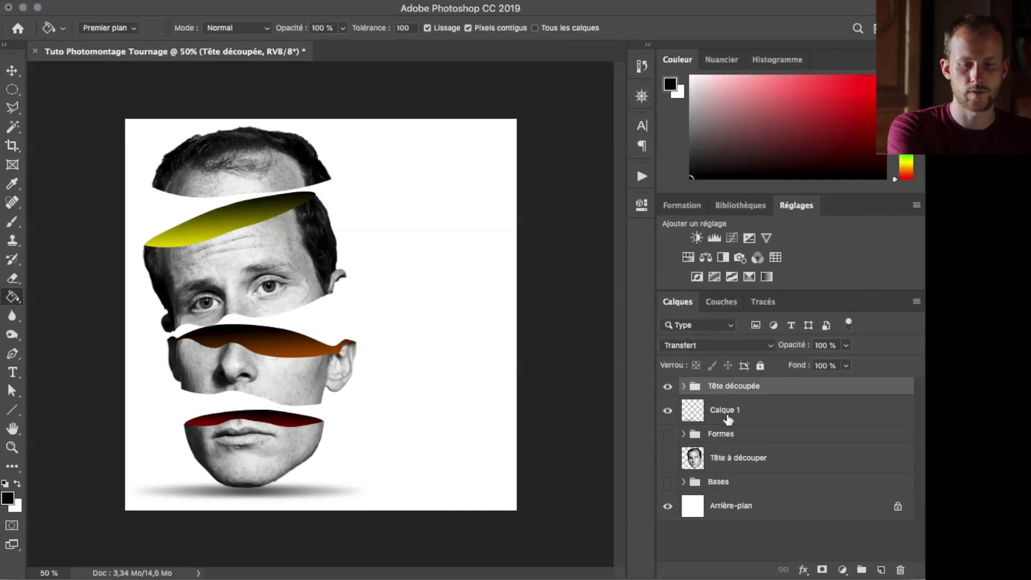
{"action": "key", "text": "ctrl+t"}
{"action": "left_click_drag", "start_coordinate": [257, 120], "coordinate": [241, 166]}
{"action": "left_click_drag", "start_coordinate": [262, 478], "coordinate": [258, 462]}
{"action": "left_click_drag", "start_coordinate": [243, 368], "coordinate": [236, 373]}
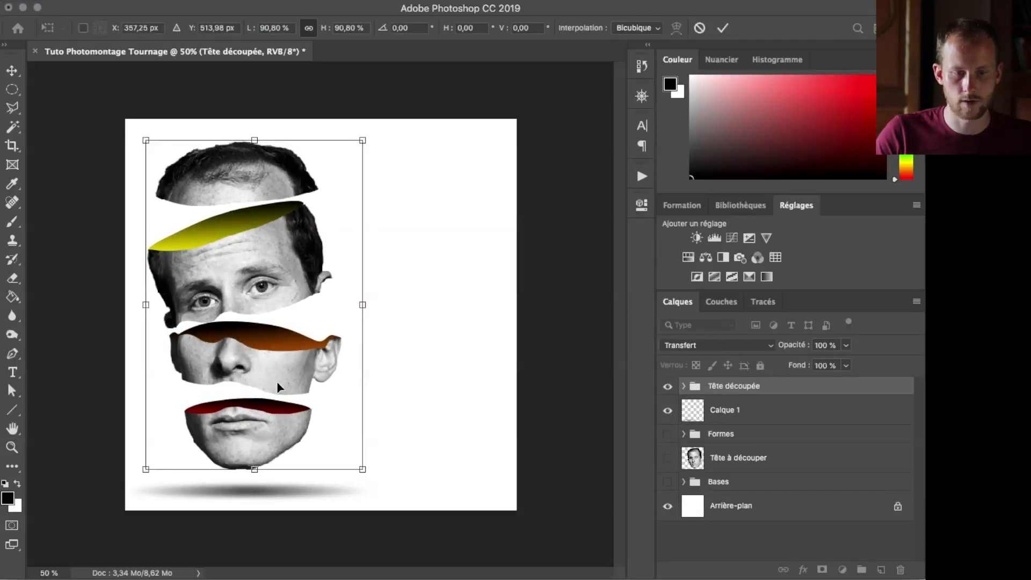
{"action": "key", "text": "Return"}
{"action": "key", "text": "g"}
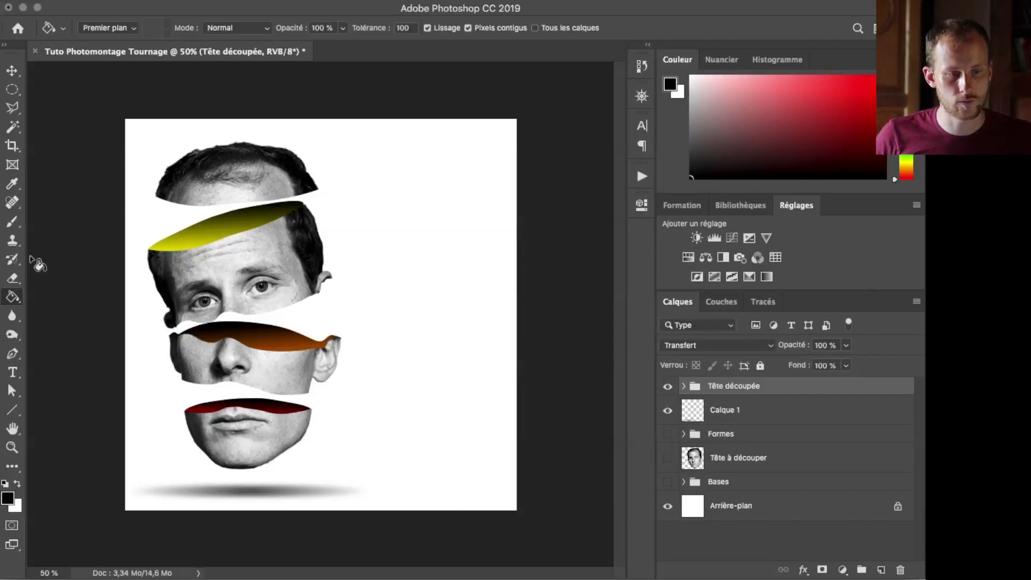
- Add the text "CONFINEMENT" beside the head with a second line "Don't loose your mind" set to 8 pt
{"action": "left_click", "coordinate": [12, 372]}
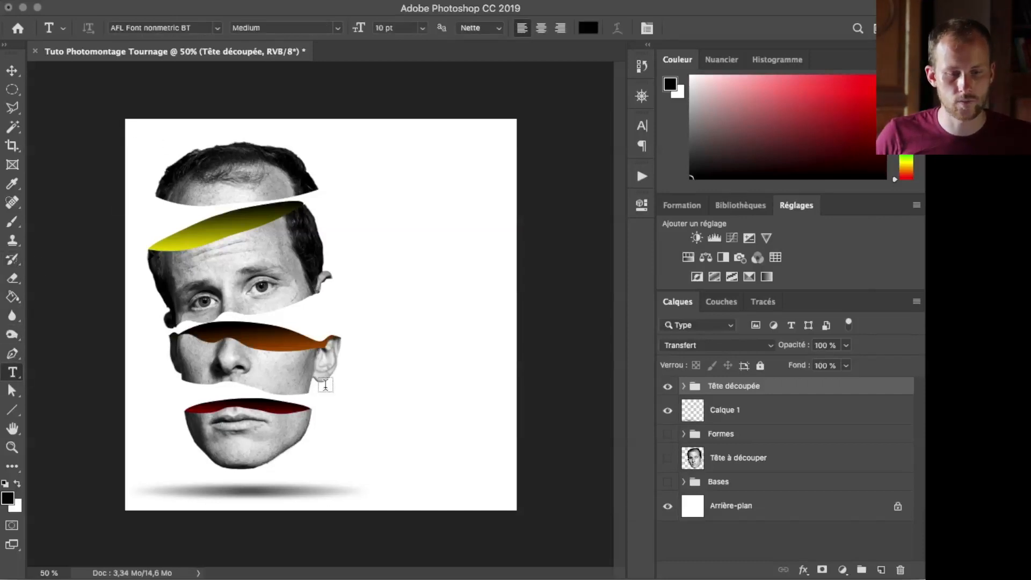
{"action": "left_click", "coordinate": [366, 340]}
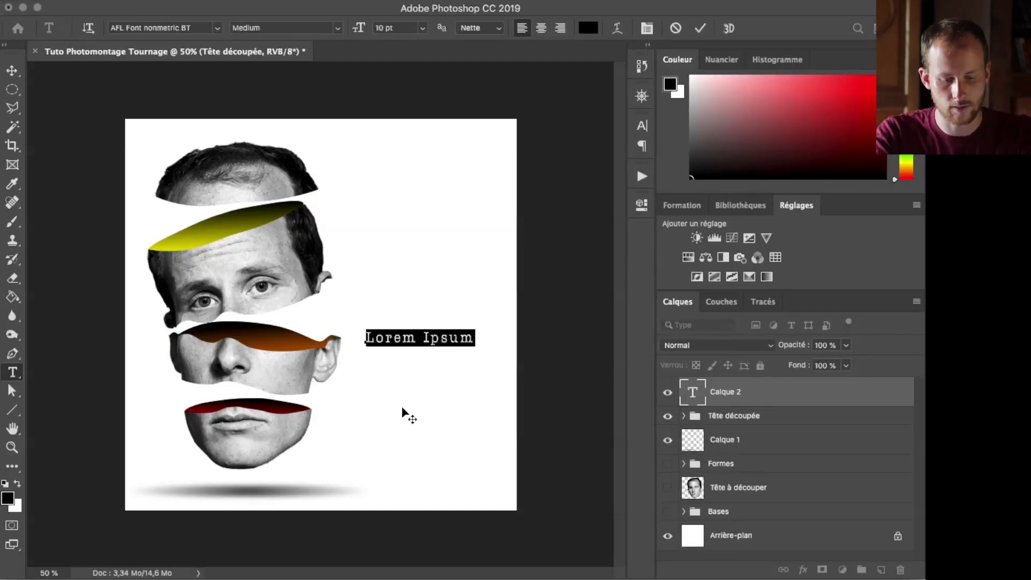
{"action": "type", "text": "confinement"}
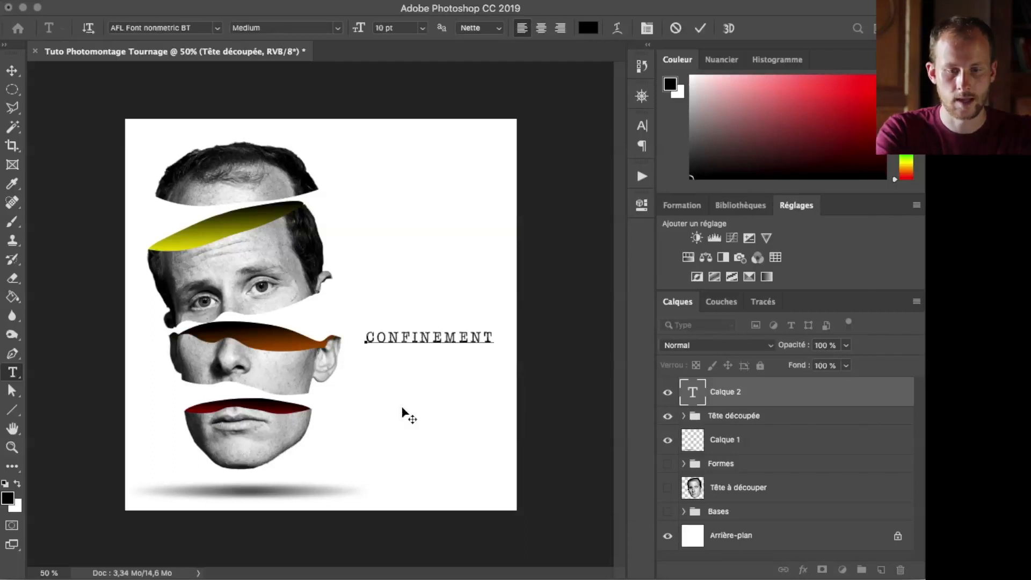
{"action": "type", "text": "Do"}
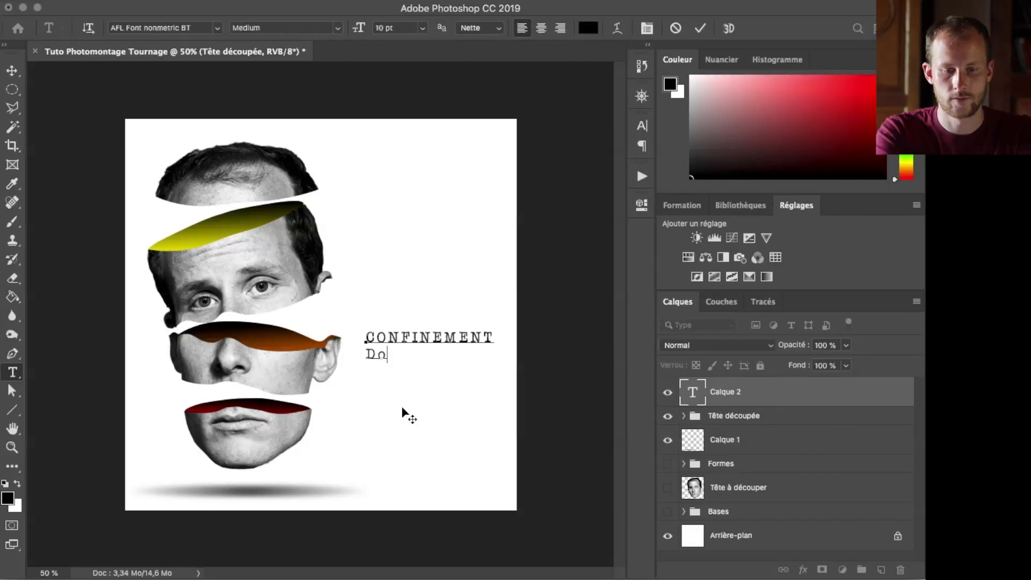
{"action": "type", "text": "n't loose your m"}
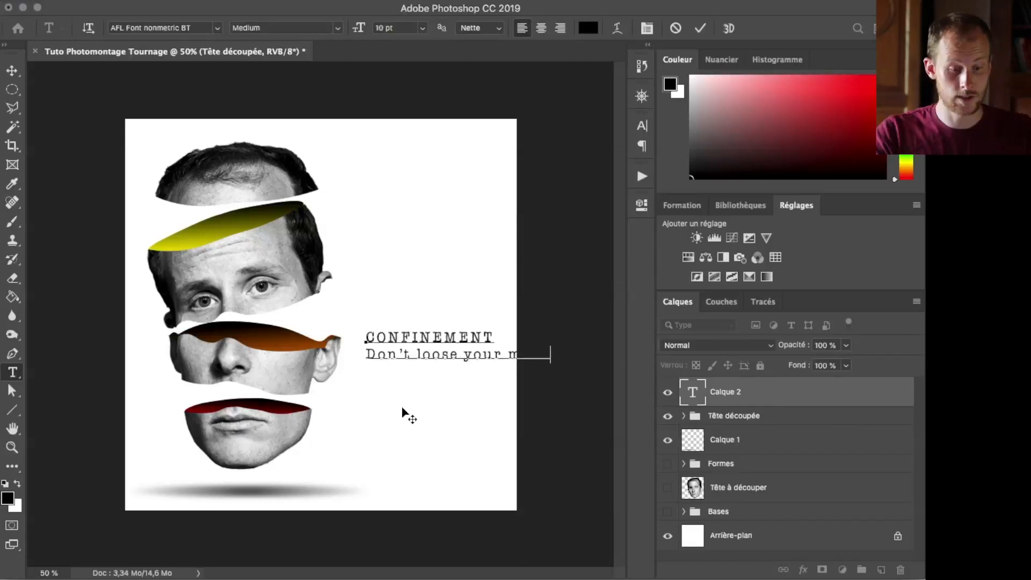
{"action": "left_click_drag", "start_coordinate": [362, 350], "coordinate": [555, 375]}
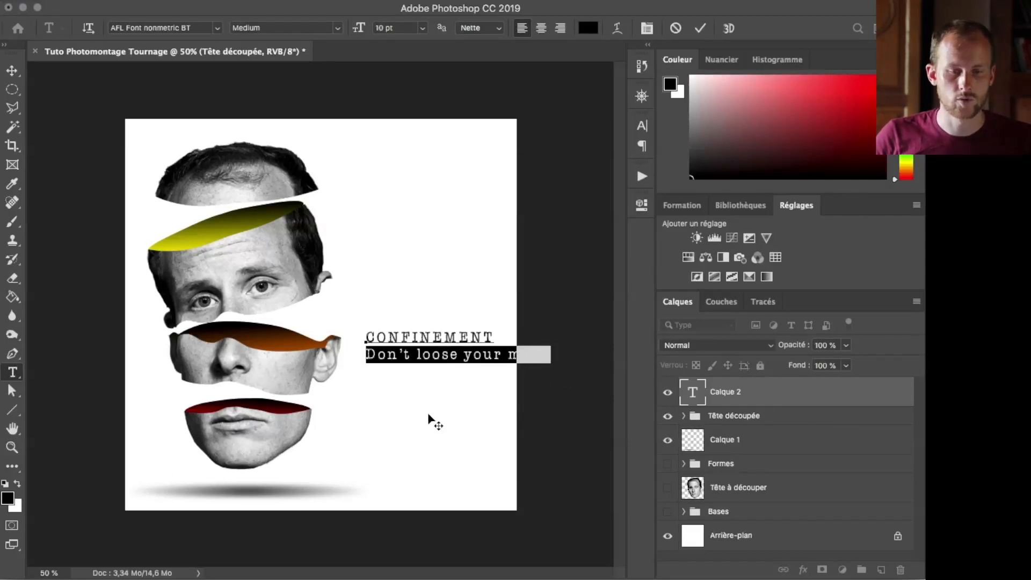
{"action": "left_click_drag", "start_coordinate": [361, 33], "coordinate": [359, 32]}
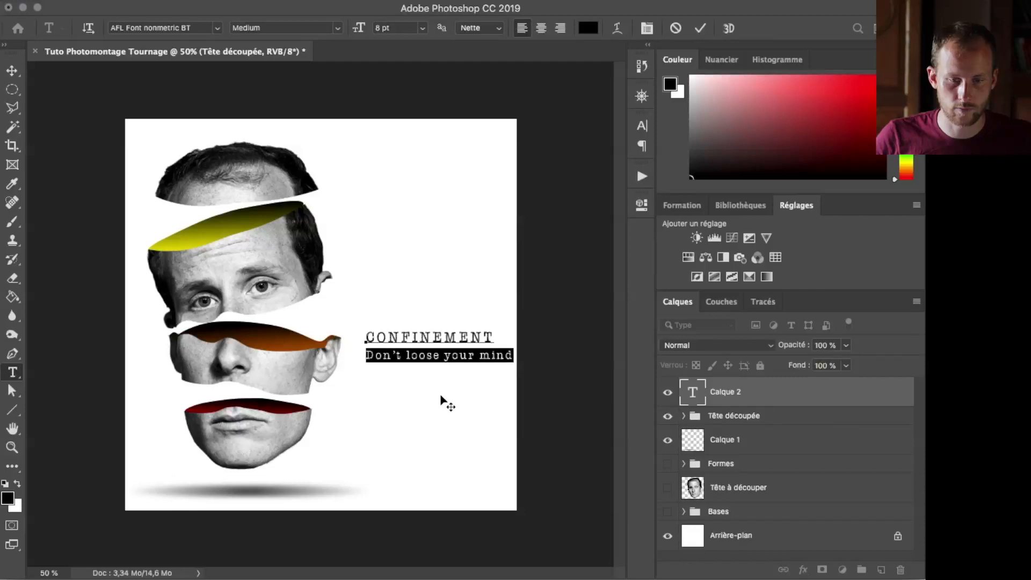
- Set the word CONFINEMENT in Abadi MT Condensed Extra Bold Regular at 16 pt
{"action": "left_click_drag", "start_coordinate": [486, 331], "coordinate": [361, 336]}
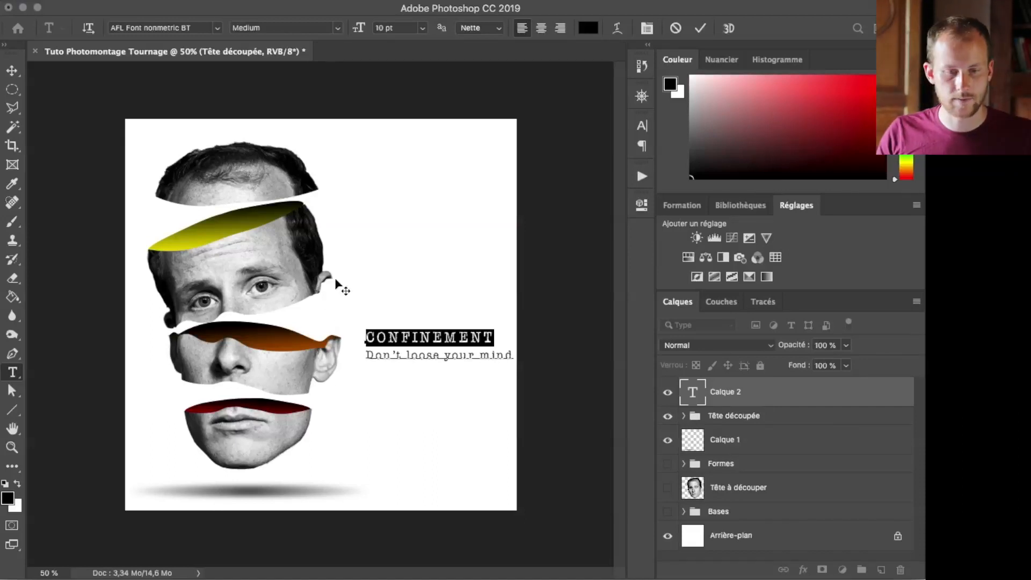
{"action": "left_click", "coordinate": [146, 26]}
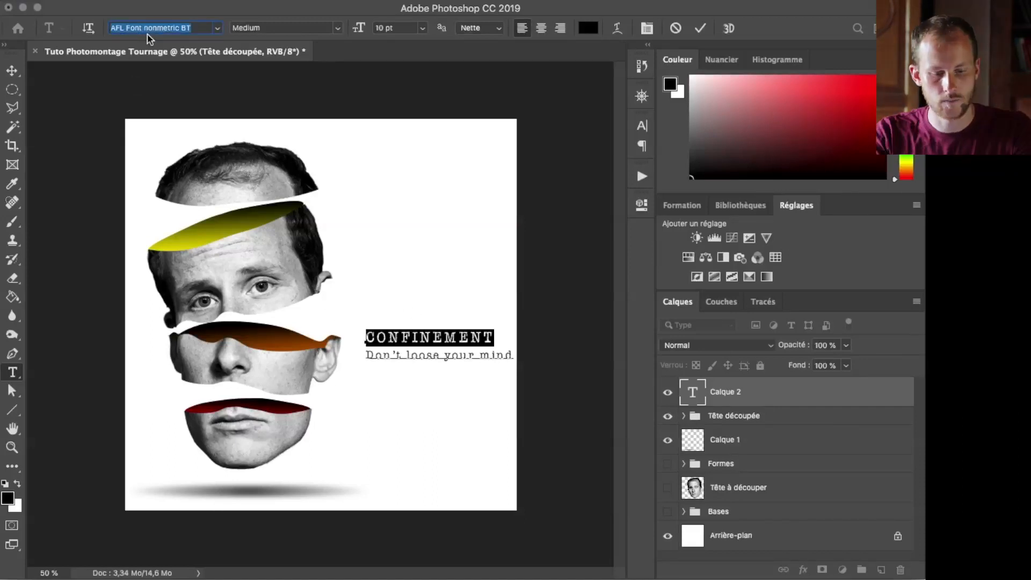
{"action": "type", "text": "aba"}
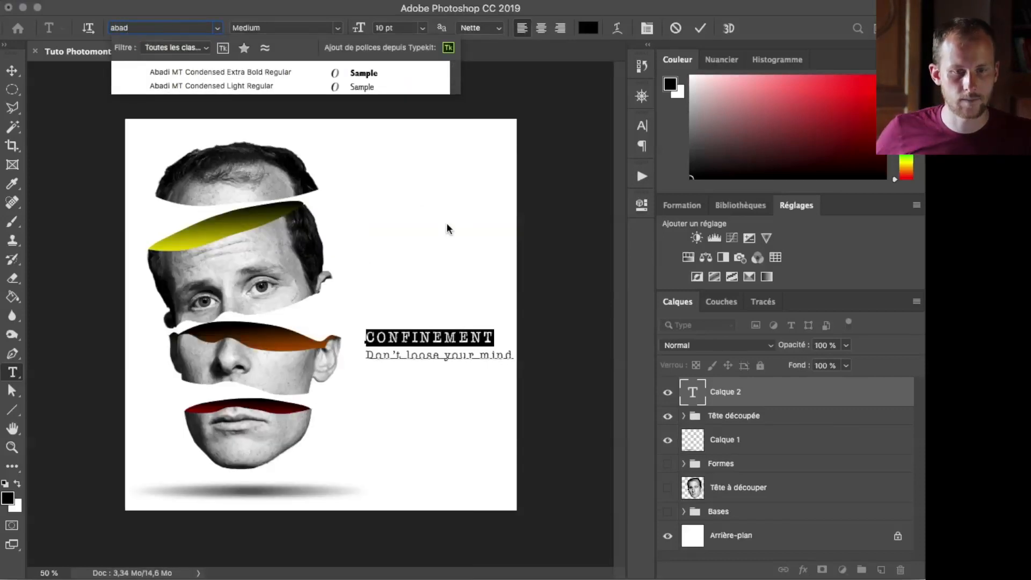
{"action": "type", "text": "d"}
{"action": "left_click", "coordinate": [258, 70]}
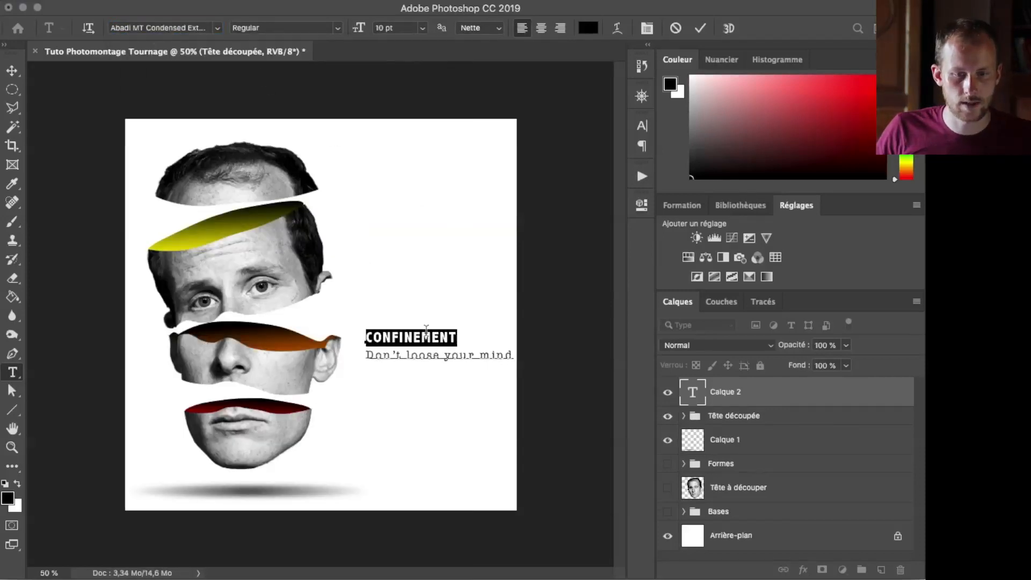
{"action": "left_click_drag", "start_coordinate": [360, 29], "coordinate": [360, 31]}
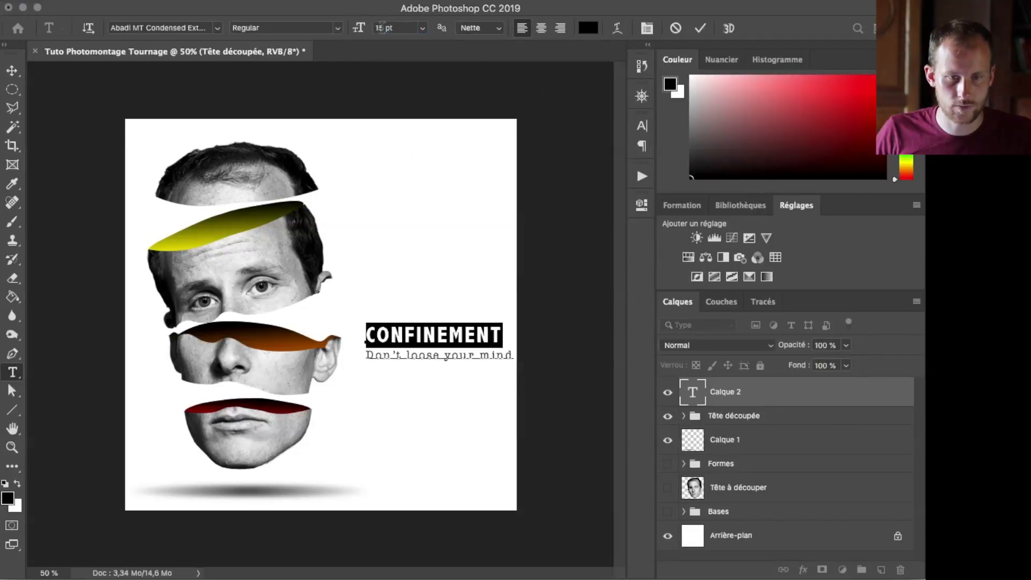
{"action": "left_click", "coordinate": [386, 28]}
{"action": "type", "text": "16"}
{"action": "key", "text": "Return"}
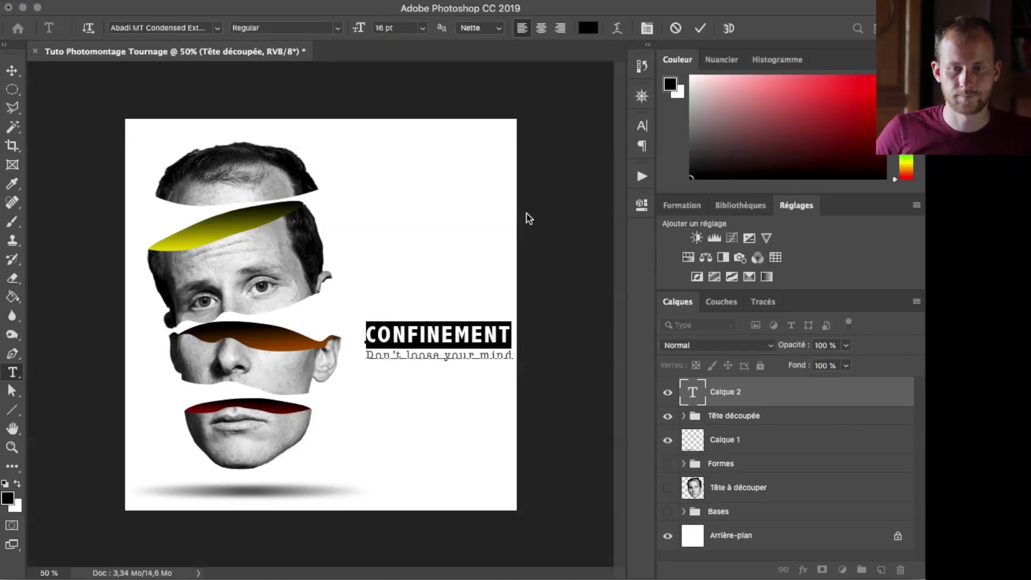
- Increase the leading of the line "Don't loose your mind" slightly to separate it from the title, and commit the text
{"action": "left_click", "coordinate": [393, 352]}
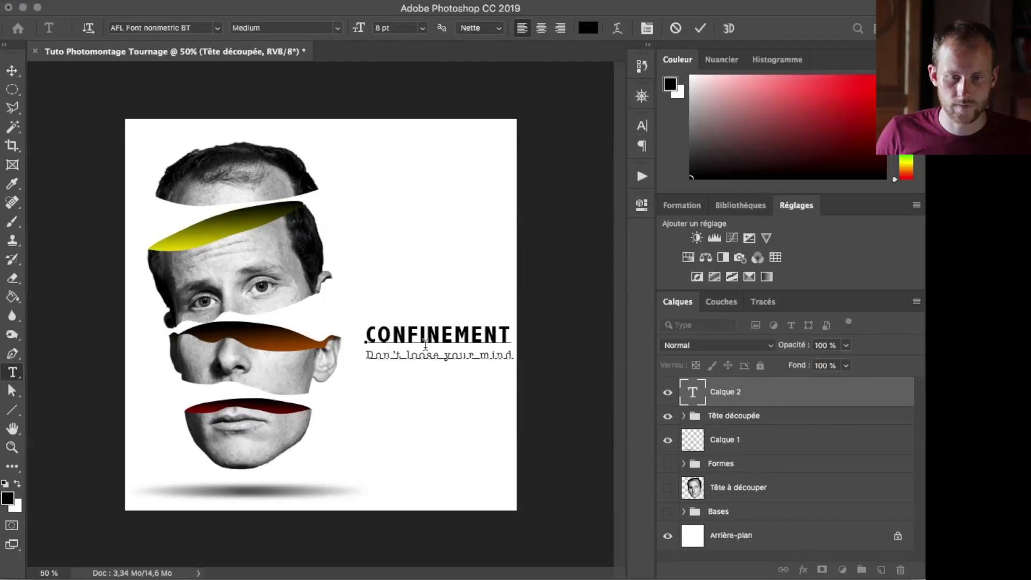
{"action": "left_click_drag", "start_coordinate": [367, 355], "coordinate": [526, 362]}
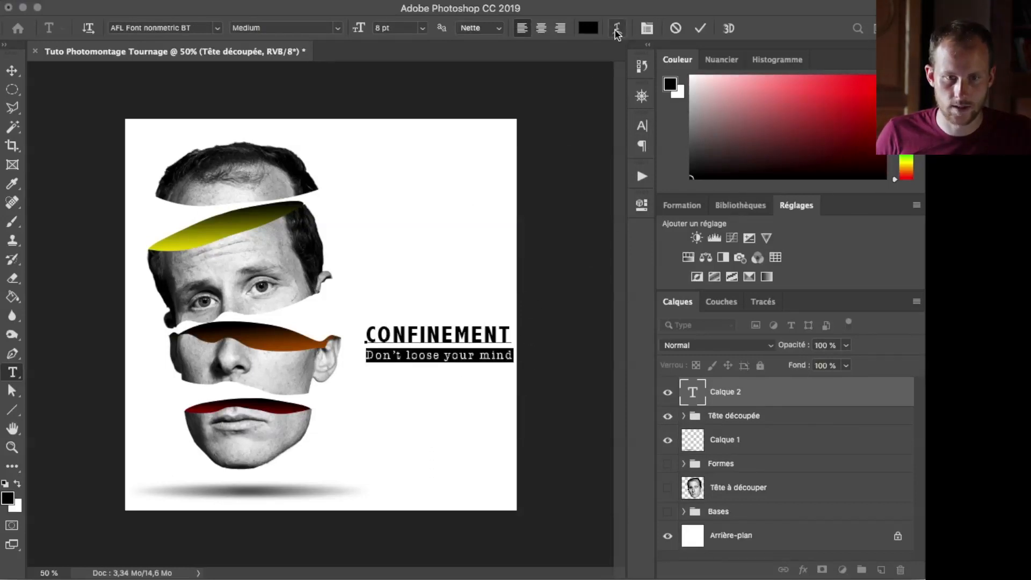
{"action": "left_click", "coordinate": [642, 126]}
{"action": "left_click_drag", "start_coordinate": [560, 173], "coordinate": [568, 171]}
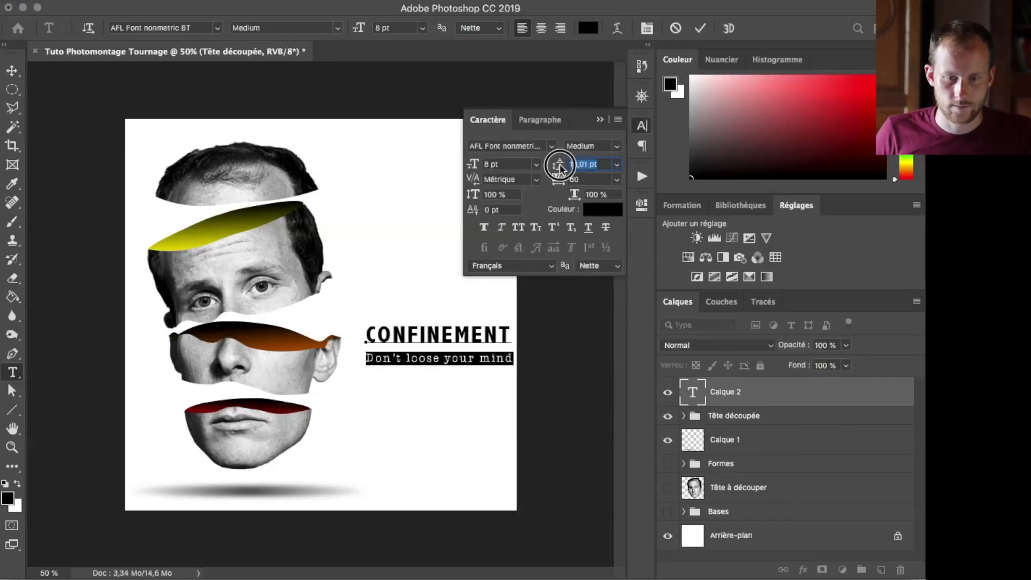
{"action": "left_click", "coordinate": [699, 29]}
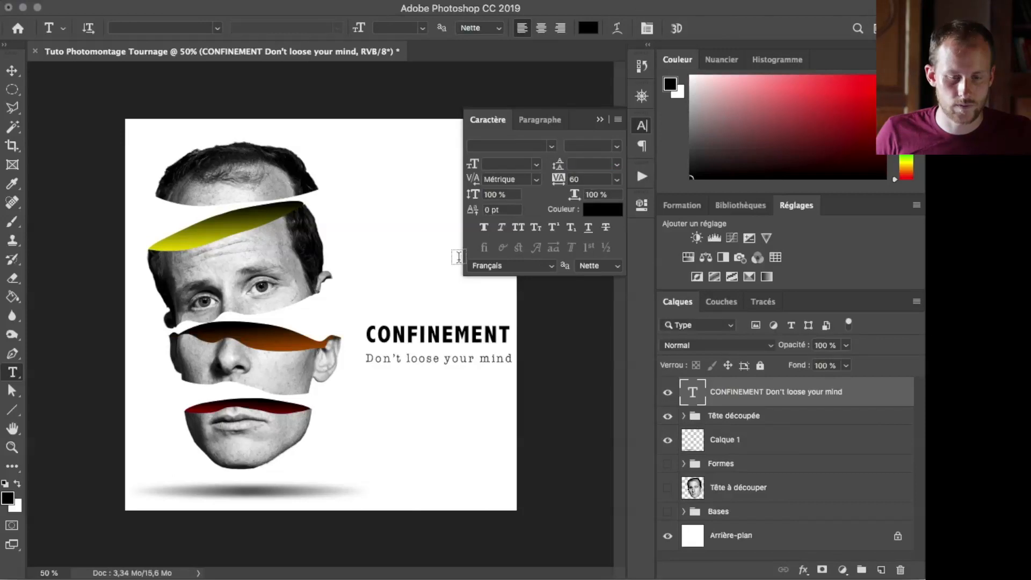
- Move the two-line title slightly down and closer to the head, level with the lower face slices
{"action": "key", "text": "v"}
{"action": "left_click_drag", "start_coordinate": [436, 329], "coordinate": [423, 349]}
{"action": "left_click", "coordinate": [641, 126]}
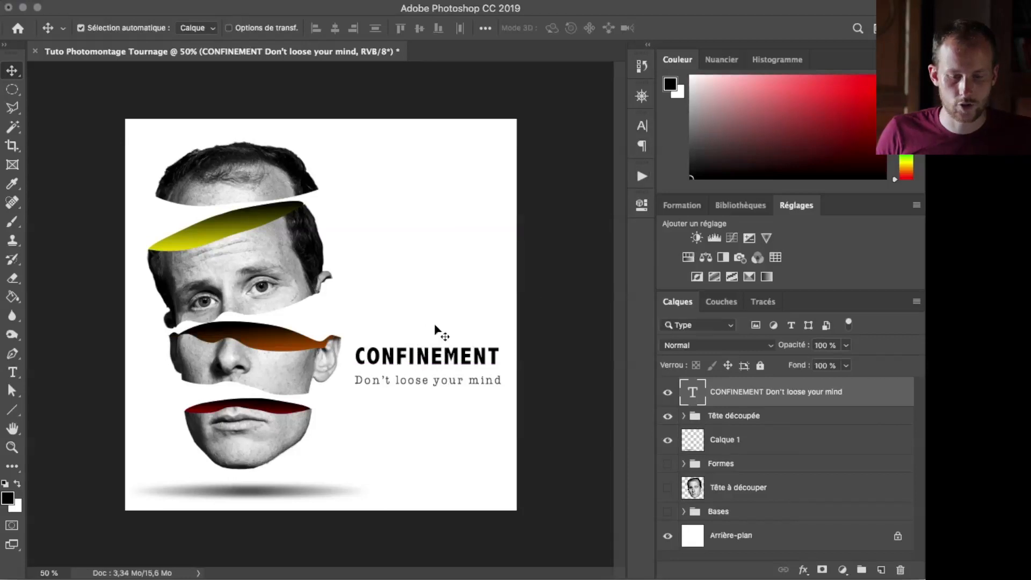
- Colour the letters "CON" of CONFINEMENT dark red (#710000), sampled from the inside of the lowest head slice
{"action": "key", "text": "t"}
{"action": "left_click_drag", "start_coordinate": [395, 355], "coordinate": [343, 356]}
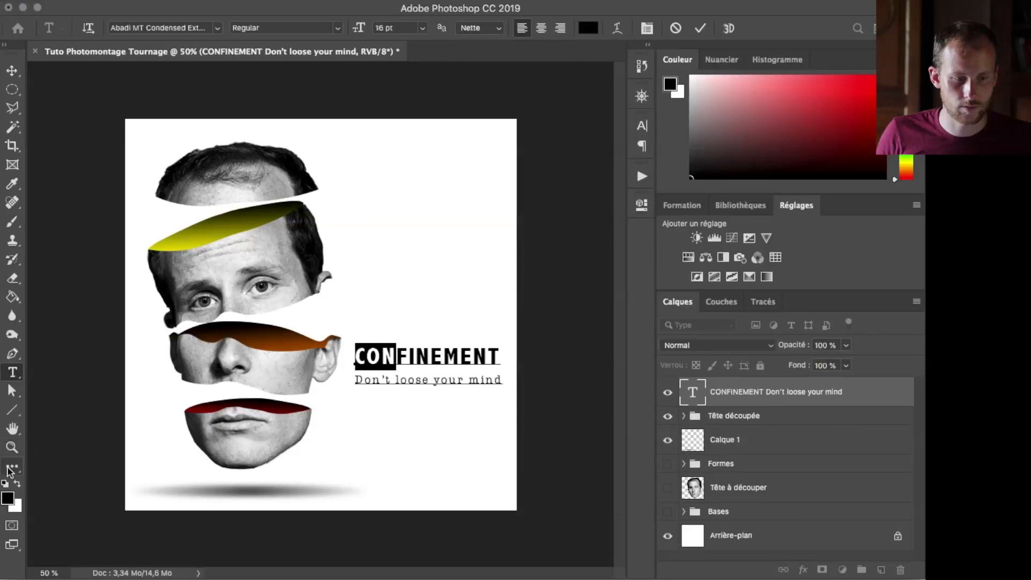
{"action": "left_click", "coordinate": [8, 498]}
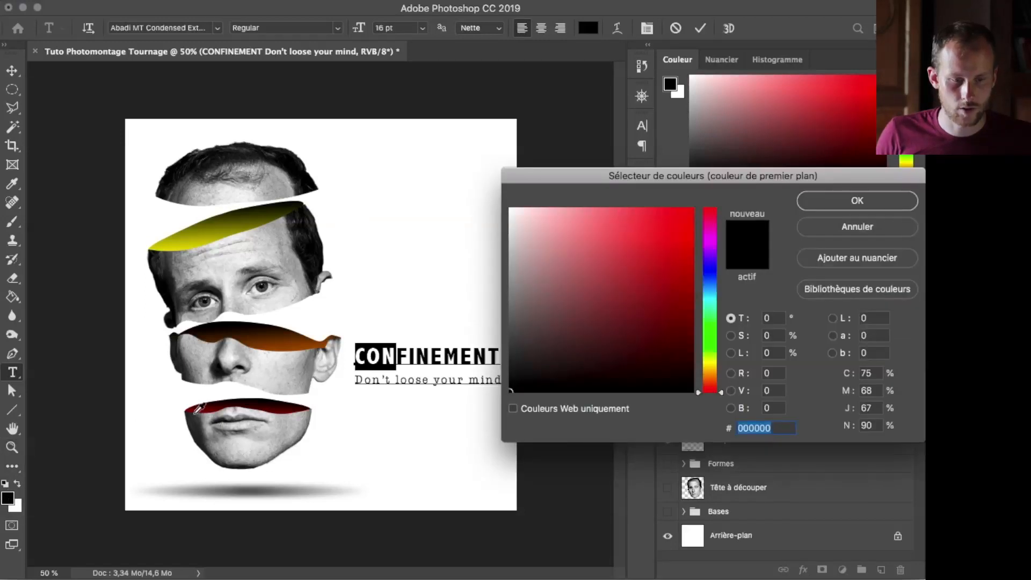
{"action": "left_click", "coordinate": [197, 409]}
{"action": "left_click", "coordinate": [816, 209]}
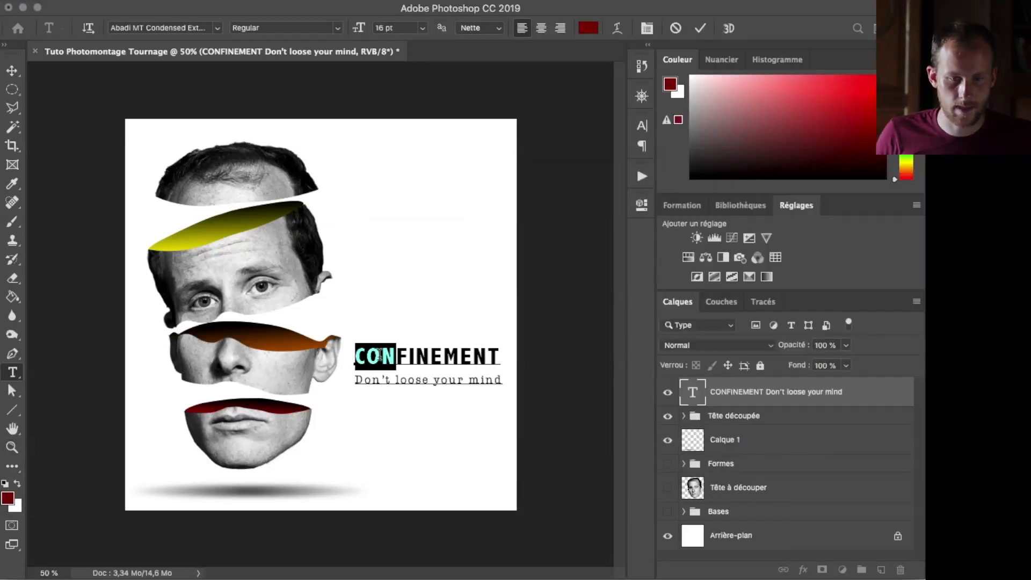
- Colour the letters "FIN" of CONFINEMENT brownish orange, sampled from the inside of the middle head slice
{"action": "left_click_drag", "start_coordinate": [397, 359], "coordinate": [431, 359]}
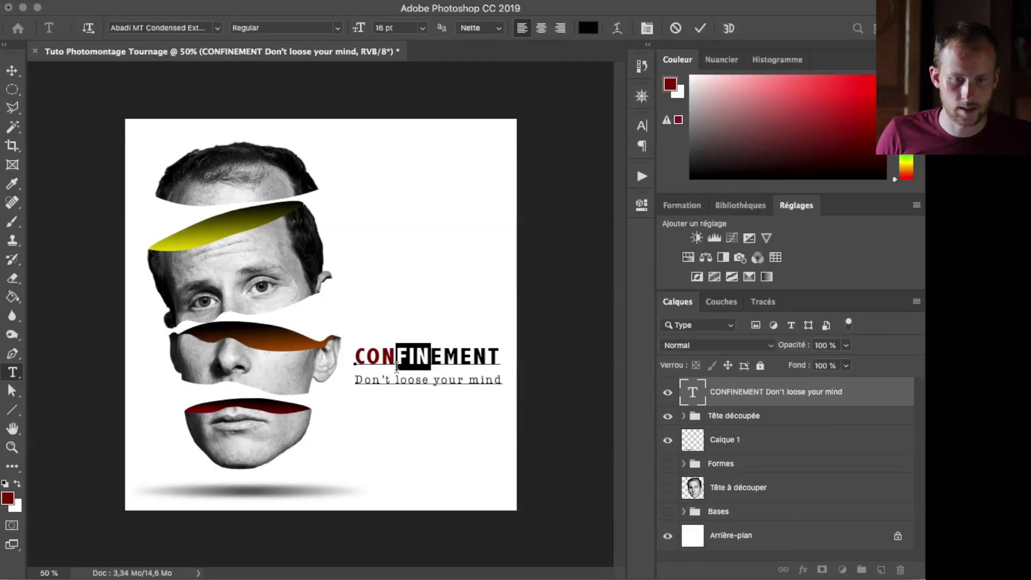
{"action": "left_click", "coordinate": [8, 497]}
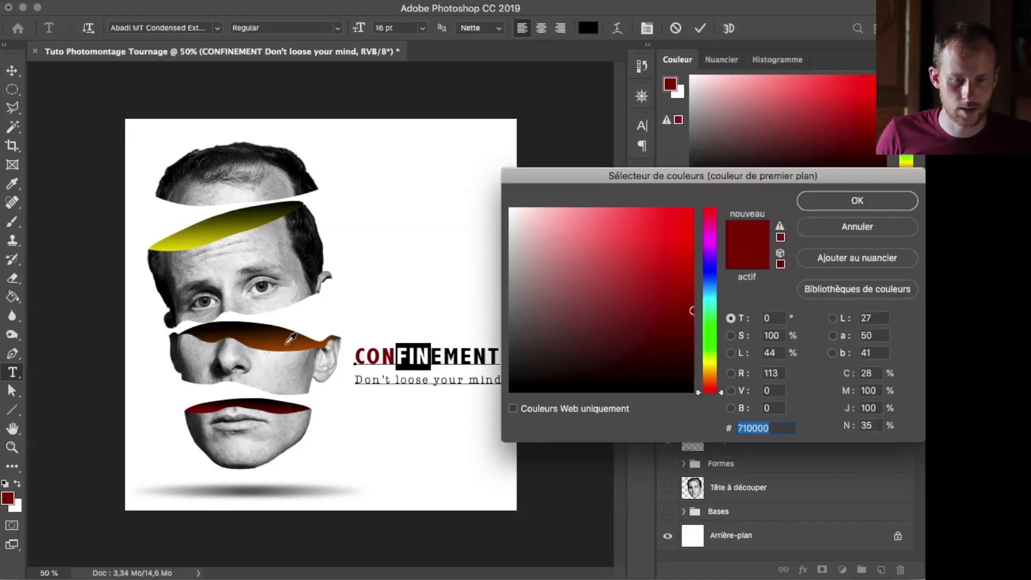
{"action": "left_click", "coordinate": [290, 338]}
{"action": "left_click", "coordinate": [831, 204]}
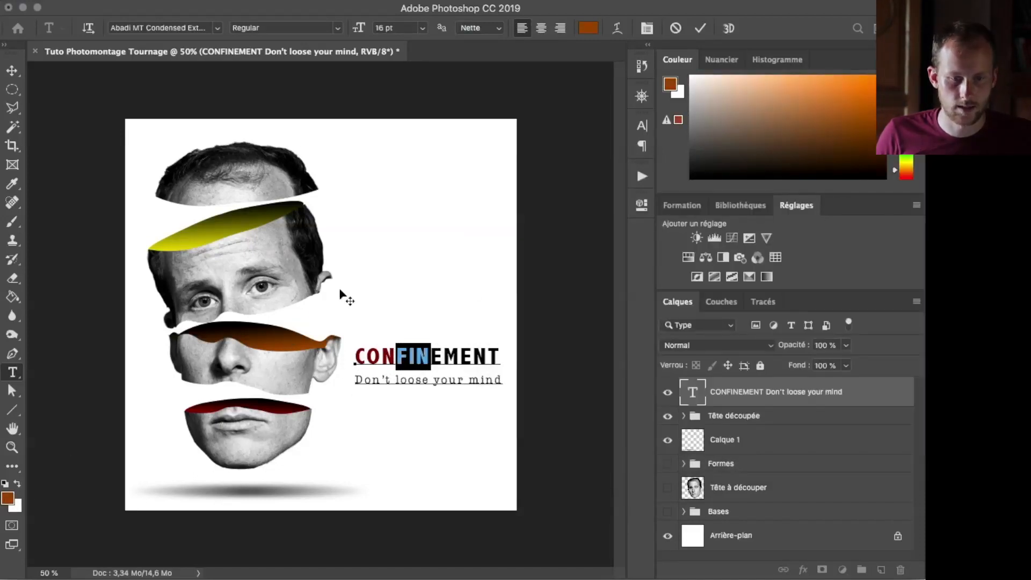
- Colour the letters "EME" yellow (#d2c71e), sampled from the inside of the upper head slice, leave "NT" black and commit the text
{"action": "left_click_drag", "start_coordinate": [432, 356], "coordinate": [461, 356]}
{"action": "key", "text": "shift+Right"}
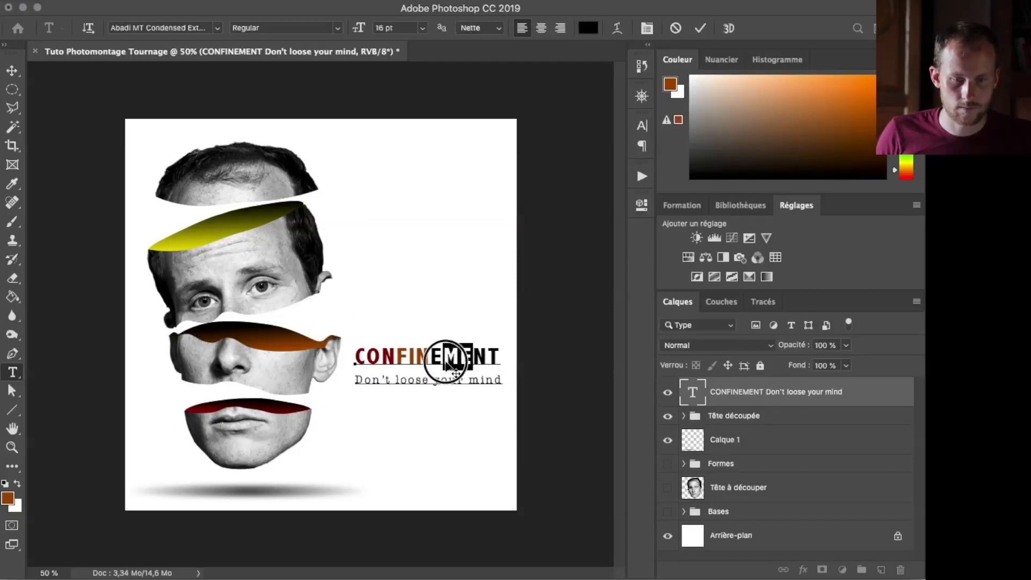
{"action": "left_click", "coordinate": [10, 503]}
{"action": "left_click", "coordinate": [182, 238]}
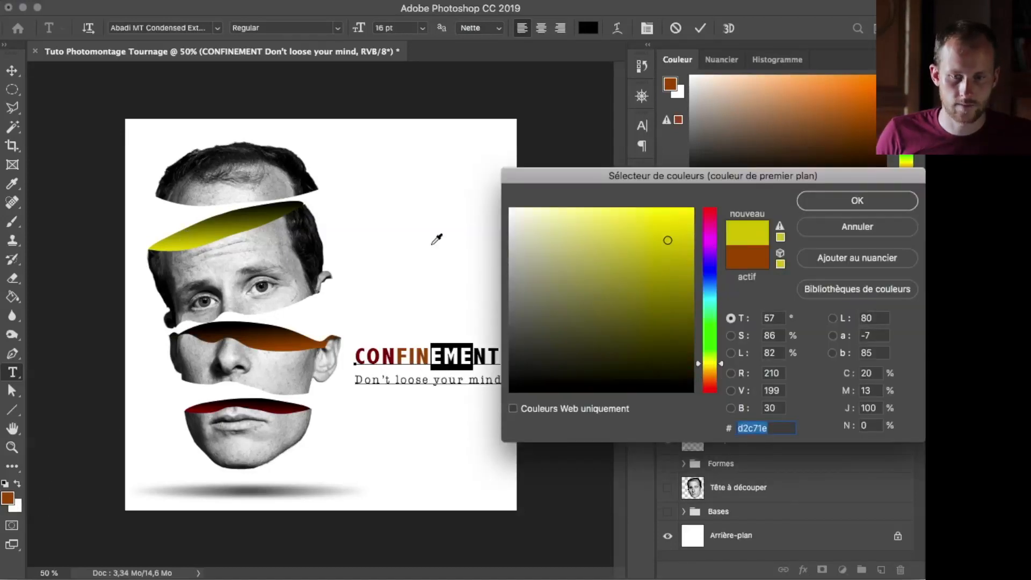
{"action": "left_click", "coordinate": [803, 201]}
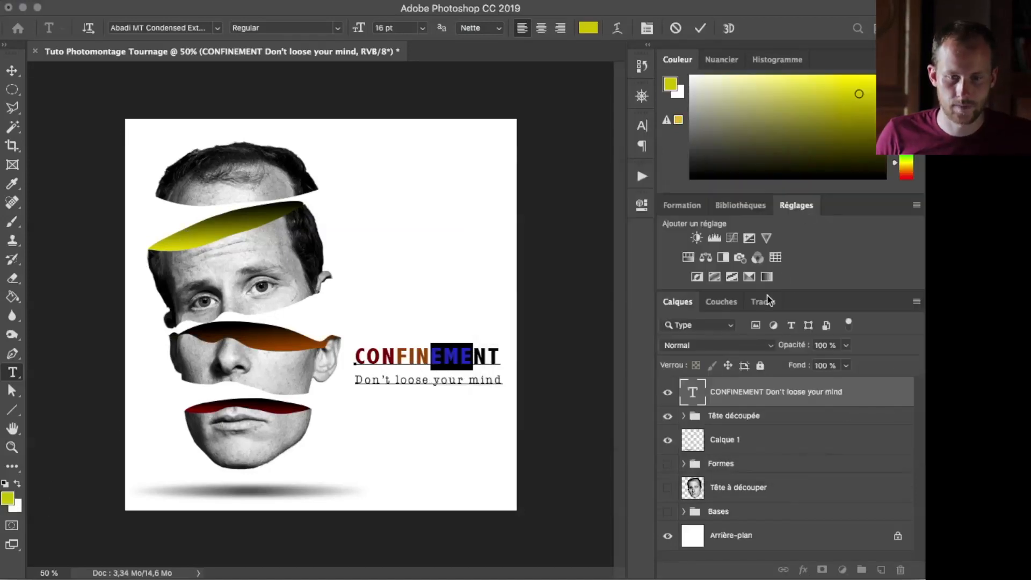
{"action": "left_click", "coordinate": [701, 27]}
{"action": "left_click_drag", "start_coordinate": [495, 355], "coordinate": [488, 354]}
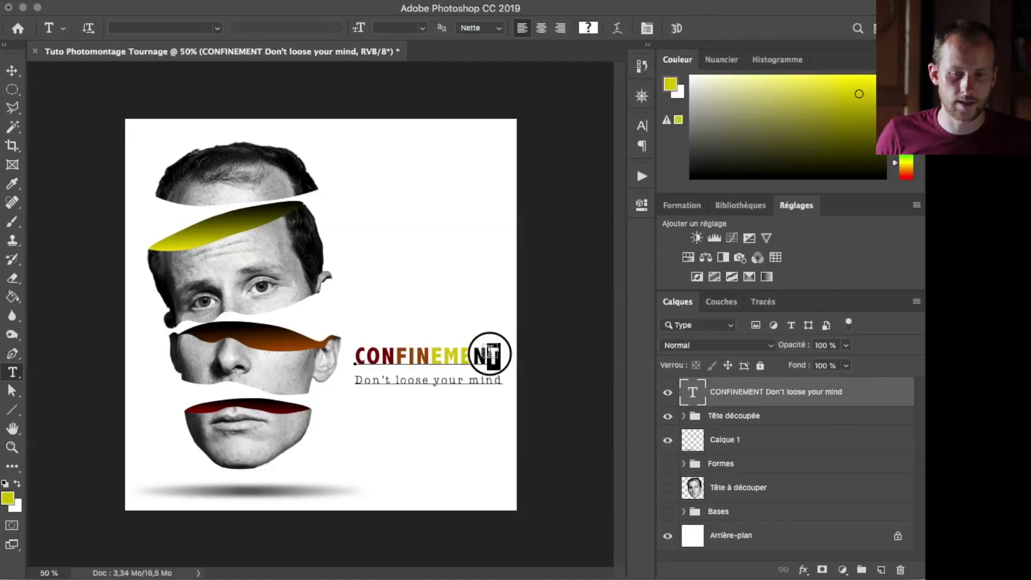
{"action": "left_click", "coordinate": [701, 28]}
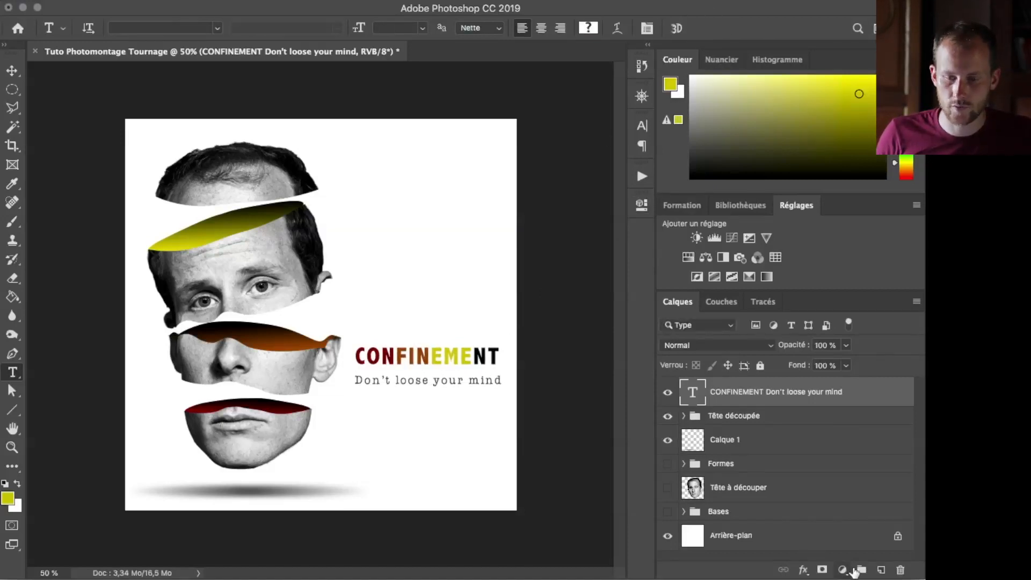
- Add a Teinte/Saturation adjustment layer above the title and clip it to the text layer
{"action": "left_click", "coordinate": [842, 570]}
{"action": "left_click", "coordinate": [789, 409]}
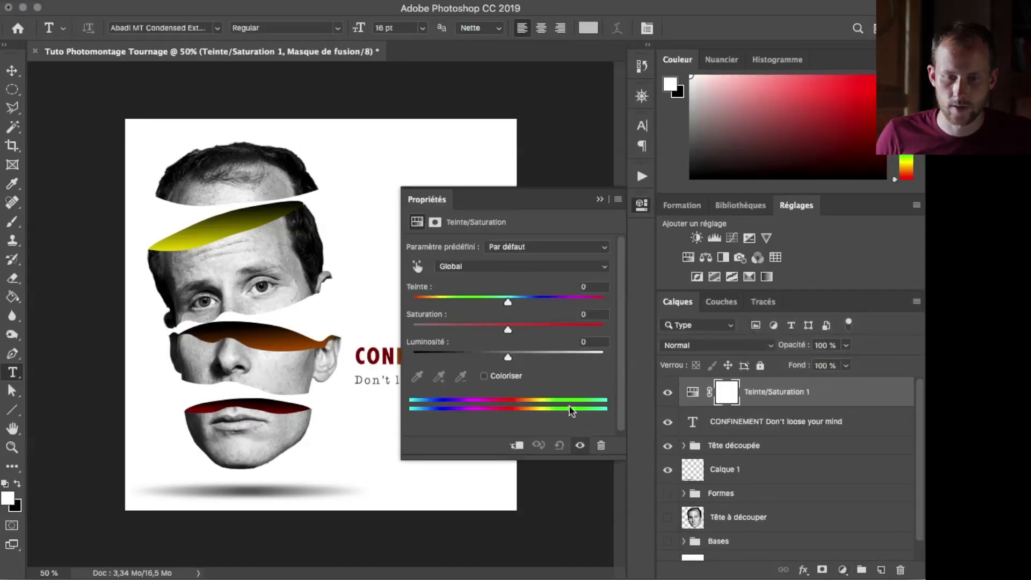
{"action": "left_click", "coordinate": [517, 445]}
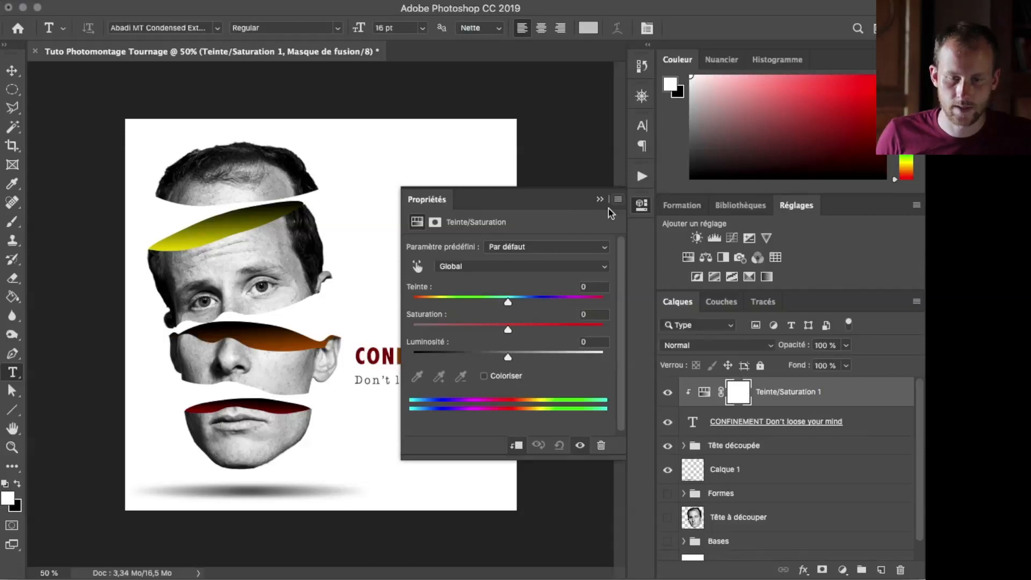
- Brighten the title colours with Saturation +23 and Luminosité +16, leaving Coloriser off
{"action": "key", "text": "f"}
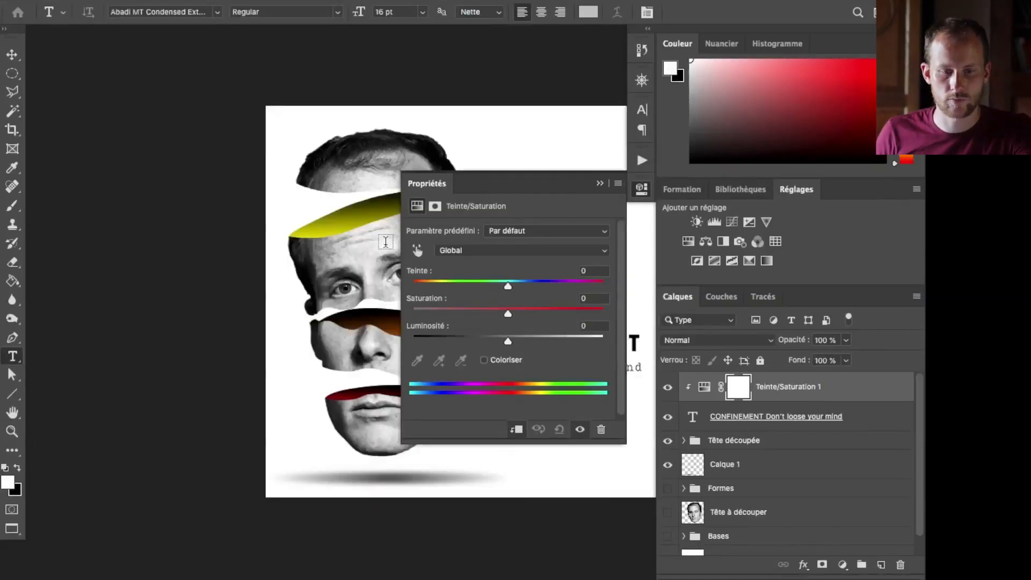
{"action": "scroll", "coordinate": [327, 296], "scroll_direction": "right", "scroll_amount": 10}
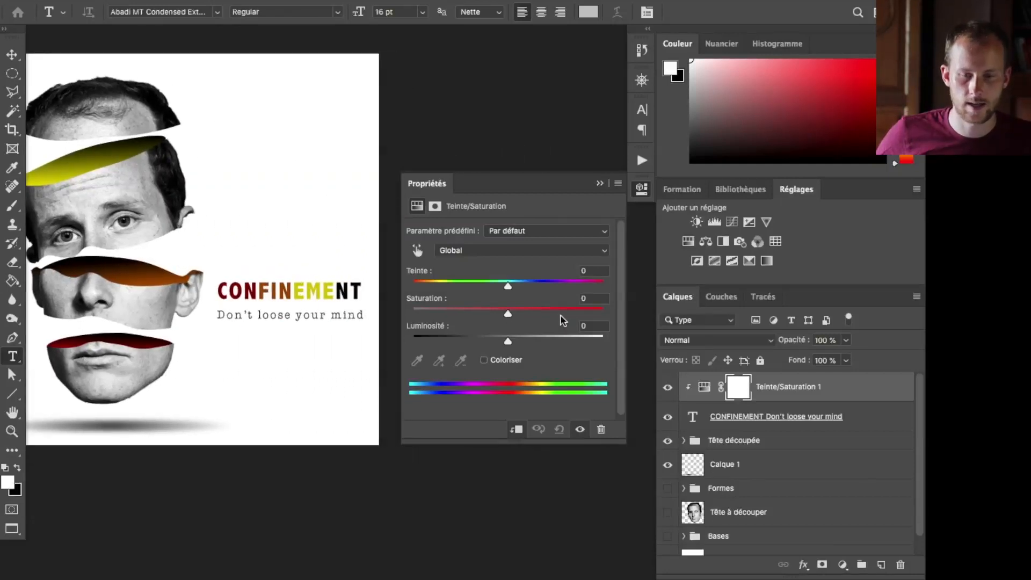
{"action": "left_click_drag", "start_coordinate": [507, 316], "coordinate": [530, 315]}
{"action": "left_click", "coordinate": [539, 316]}
{"action": "left_click", "coordinate": [488, 365]}
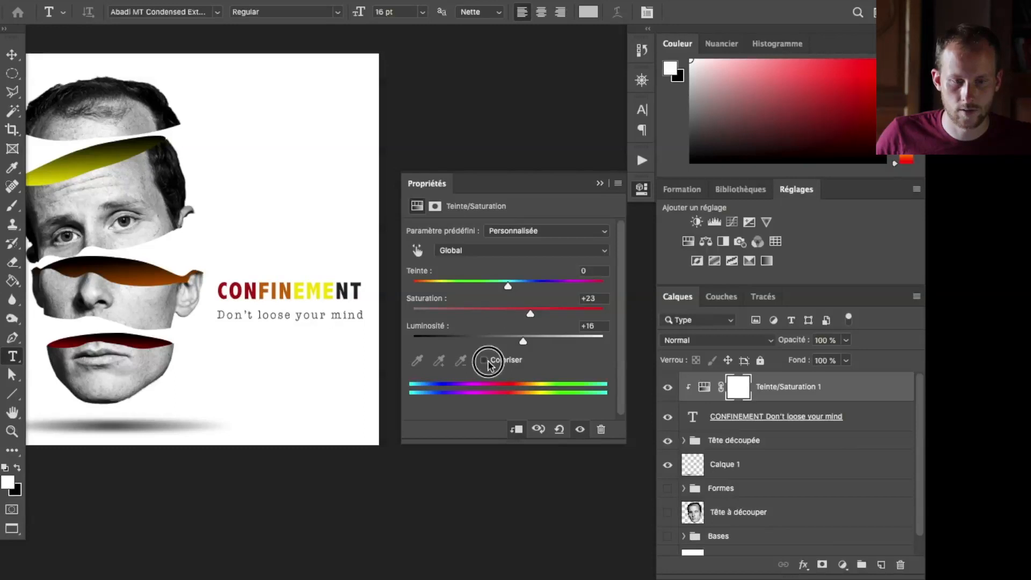
{"action": "left_click", "coordinate": [490, 364]}
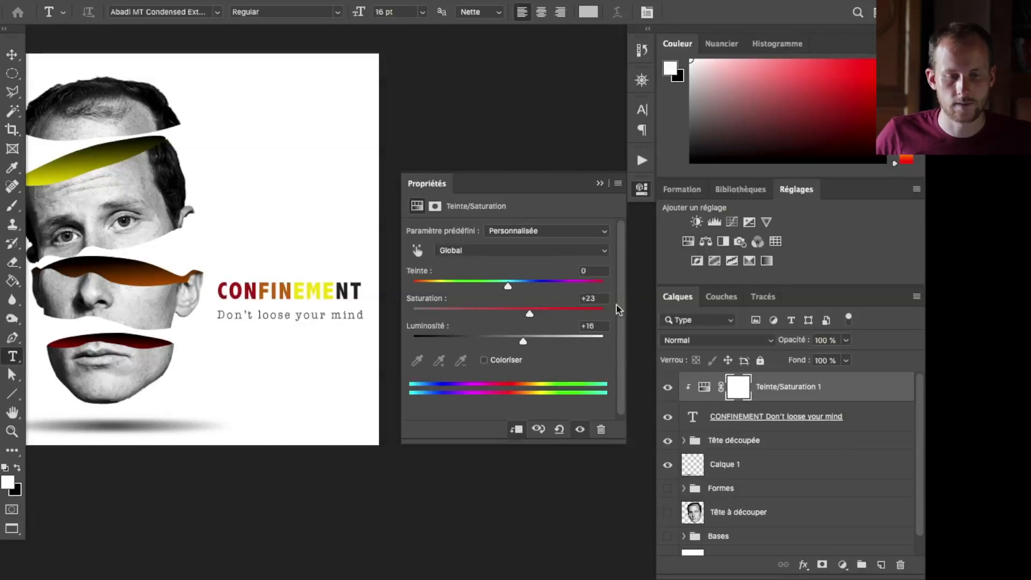
{"action": "left_click", "coordinate": [641, 193]}
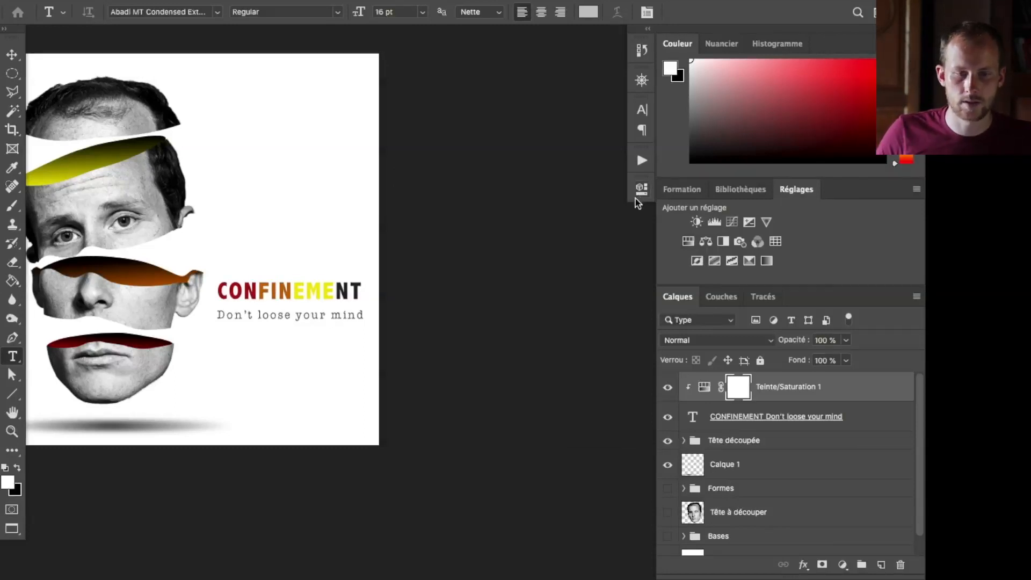
- Add a black 1 px Contour layer style to the title text, positioned Extérieur at 100% opacity
{"action": "double_click", "coordinate": [875, 417]}
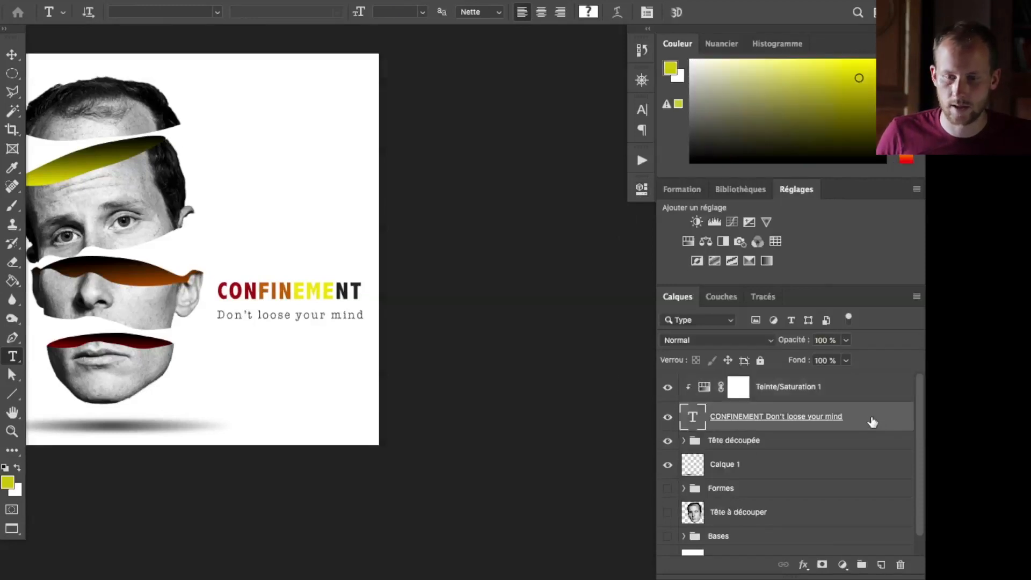
{"action": "left_click", "coordinate": [173, 240]}
{"action": "left_click", "coordinate": [202, 245]}
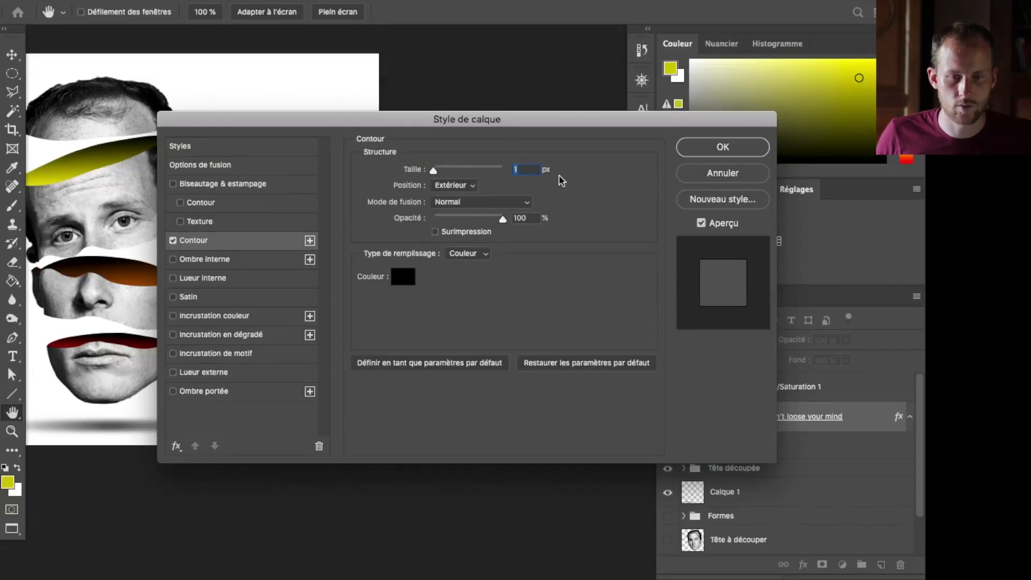
{"action": "left_click", "coordinate": [718, 150]}
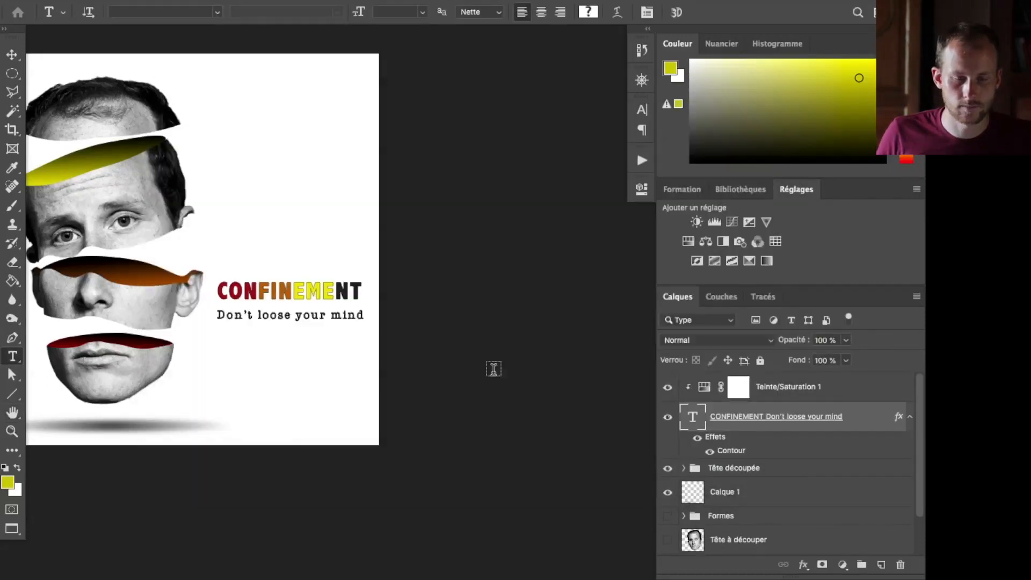
- Show the whole montage in full-screen mode on a black surround to examine the head, shadow and title together
{"action": "scroll", "coordinate": [516, 416], "scroll_direction": "down", "scroll_amount": 2}
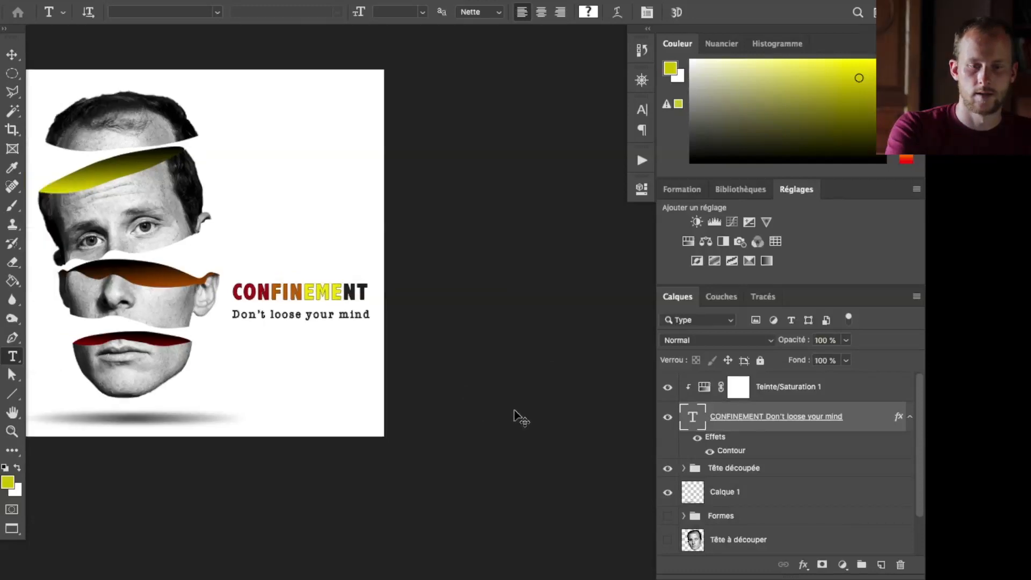
{"action": "key", "text": "f"}
{"action": "key", "text": "f"}
{"action": "scroll", "coordinate": [526, 419], "scroll_direction": "up", "scroll_amount": 2}
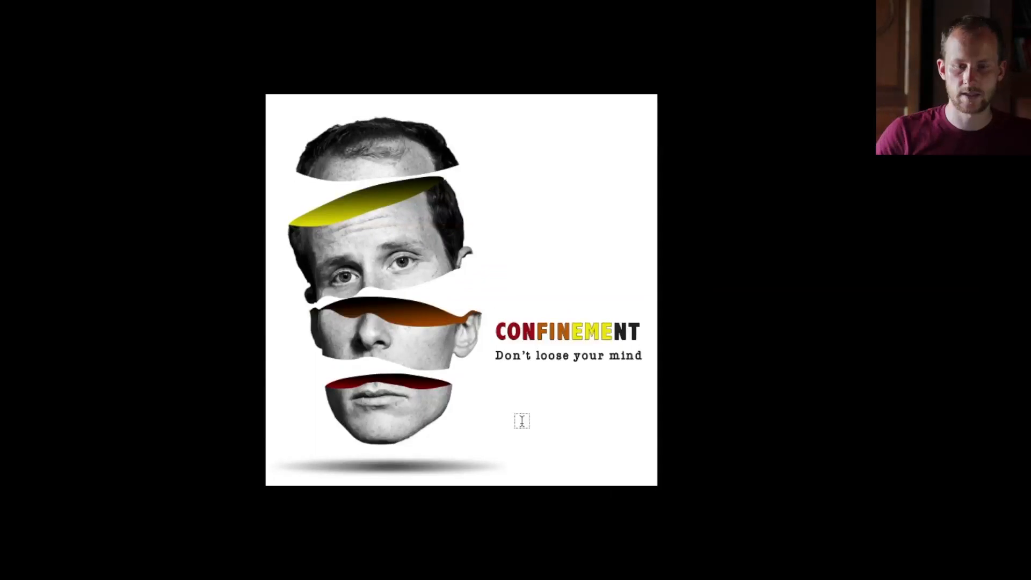
{"action": "mouse_move", "coordinate": [2, 412]}
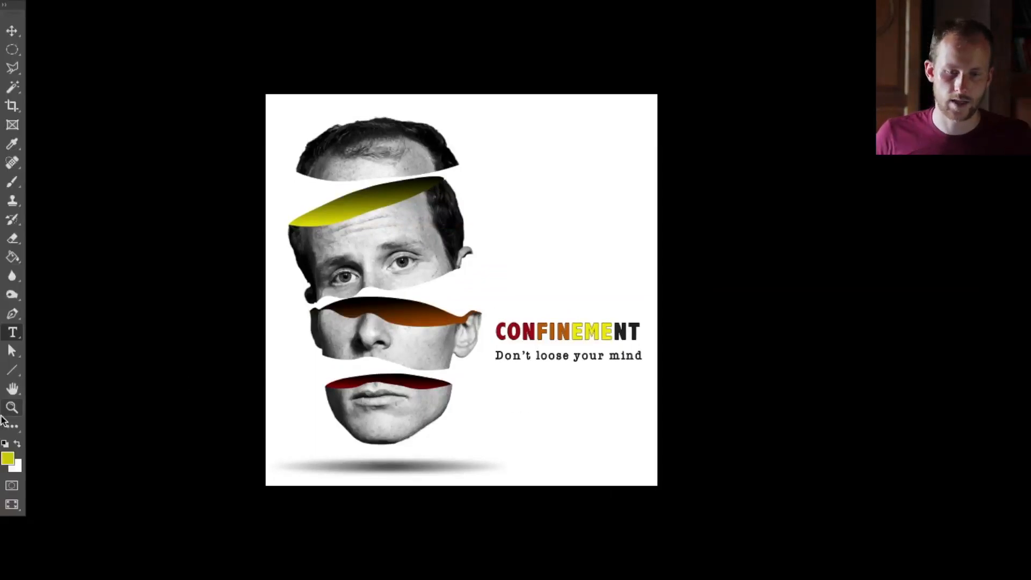